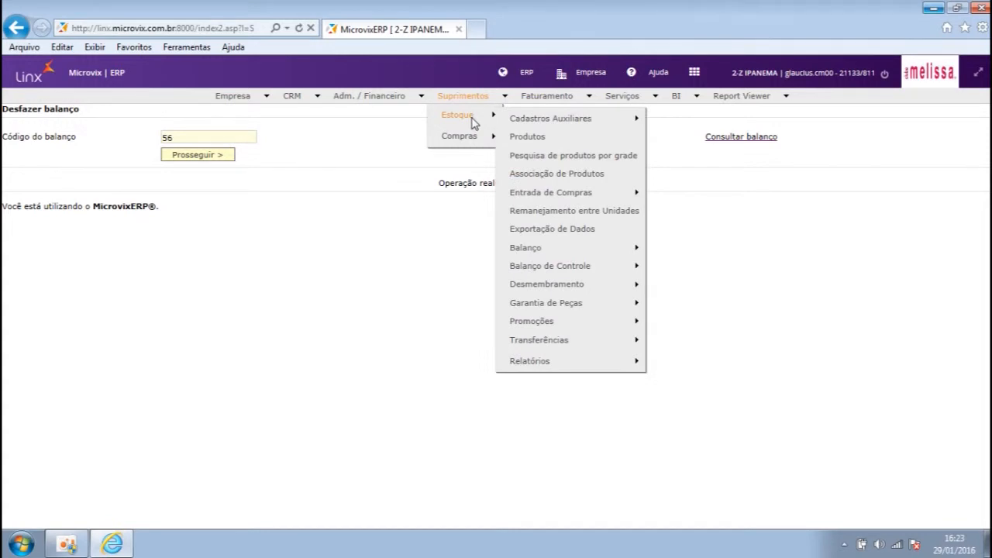
- Open the inventory balance function for generating a TXT file (Gerar arquivo TXT) of the products
{"action": "mouse_move", "coordinate": [585, 199]}
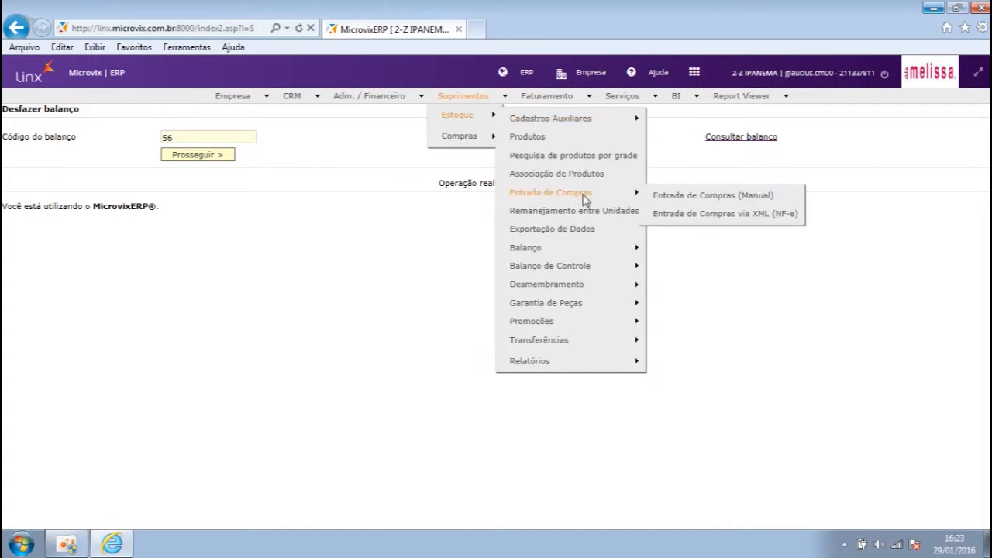
{"action": "mouse_move", "coordinate": [588, 251]}
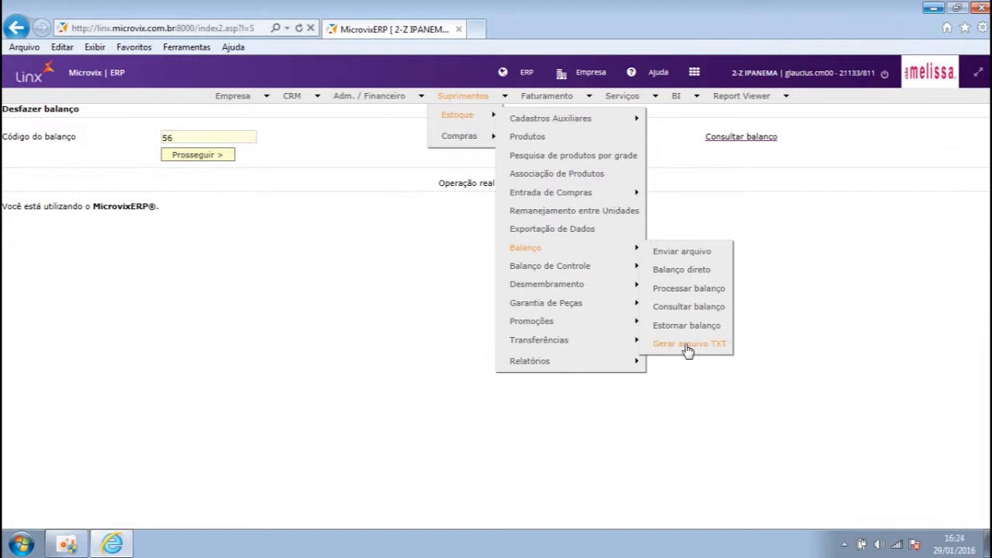
{"action": "left_click", "coordinate": [687, 348]}
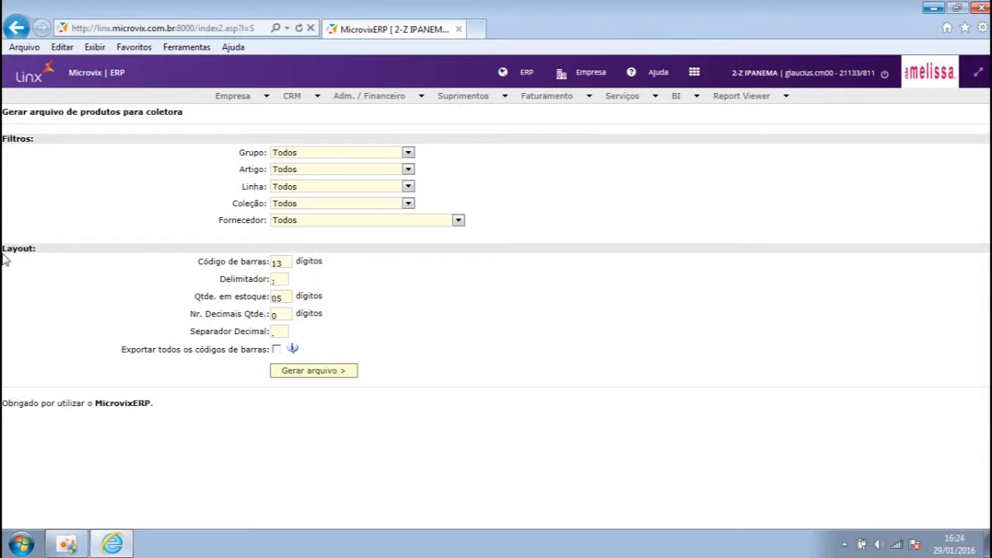
- Examine the barcode digits, delimiter and stock quantity digits defined in the file layout
{"action": "double_click", "coordinate": [286, 263]}
{"action": "double_click", "coordinate": [279, 281]}
{"action": "double_click", "coordinate": [283, 297]}
{"action": "left_click_drag", "start_coordinate": [284, 263], "coordinate": [270, 264]}
{"action": "left_click_drag", "start_coordinate": [280, 280], "coordinate": [272, 280]}
{"action": "left_click_drag", "start_coordinate": [285, 296], "coordinate": [268, 295]}
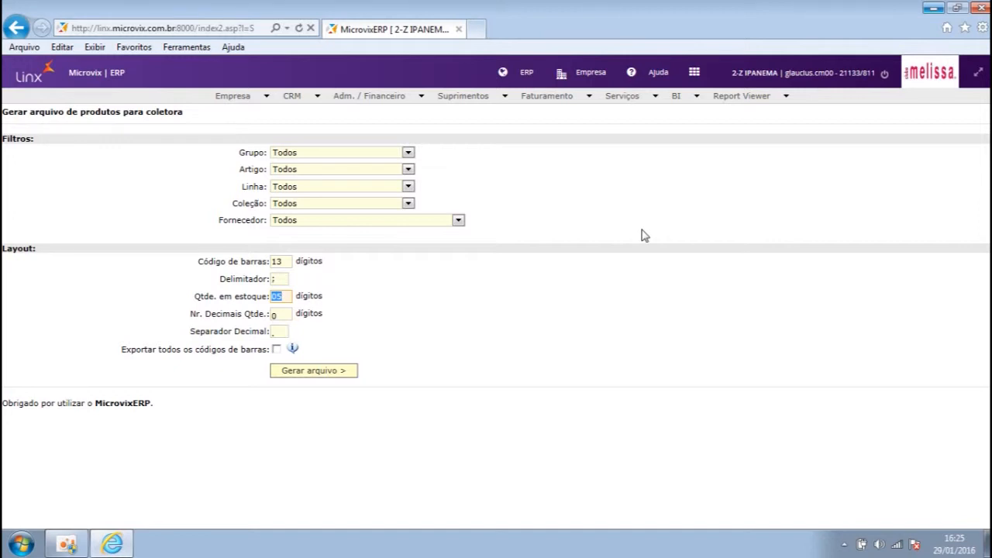
- Minimise the browser and switch to a blank Notepad document
{"action": "left_click", "coordinate": [934, 9]}
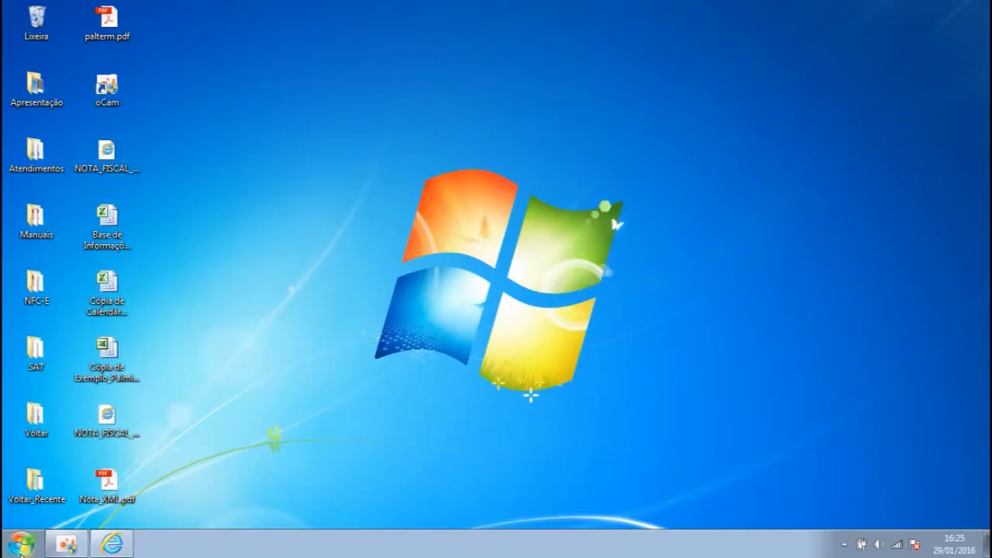
{"action": "left_click", "coordinate": [21, 544]}
{"action": "left_click", "coordinate": [109, 265]}
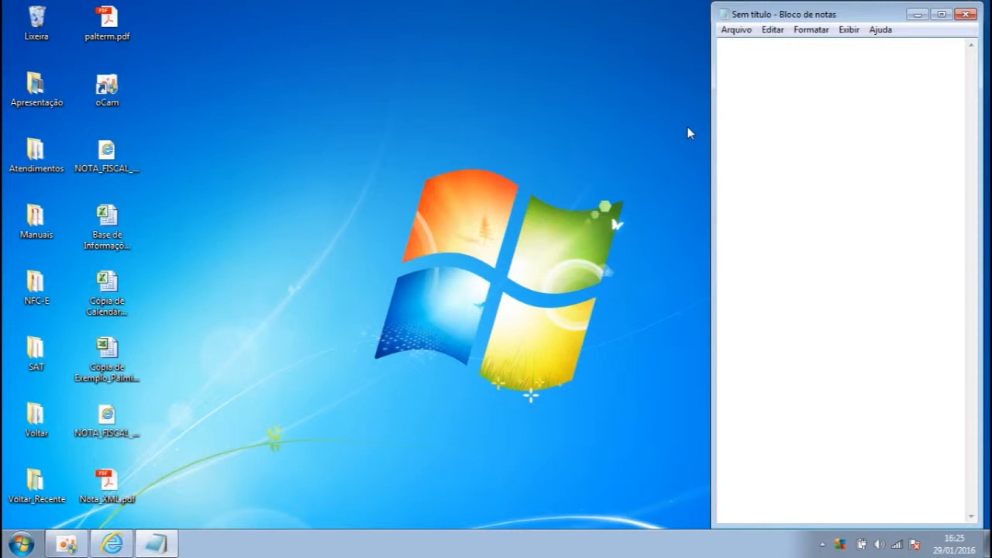
{"action": "type", "text": "7890875859321"}
{"action": "key", "text": "Return"}
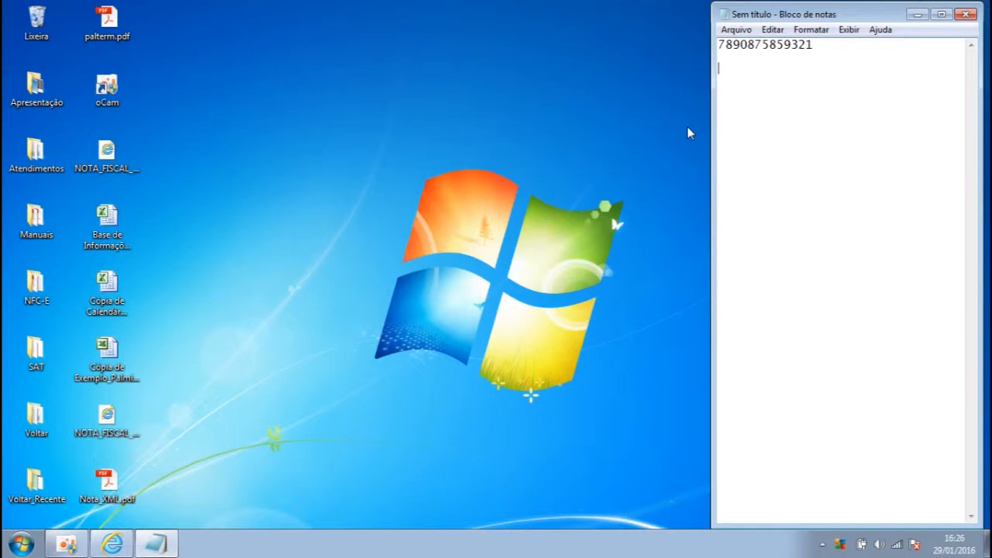
{"action": "type", "text": "7890875859321"}
{"action": "key", "text": "Return"}
{"action": "type", "text": "7890875859321"}
{"action": "key", "text": "Return"}
{"action": "type", "text": "7890875859321"}
{"action": "key", "text": "Return"}
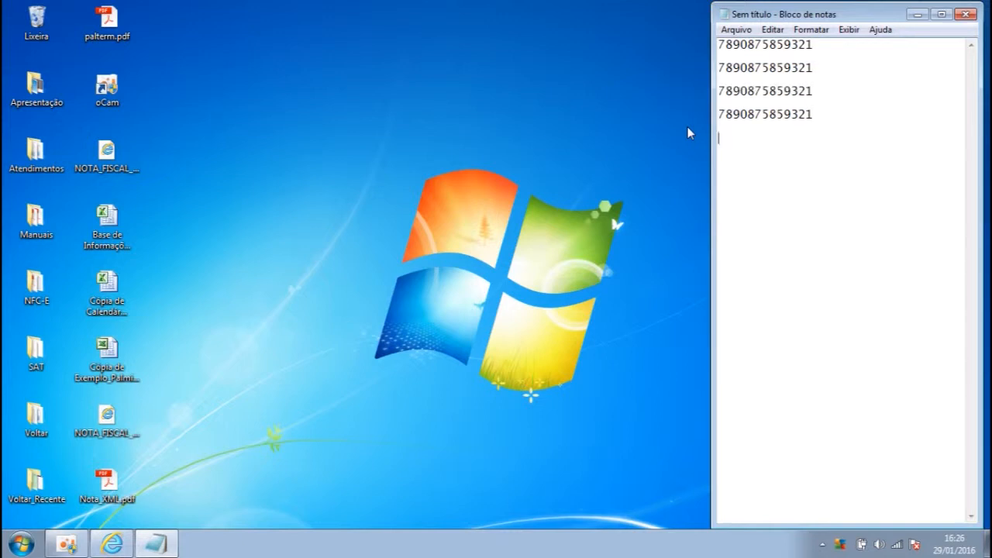
{"action": "type", "text": "7890875859321"}
{"action": "key", "text": "Return"}
{"action": "type", "text": "7890875859321"}
{"action": "key", "text": "Return"}
{"action": "type", "text": "7890875859321"}
{"action": "key", "text": "Return"}
{"action": "type", "text": "7890875"}
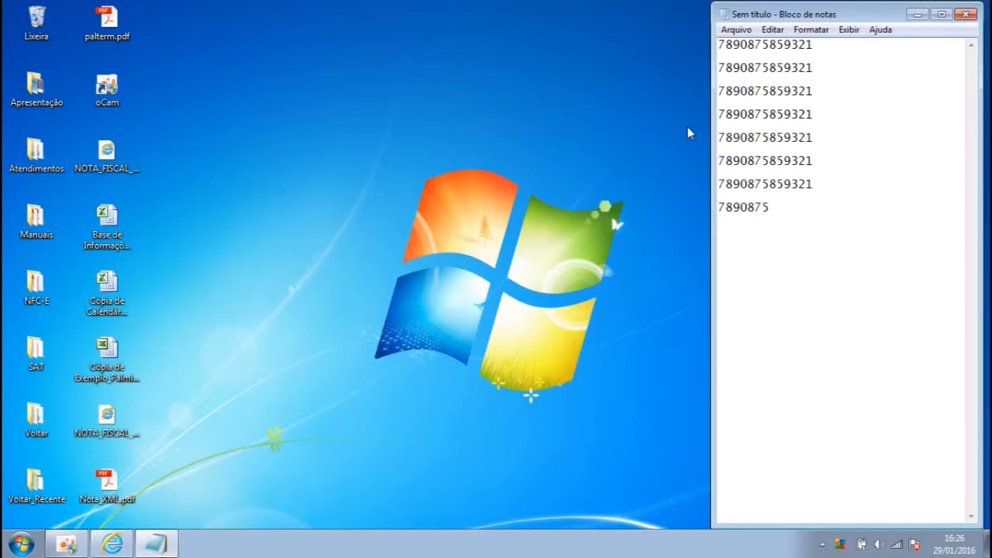
{"action": "type", "text": "859321"}
{"action": "key", "text": "Return"}
{"action": "type", "text": "7890875859321"}
{"action": "key", "text": "Return"}
{"action": "type", "text": "7890875859321"}
{"action": "key", "text": "Return"}
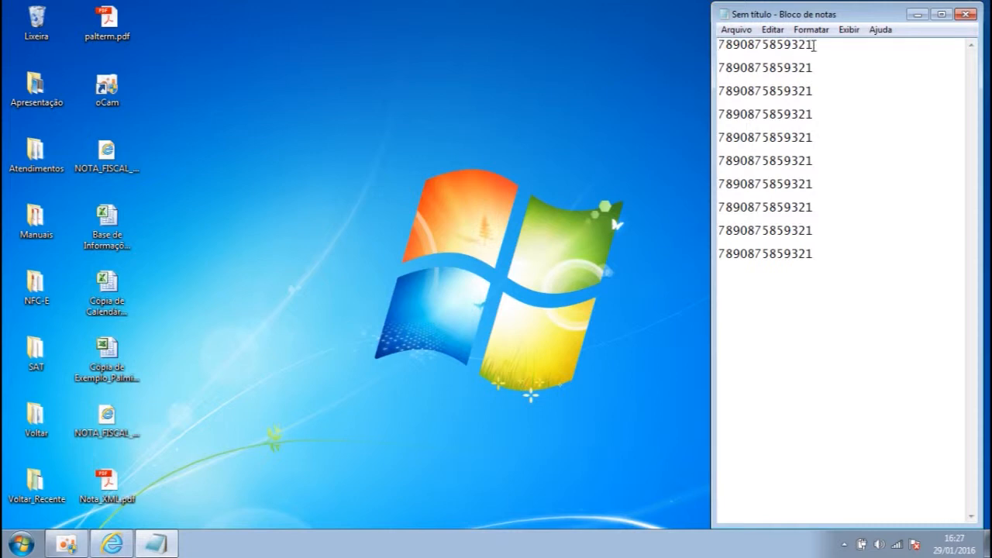
- Copy the whole barcode list and paste it into a new Excel workbook starting at cell A1
{"action": "left_click", "coordinate": [728, 57]}
{"action": "key", "text": "ctrl+a"}
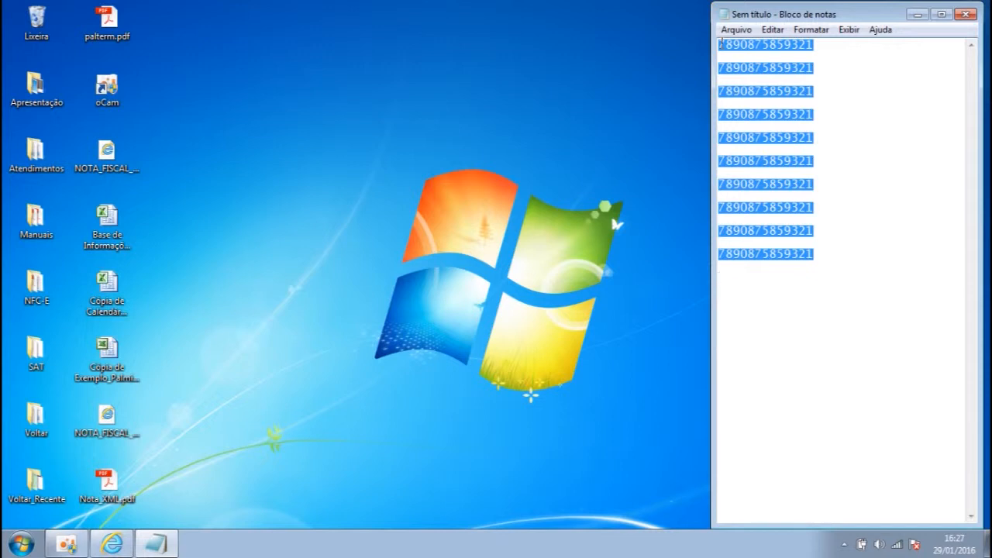
{"action": "left_click", "coordinate": [22, 544]}
{"action": "left_click", "coordinate": [77, 287]}
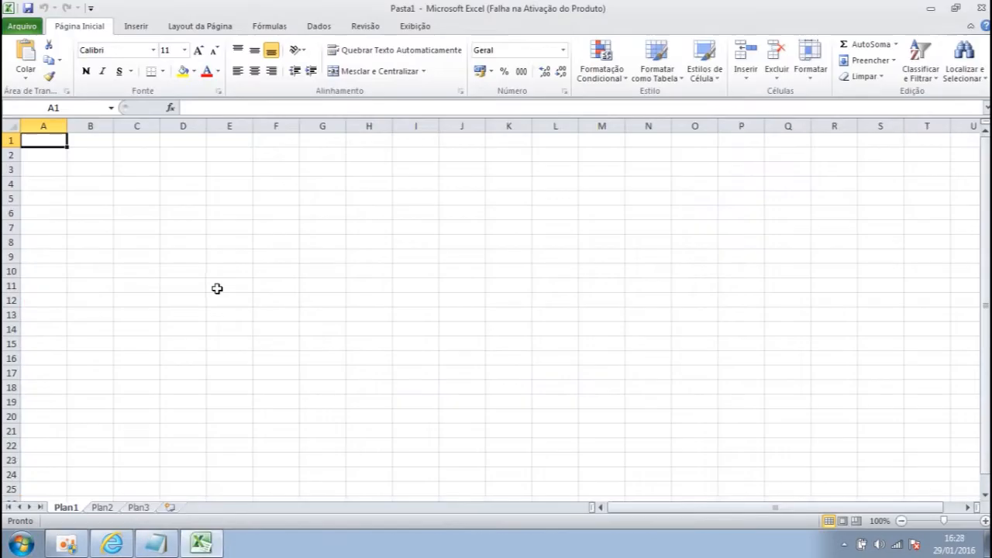
{"action": "left_click", "coordinate": [645, 413]}
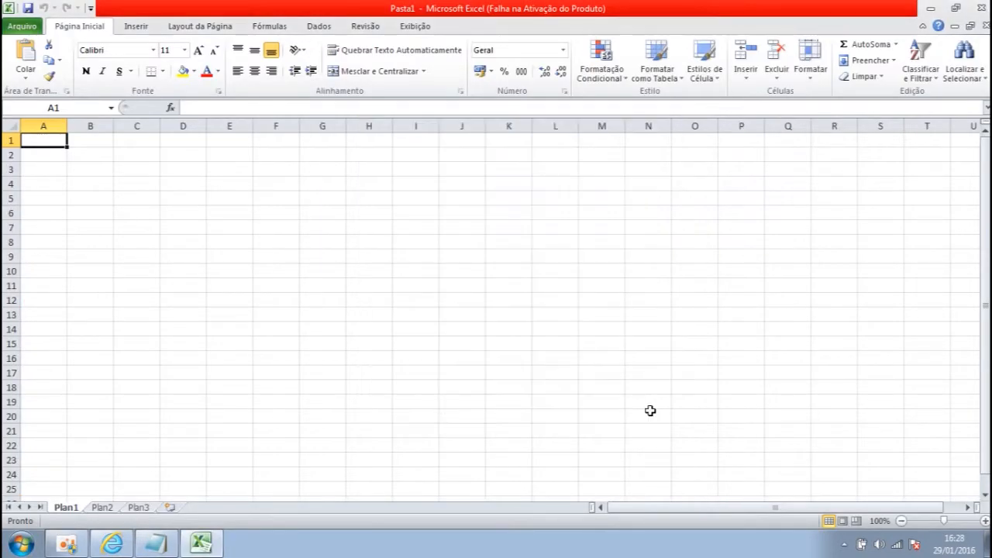
{"action": "key", "text": "ctrl+v"}
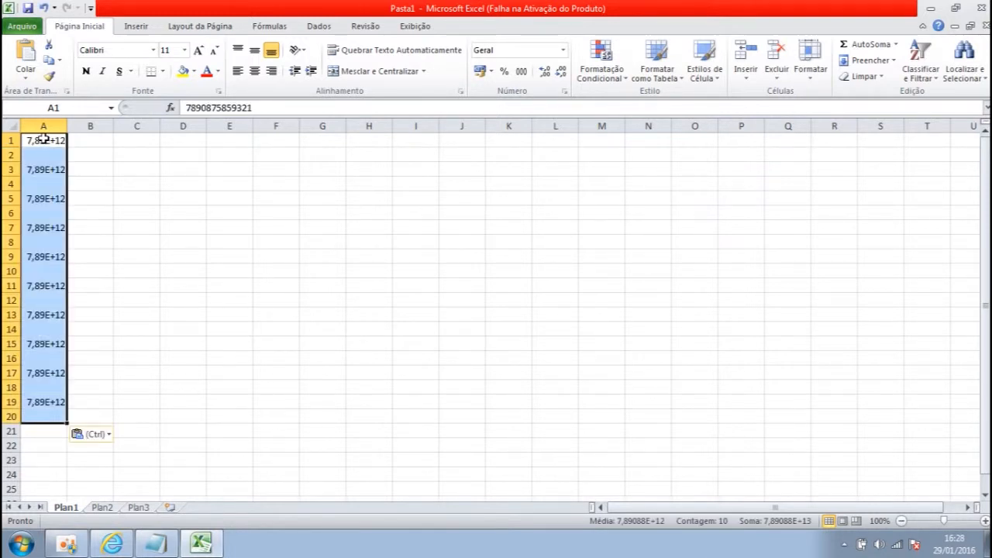
- Format column A as Número with 0 decimal places
{"action": "left_click", "coordinate": [44, 124]}
{"action": "right_click", "coordinate": [45, 126]}
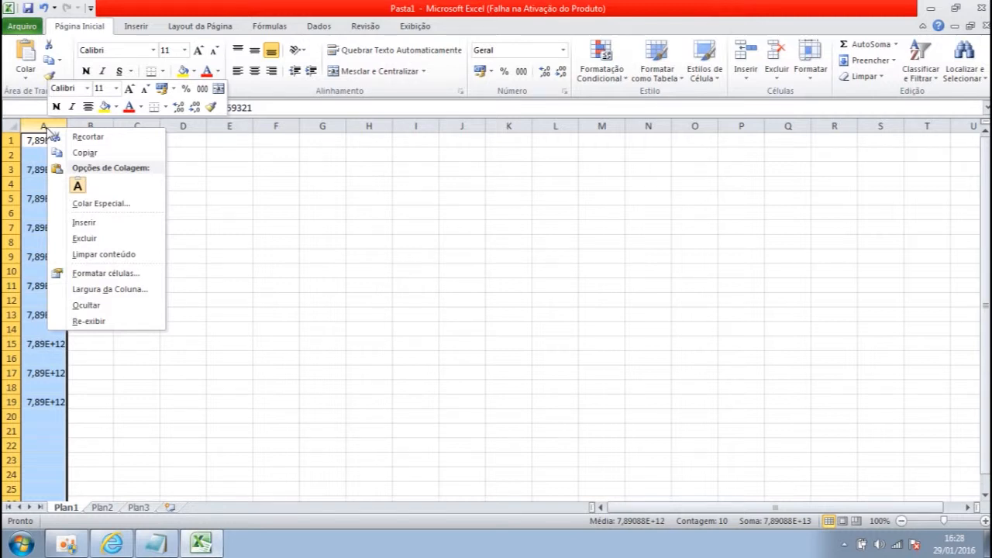
{"action": "left_click", "coordinate": [95, 274]}
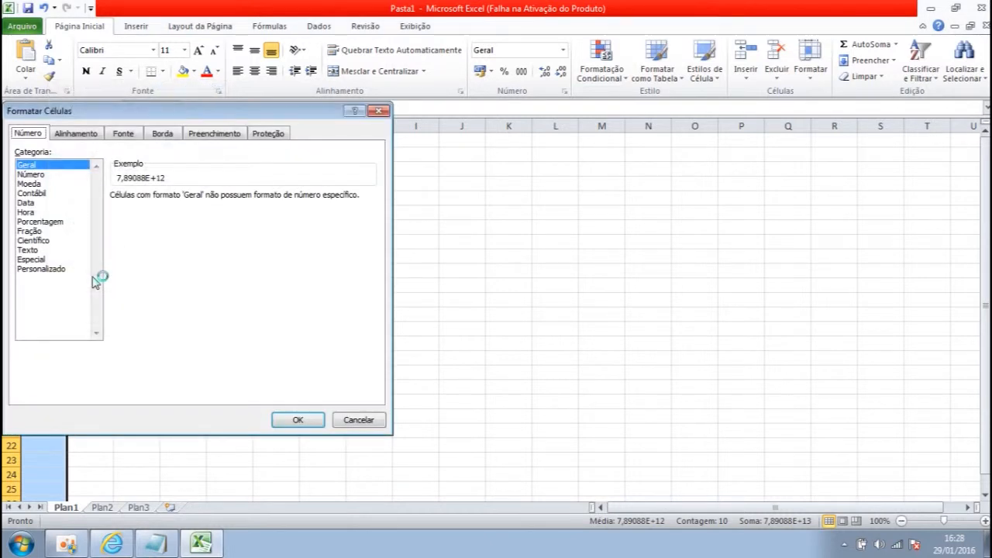
{"action": "left_click", "coordinate": [32, 174]}
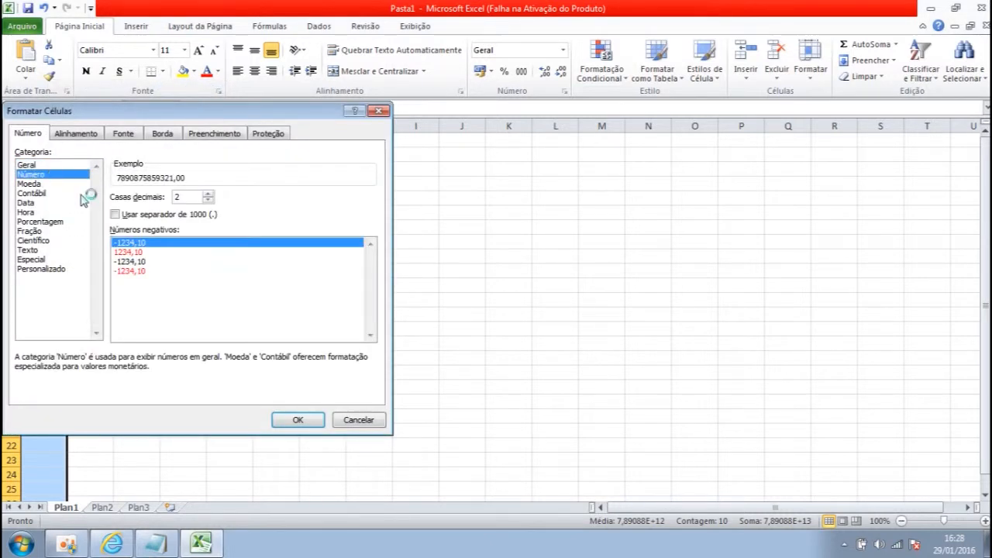
{"action": "left_click", "coordinate": [208, 201]}
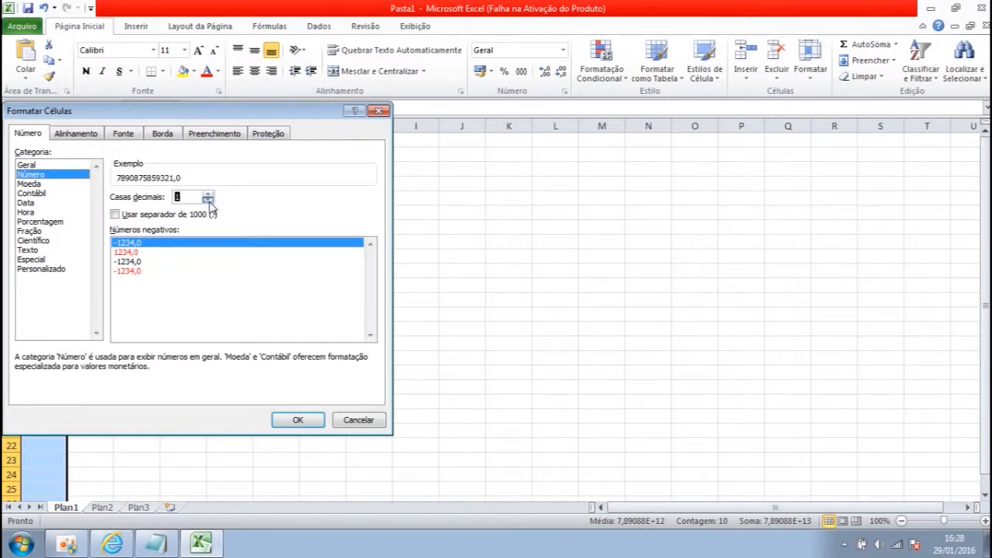
{"action": "left_click", "coordinate": [207, 201]}
{"action": "left_click", "coordinate": [299, 419]}
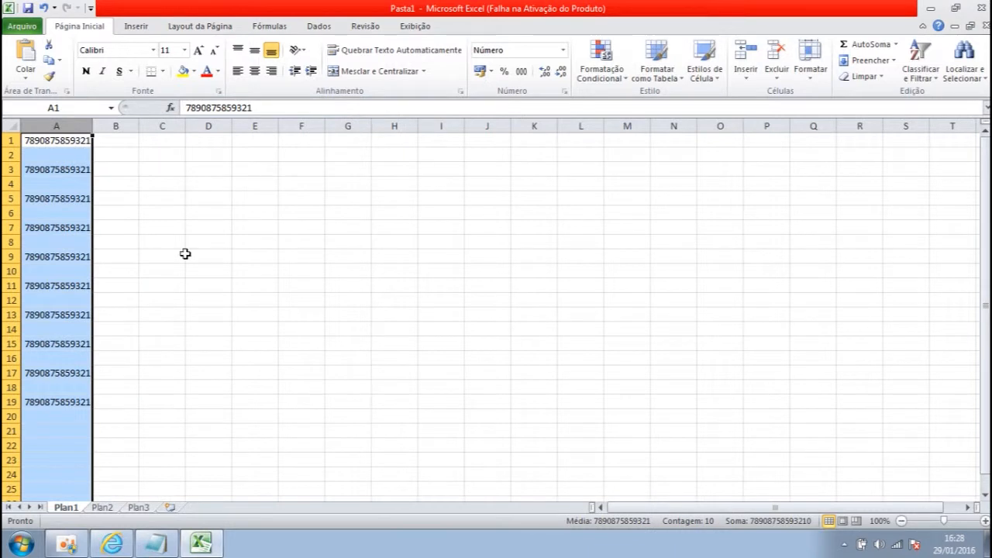
- Sort column A from smallest to largest to eliminate the blank rows between the barcodes
{"action": "left_click", "coordinate": [54, 140]}
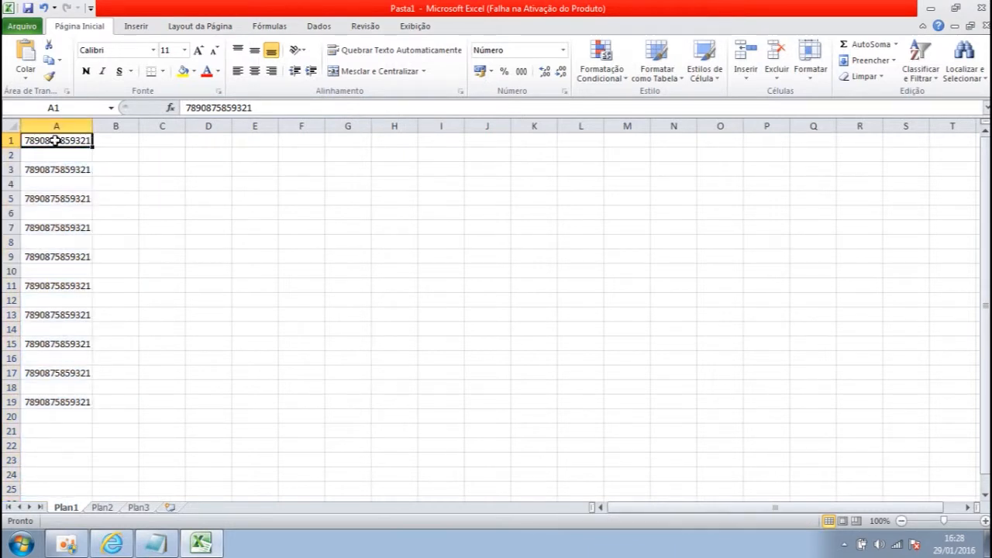
{"action": "left_click", "coordinate": [55, 155]}
{"action": "left_click", "coordinate": [58, 183]}
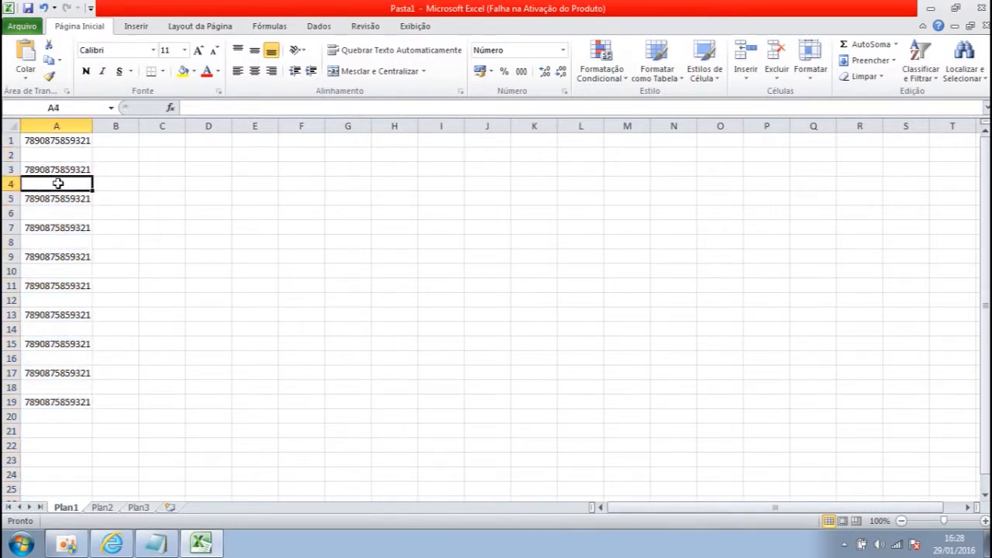
{"action": "left_click", "coordinate": [56, 213]}
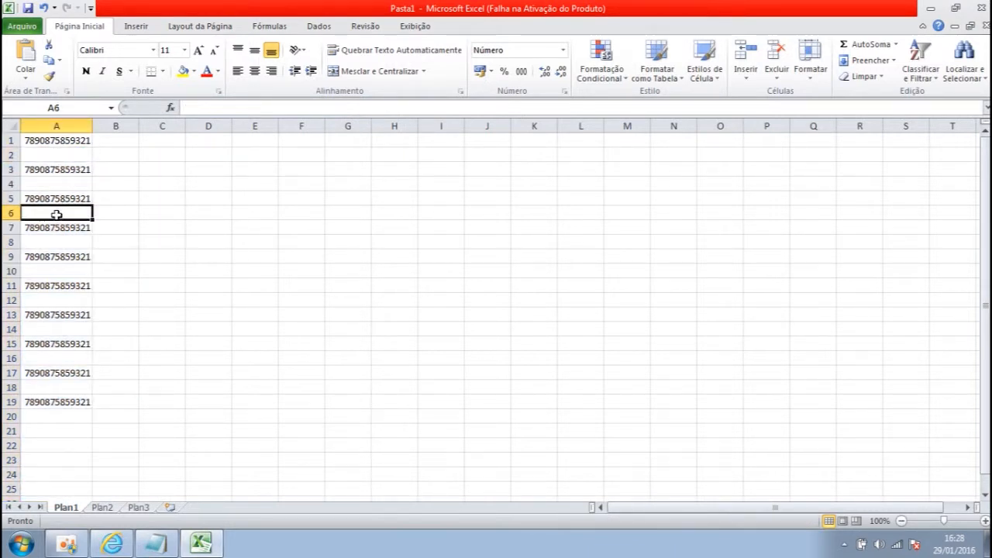
{"action": "left_click", "coordinate": [64, 122]}
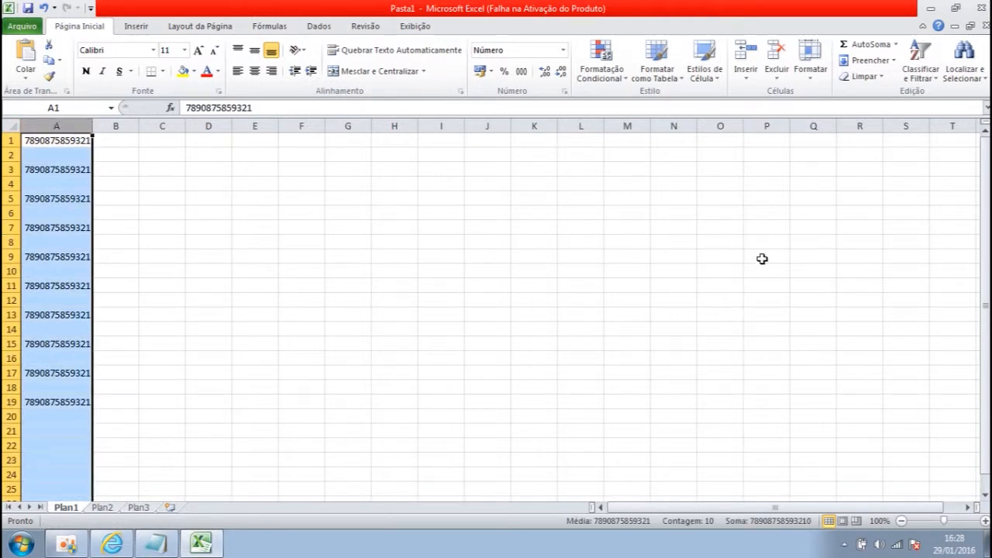
{"action": "left_click", "coordinate": [930, 70]}
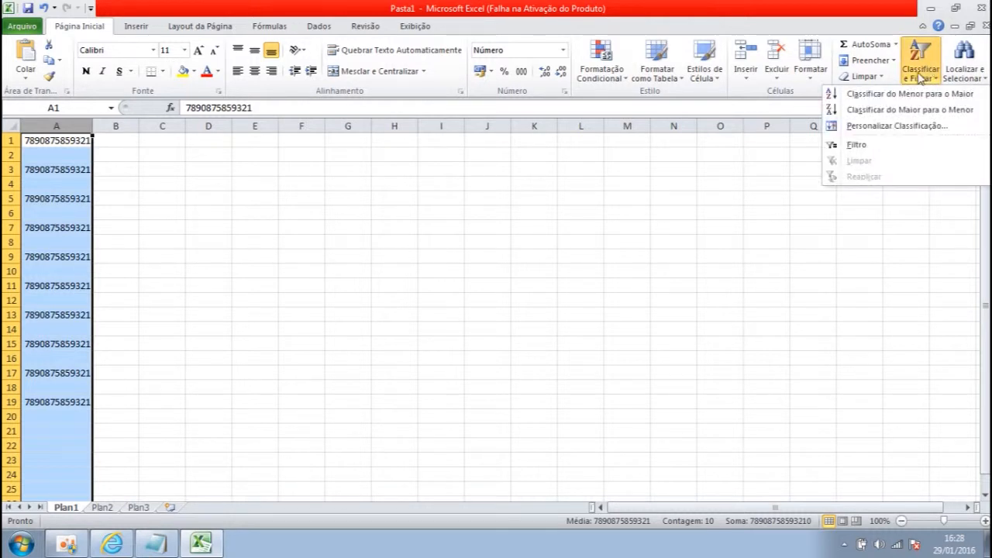
{"action": "left_click", "coordinate": [883, 96]}
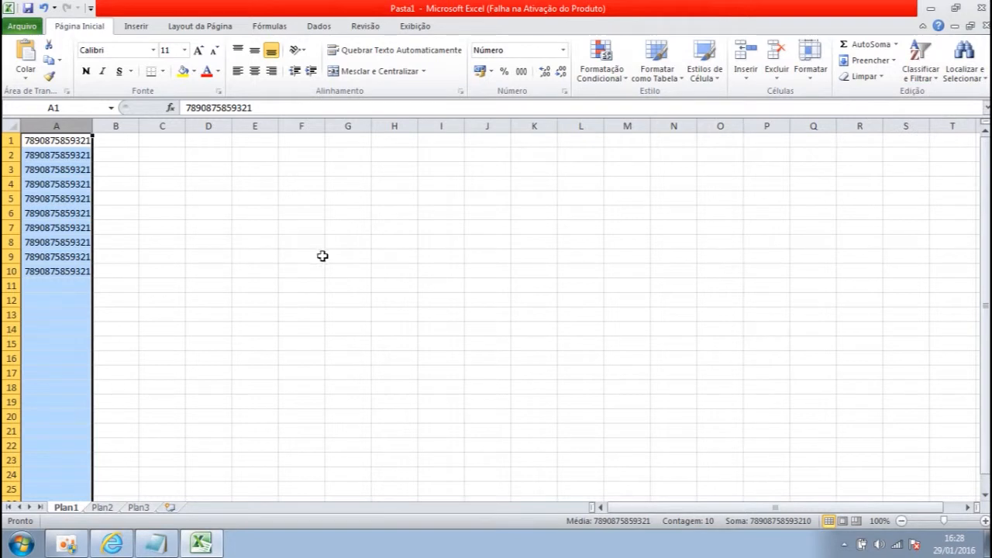
- Replace the Notepad list with the barcodes copied from A1:A10 and add a line break after the last one
{"action": "left_click_drag", "start_coordinate": [50, 144], "coordinate": [52, 272]}
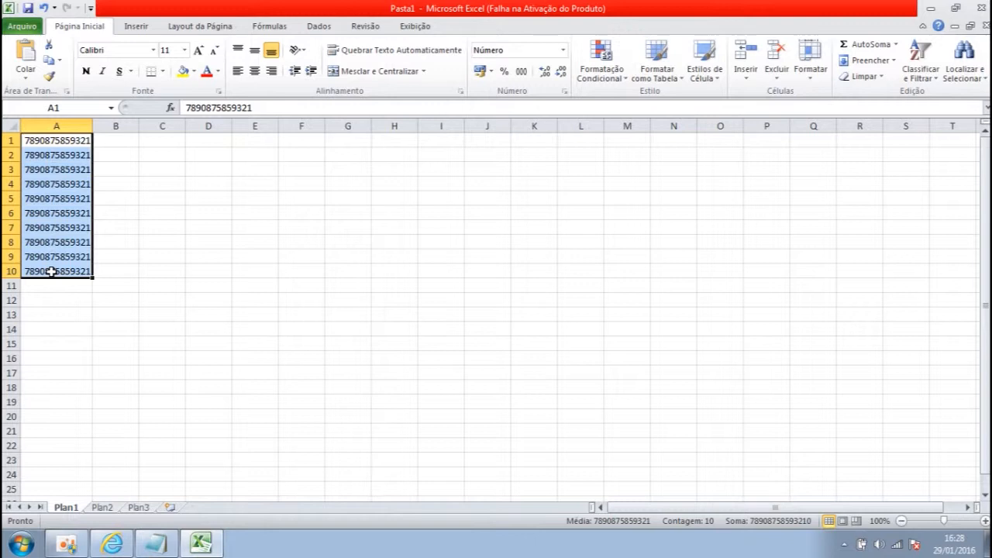
{"action": "key", "text": "ctrl+c"}
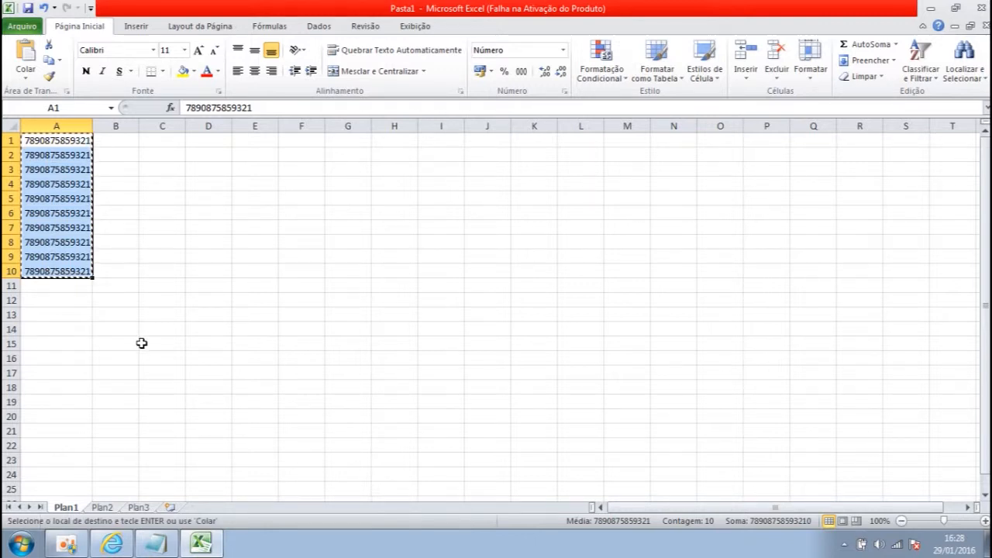
{"action": "left_click", "coordinate": [156, 544]}
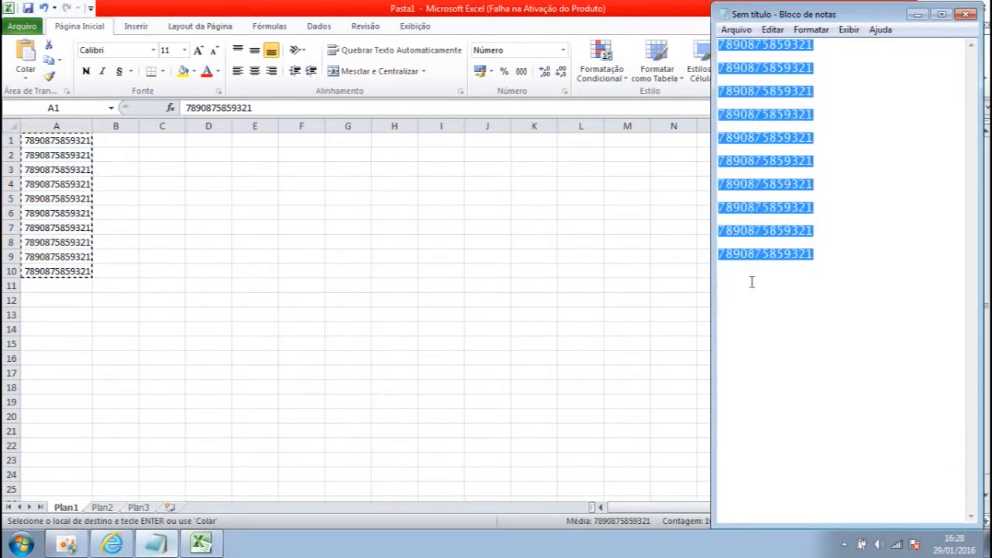
{"action": "key", "text": "ctrl+v"}
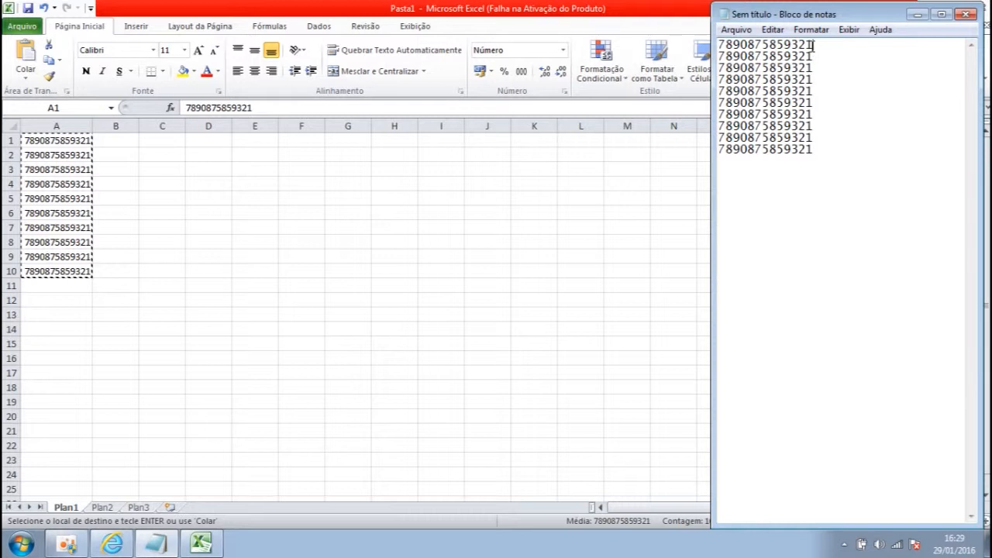
{"action": "left_click", "coordinate": [815, 152]}
{"action": "key", "text": "Return"}
- Close the Excel workbook Pasta1 without saving it
{"action": "left_click", "coordinate": [628, 11]}
{"action": "left_click", "coordinate": [978, 7]}
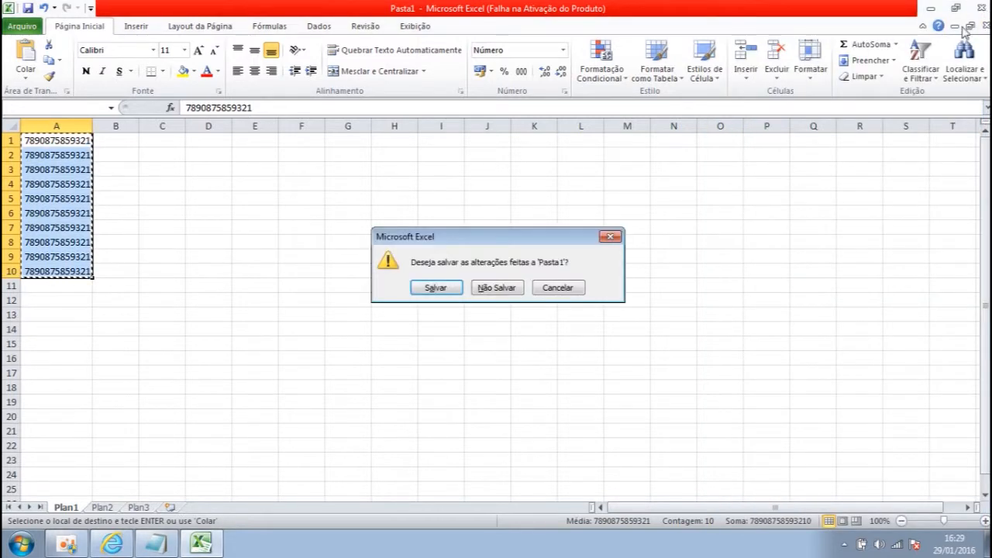
{"action": "left_click", "coordinate": [509, 292]}
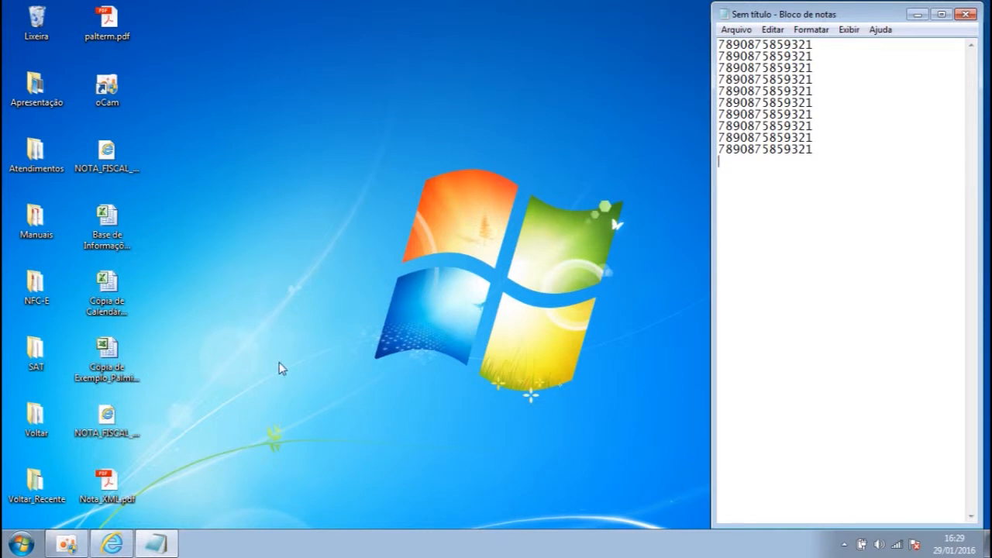
- Open the desktop workbook Cópia de Exemplo_Palmilhas_Novo.xls and review its product code and quantity columns
{"action": "double_click", "coordinate": [107, 358]}
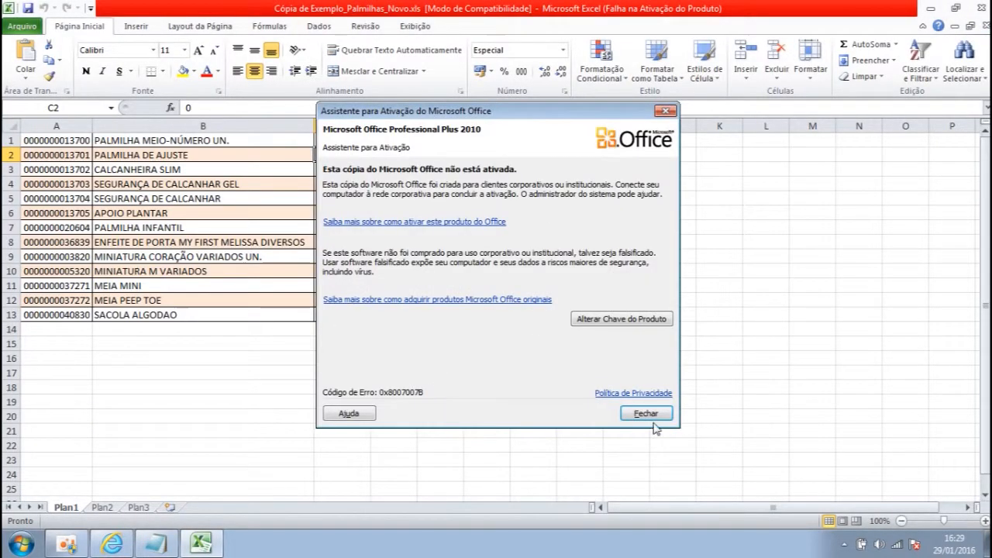
{"action": "left_click", "coordinate": [653, 422]}
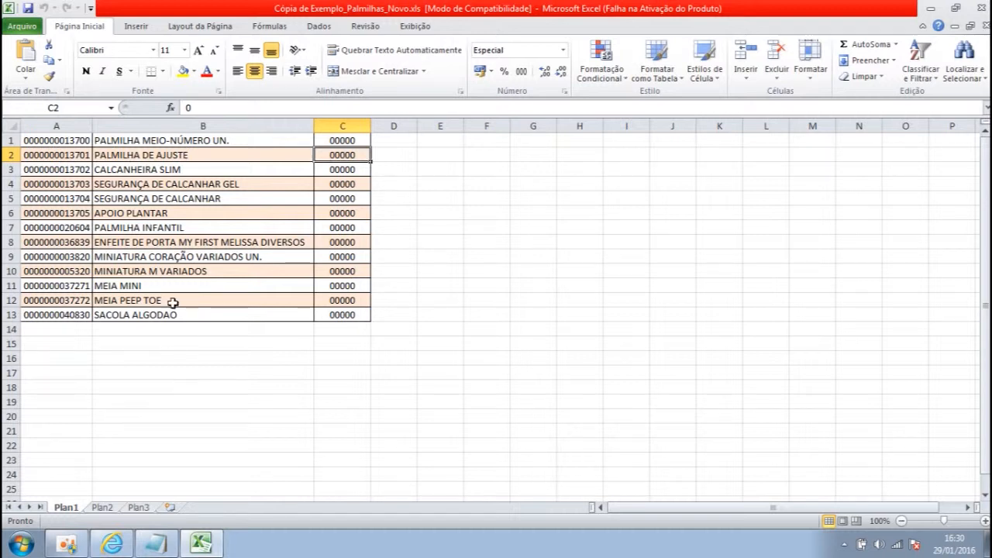
{"action": "left_click", "coordinate": [60, 142]}
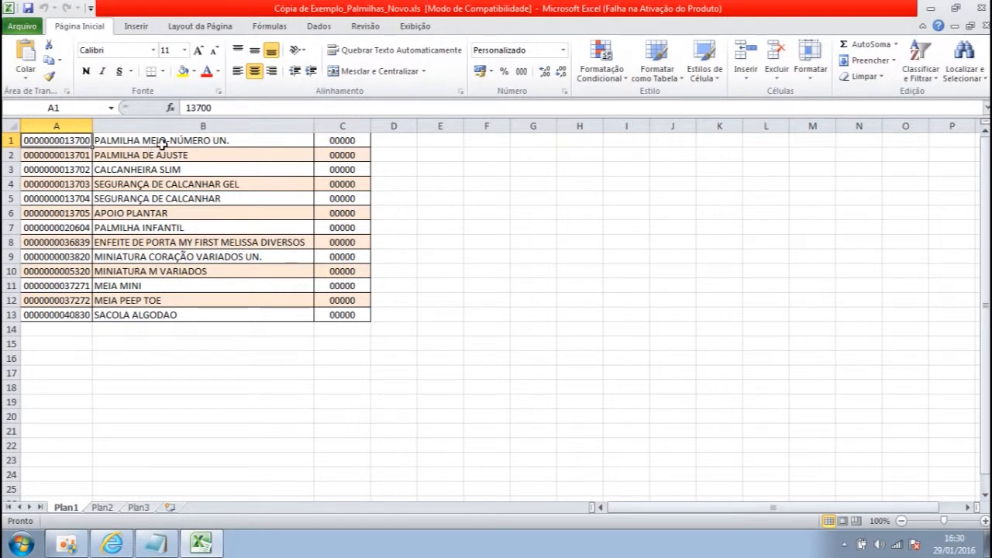
{"action": "left_click", "coordinate": [345, 143]}
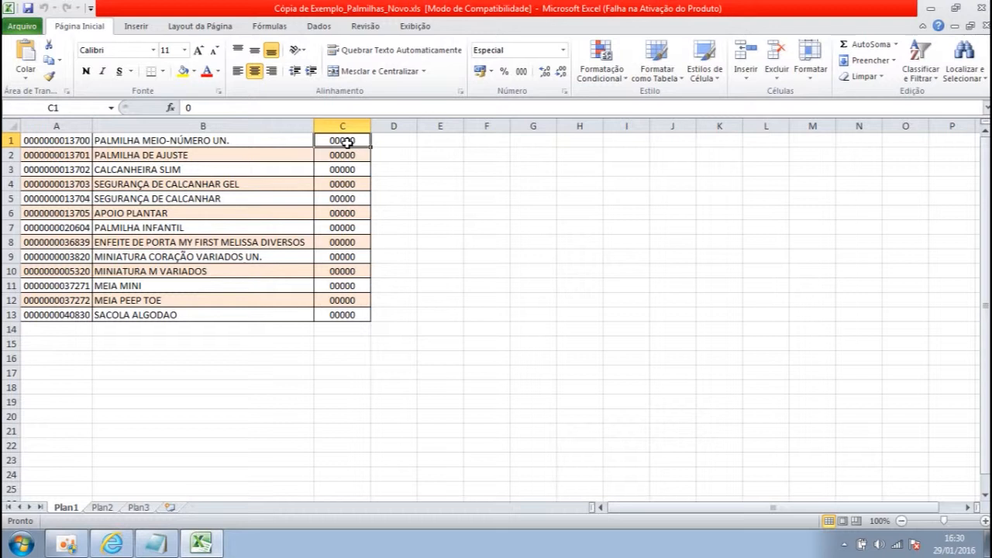
- Enter a quantity of 10 for all thirteen products in cells C1:C13
{"action": "left_click", "coordinate": [181, 140]}
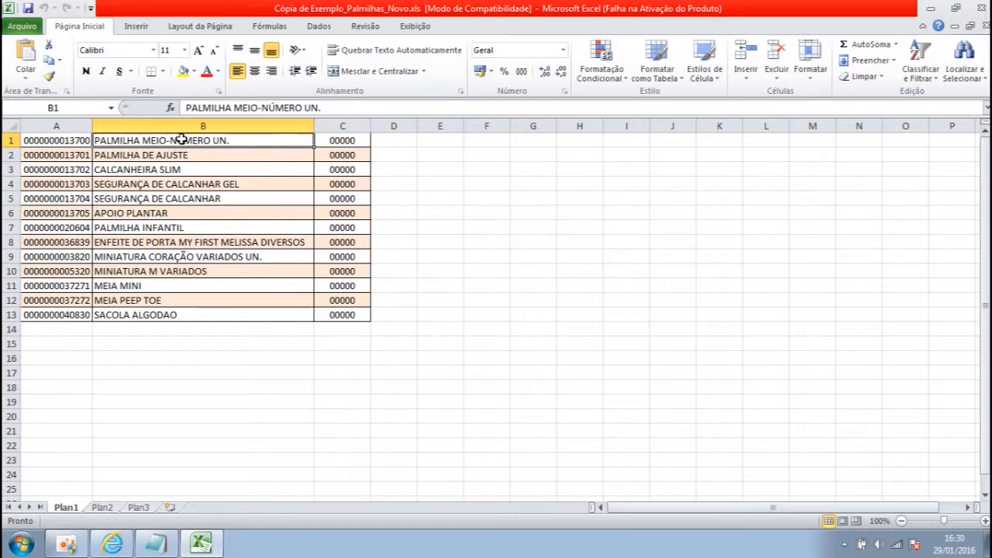
{"action": "left_click", "coordinate": [341, 140]}
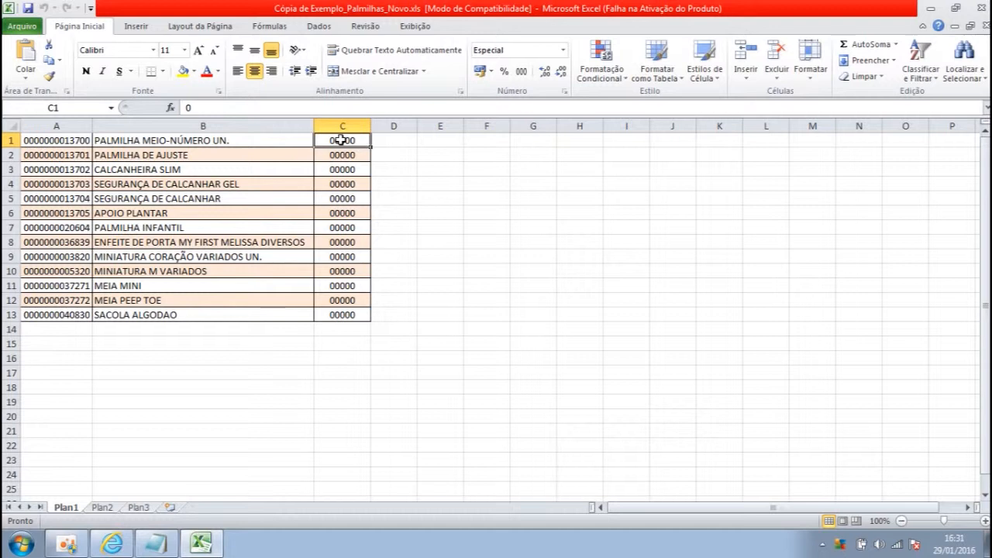
{"action": "type", "text": "10"}
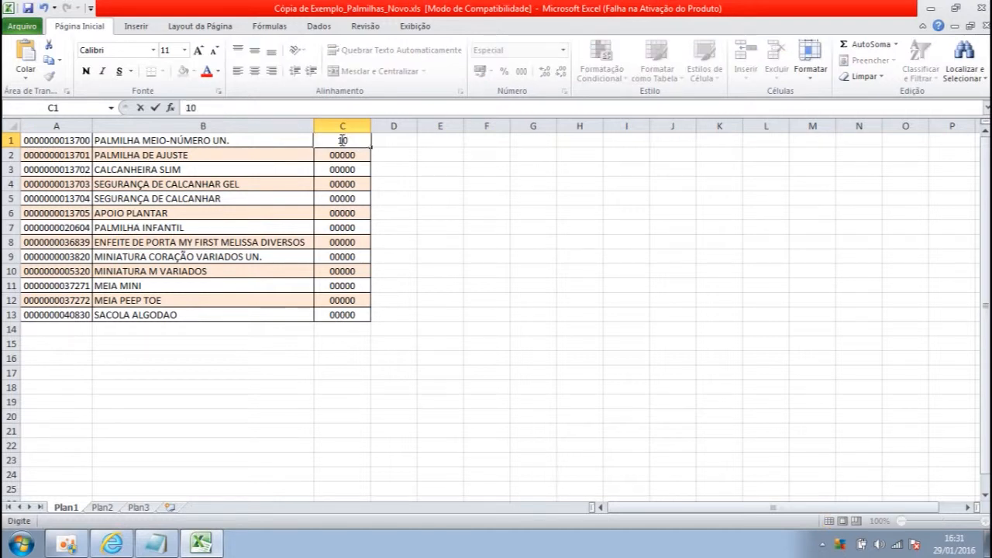
{"action": "key", "text": "Return"}
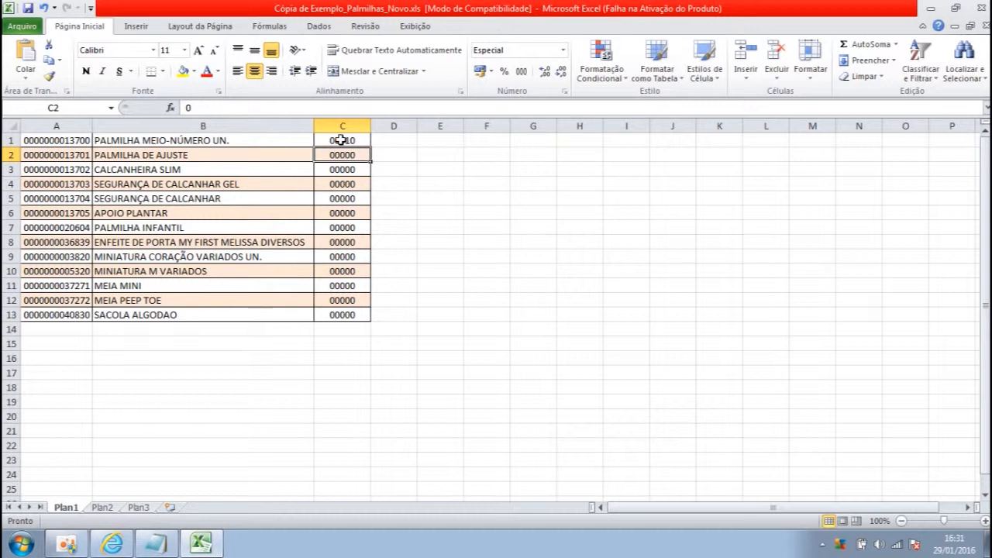
{"action": "type", "text": "10"}
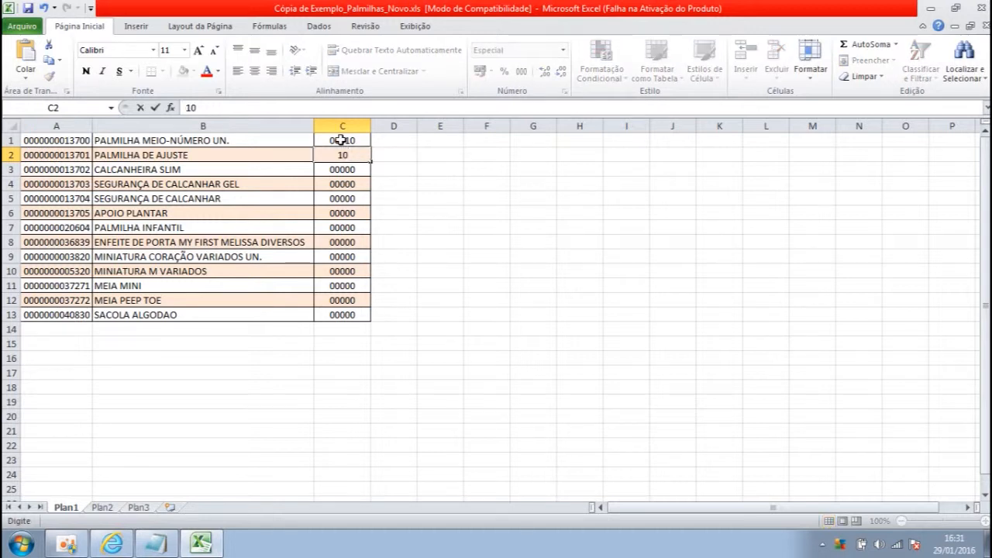
{"action": "key", "text": "Return"}
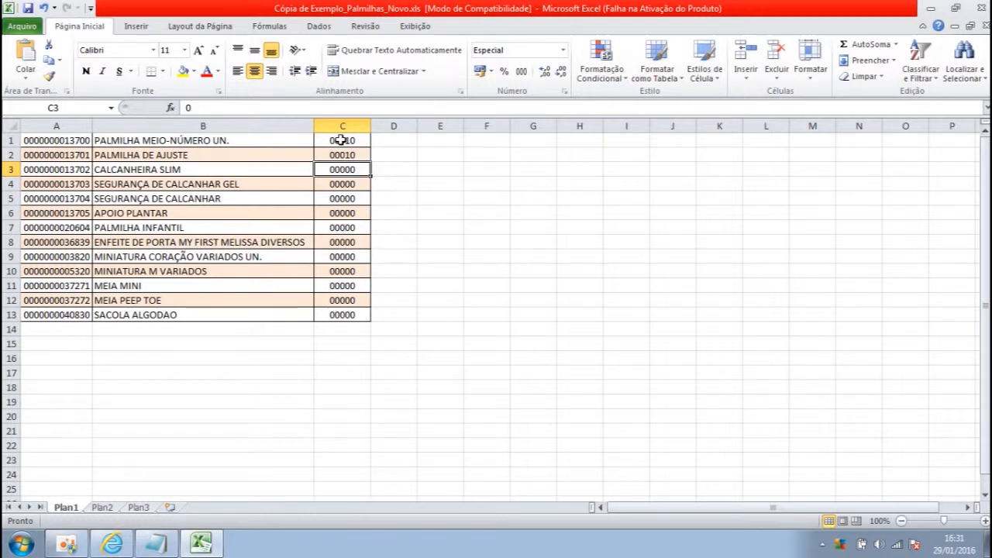
{"action": "type", "text": "10"}
{"action": "key", "text": "Return"}
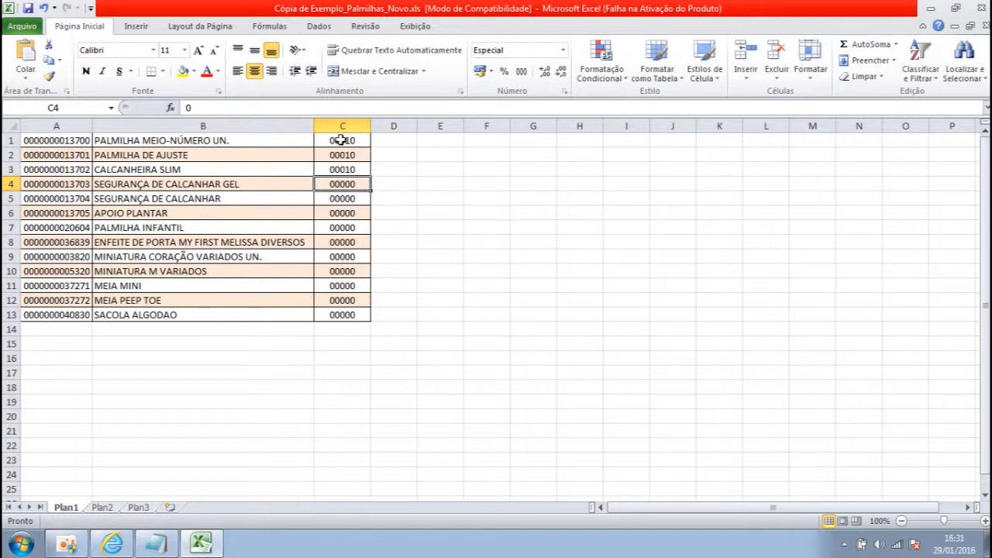
{"action": "type", "text": "10"}
{"action": "key", "text": "Return"}
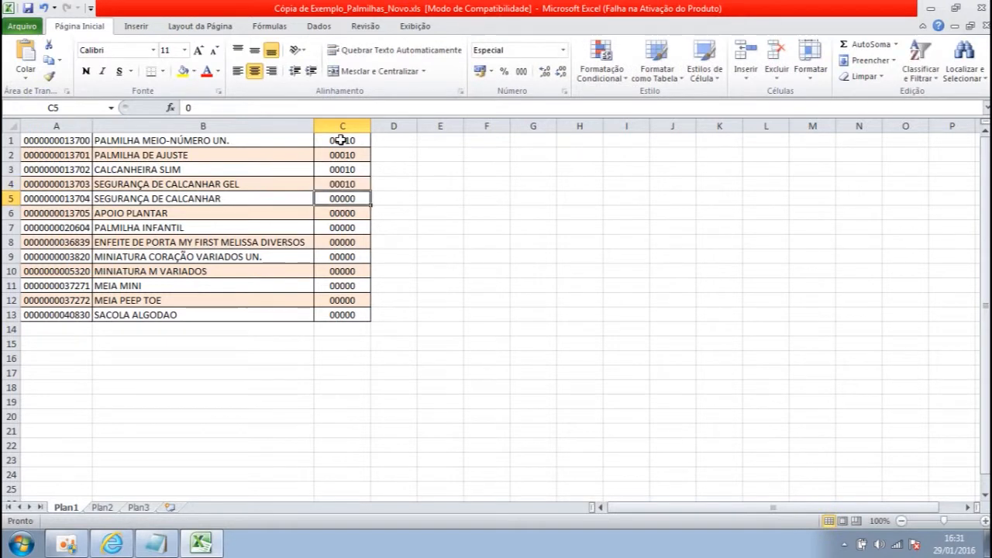
{"action": "type", "text": "10"}
{"action": "key", "text": "Return"}
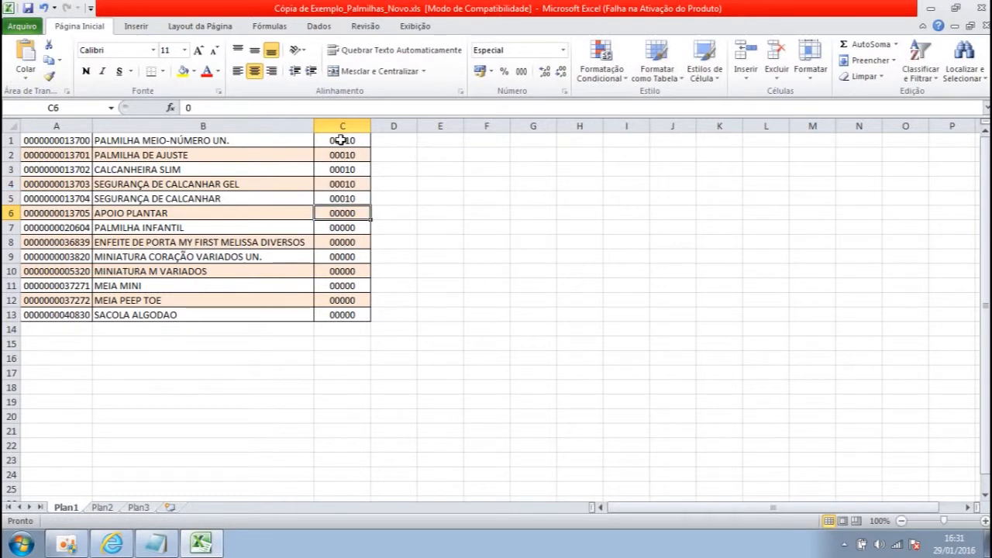
{"action": "type", "text": "10"}
{"action": "key", "text": "Return"}
{"action": "type", "text": "10"}
{"action": "key", "text": "Return"}
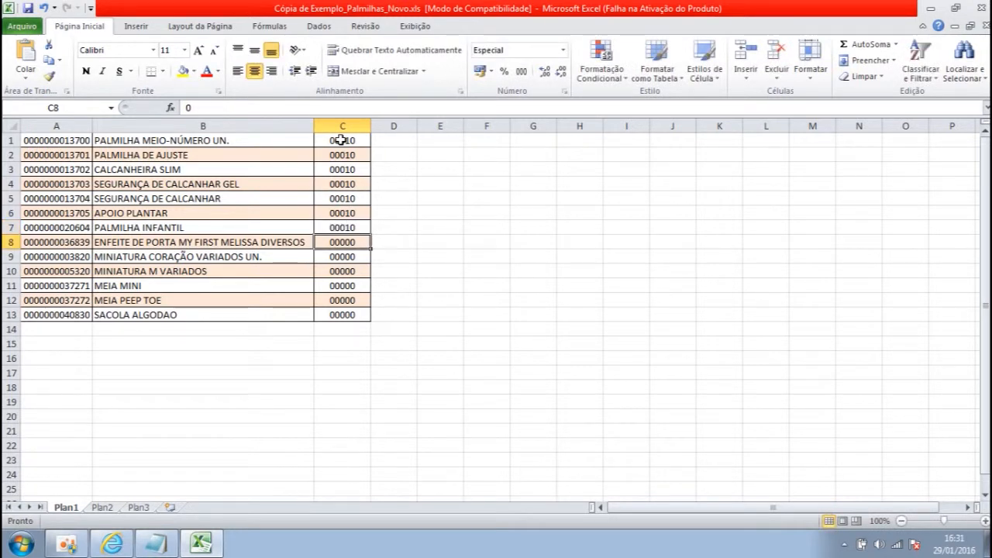
{"action": "type", "text": "10"}
{"action": "key", "text": "Return"}
{"action": "type", "text": "10"}
{"action": "key", "text": "Return"}
{"action": "type", "text": "10"}
{"action": "key", "text": "Return"}
{"action": "type", "text": "10"}
{"action": "key", "text": "Return"}
{"action": "type", "text": "10"}
{"action": "key", "text": "Return"}
{"action": "type", "text": "10"}
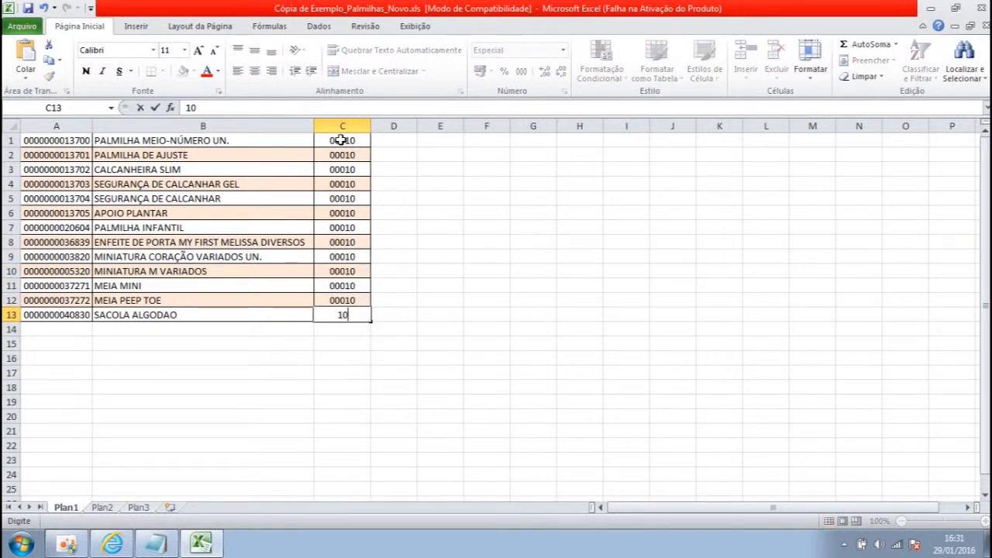
{"action": "key", "text": "Return"}
- Review the quantities in column C, cell by cell, for the first eight products
{"action": "left_click", "coordinate": [342, 141]}
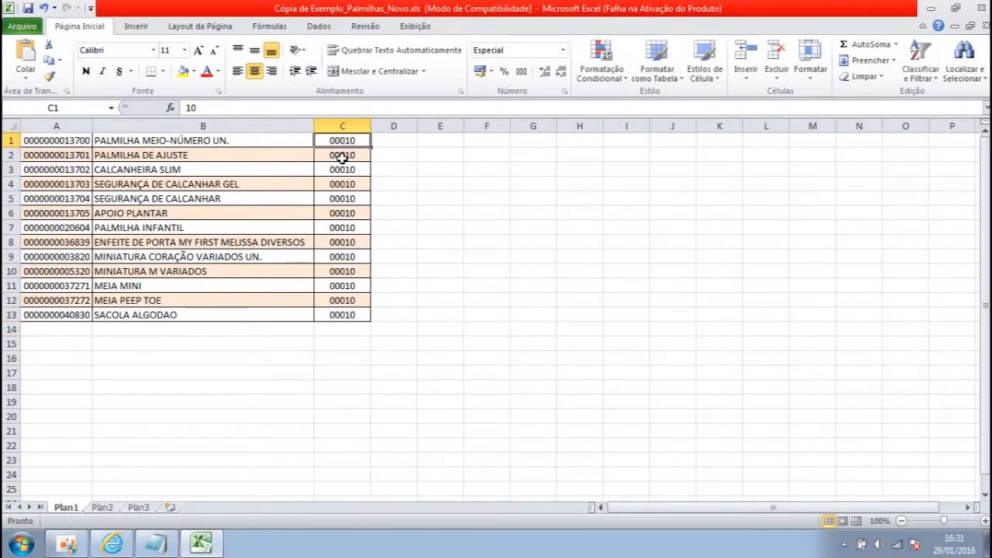
{"action": "left_click", "coordinate": [343, 157]}
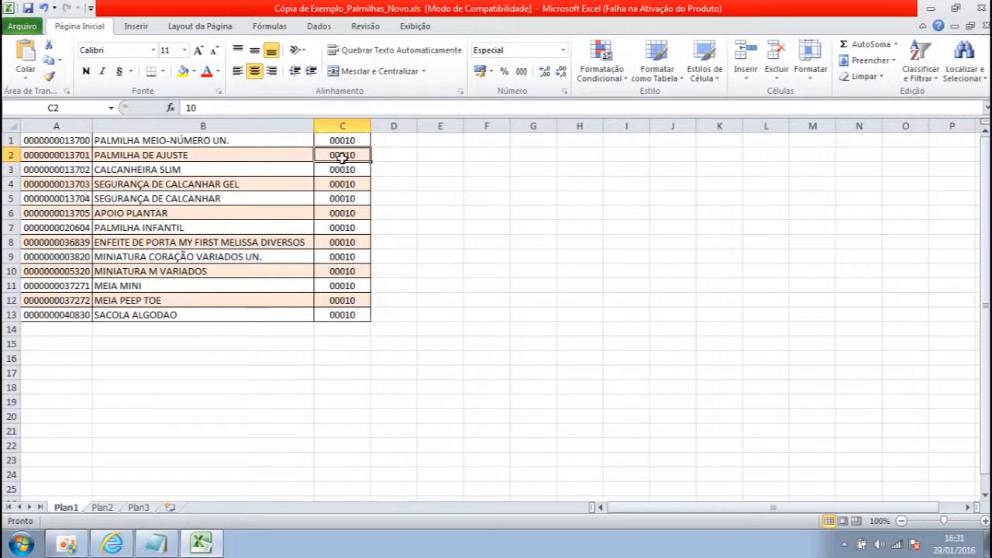
{"action": "left_click", "coordinate": [342, 169]}
{"action": "left_click", "coordinate": [339, 186]}
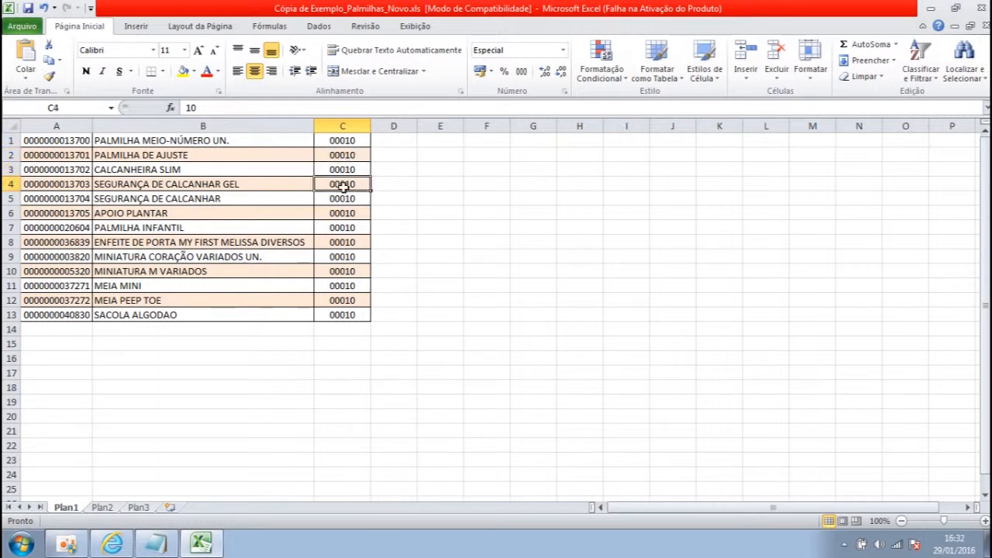
{"action": "left_click", "coordinate": [349, 201]}
{"action": "left_click", "coordinate": [343, 213]}
{"action": "left_click", "coordinate": [338, 228]}
{"action": "left_click", "coordinate": [338, 242]}
- Examine the first product's code and quantity and the product descriptions in B1:B8
{"action": "left_click", "coordinate": [62, 142]}
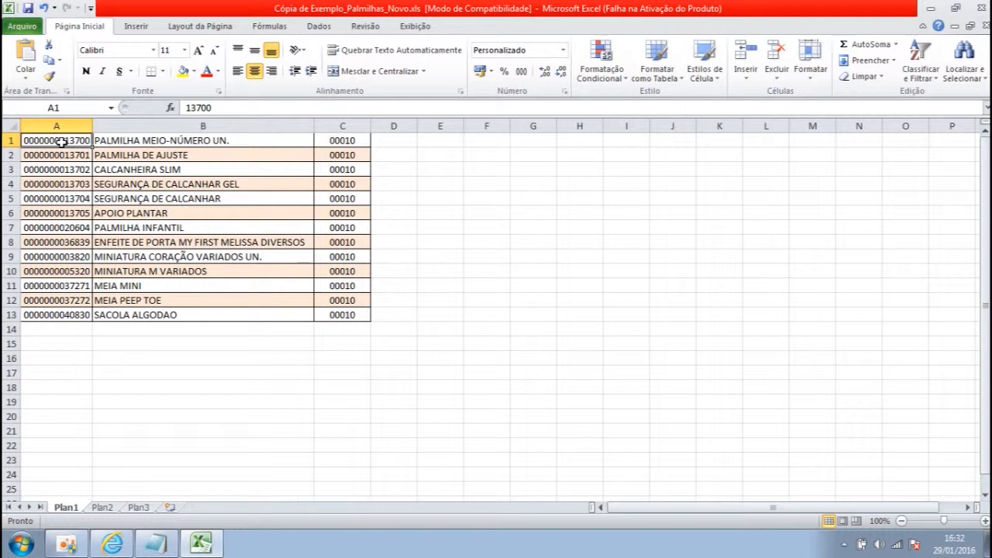
{"action": "left_click", "coordinate": [126, 143]}
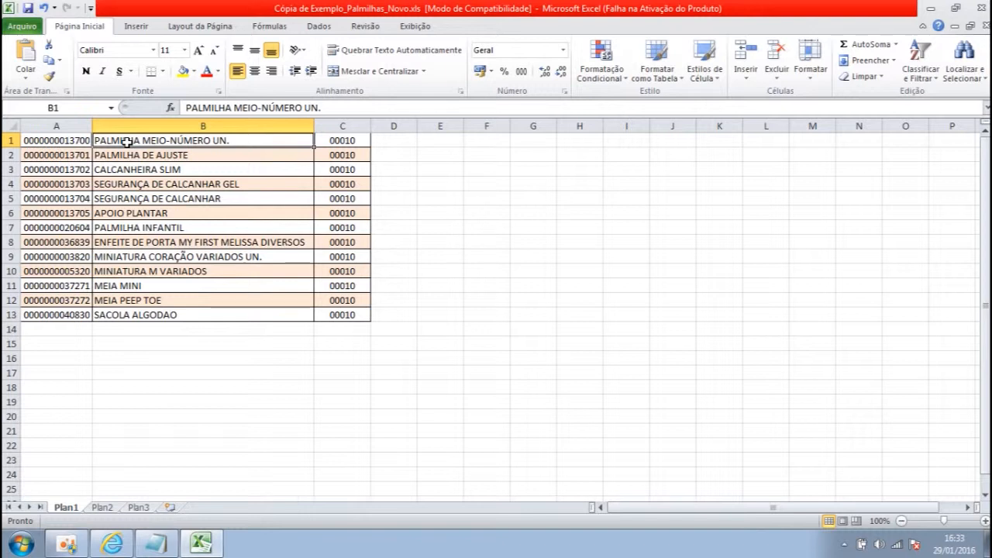
{"action": "left_click", "coordinate": [126, 156]}
{"action": "left_click", "coordinate": [114, 170]}
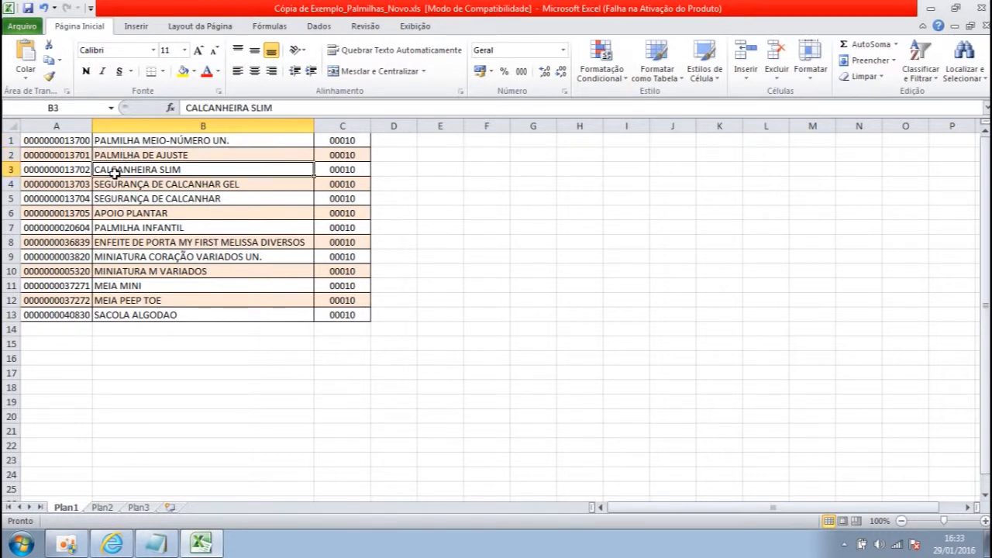
{"action": "left_click", "coordinate": [114, 186]}
{"action": "left_click", "coordinate": [114, 200]}
{"action": "left_click", "coordinate": [115, 213]}
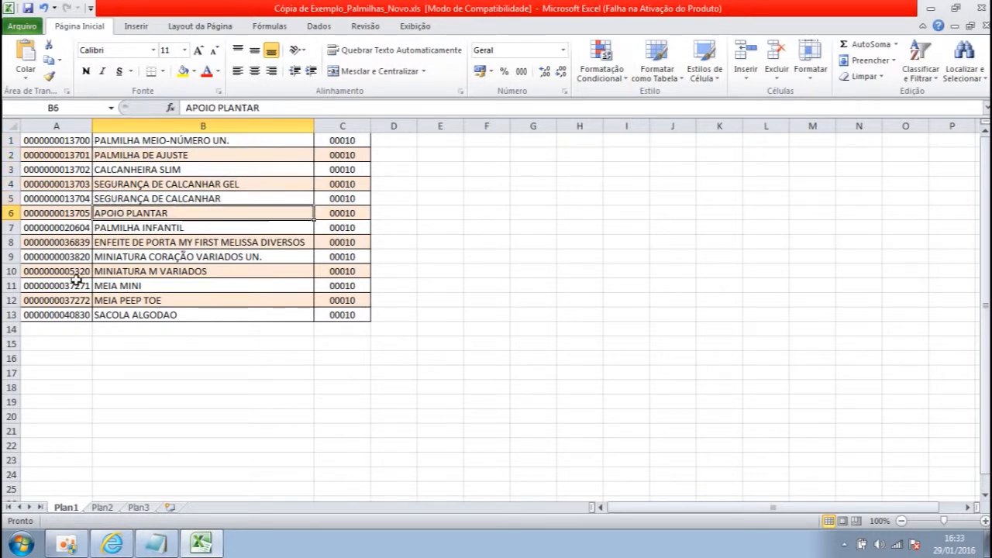
{"action": "left_click", "coordinate": [140, 227]}
{"action": "left_click", "coordinate": [132, 242]}
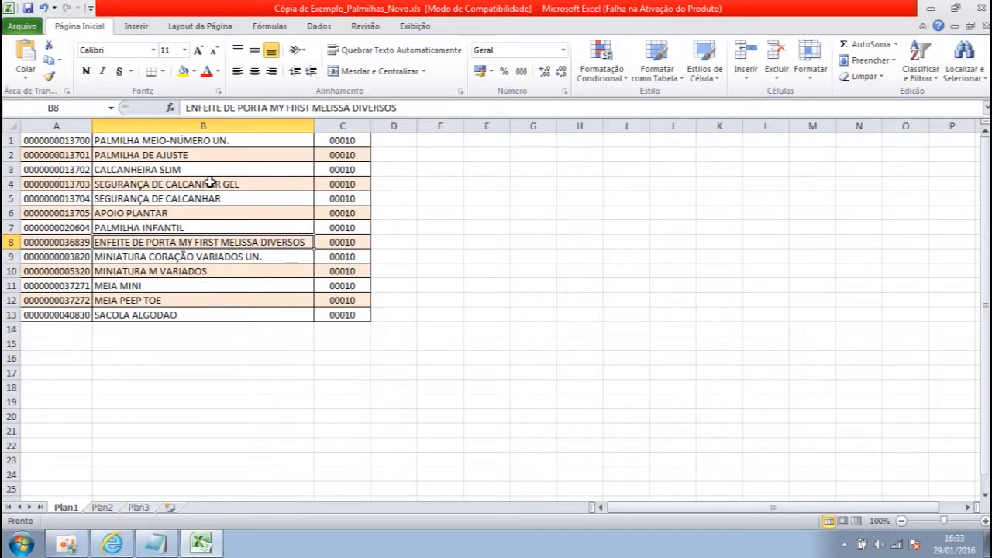
{"action": "left_click", "coordinate": [347, 141]}
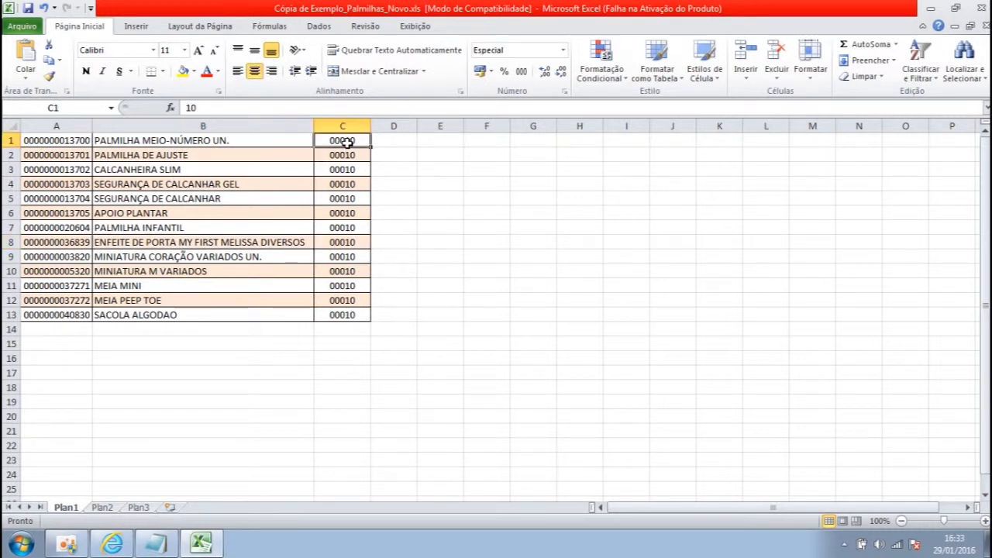
- Delete the product description column B so that the quantities directly follow the product codes
{"action": "left_click", "coordinate": [250, 144]}
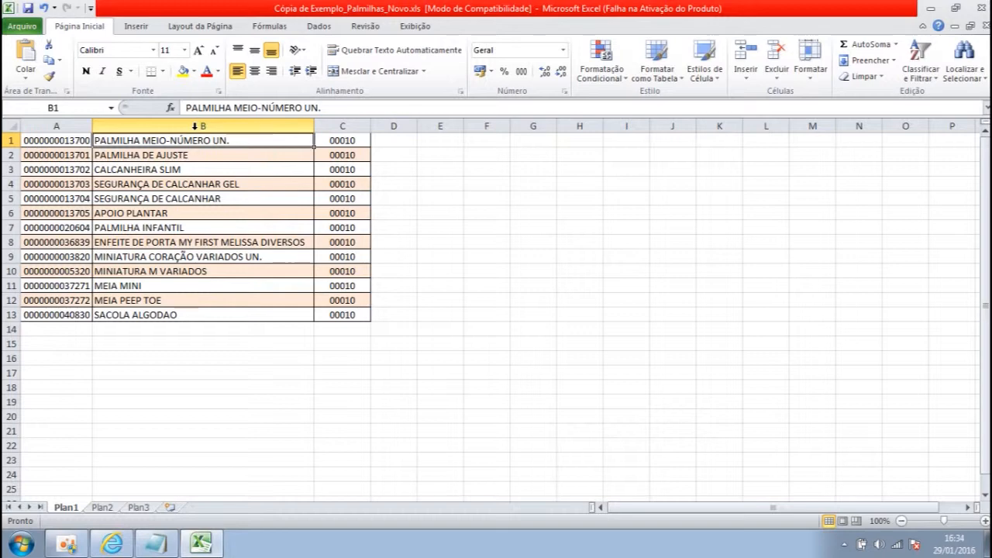
{"action": "right_click", "coordinate": [196, 126]}
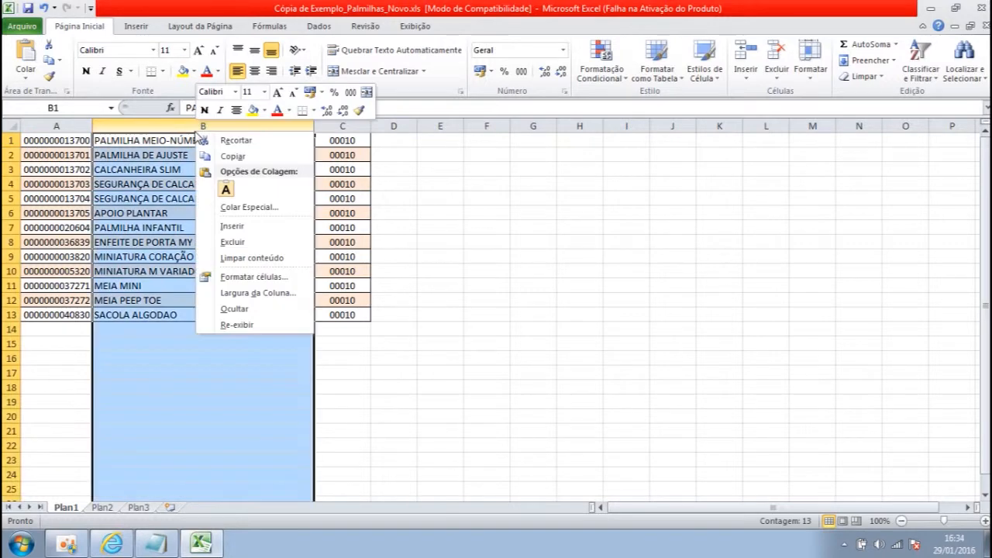
{"action": "left_click", "coordinate": [230, 243]}
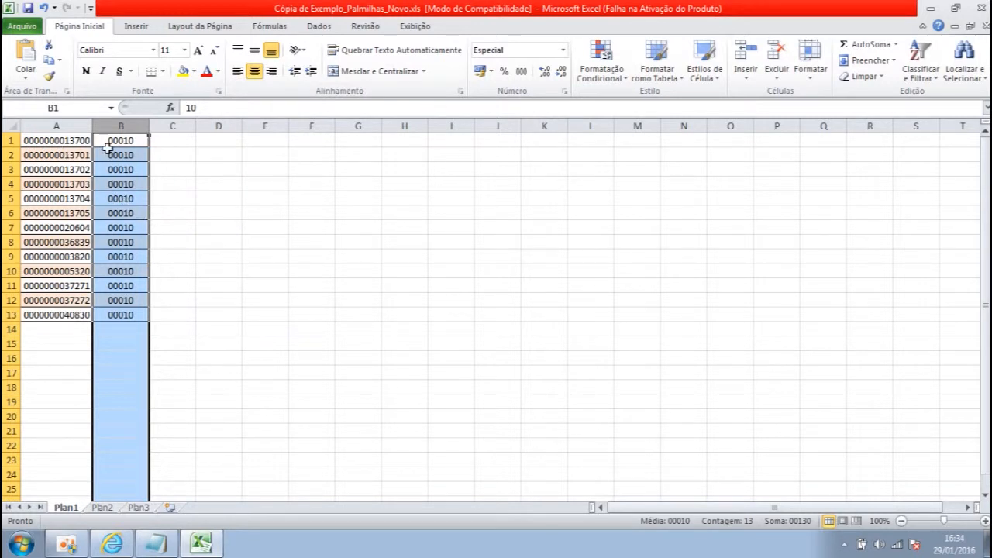
{"action": "left_click", "coordinate": [116, 143]}
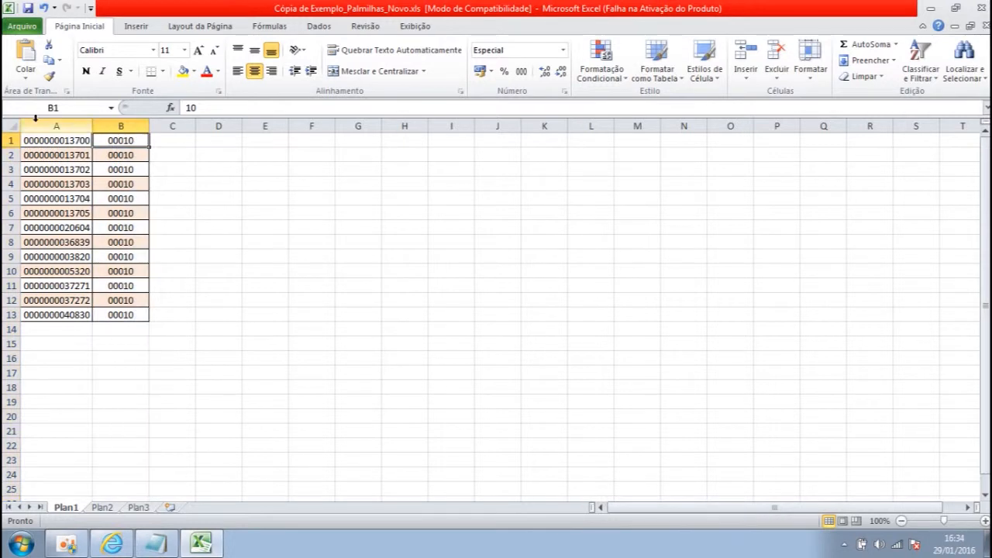
- Review the code column A and the quantity column B, comparing the adjoining cells A1 and B1
{"action": "left_click", "coordinate": [38, 124]}
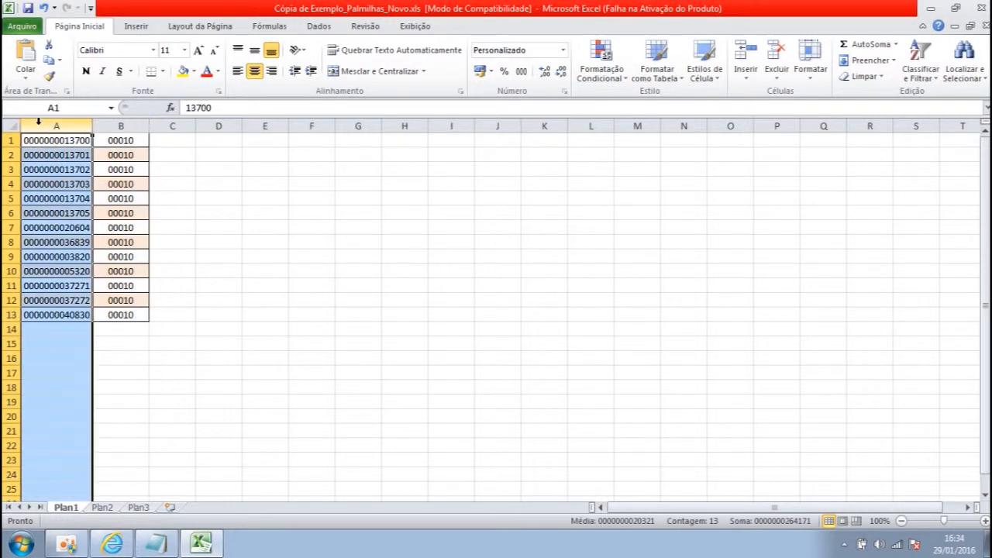
{"action": "left_click", "coordinate": [122, 125]}
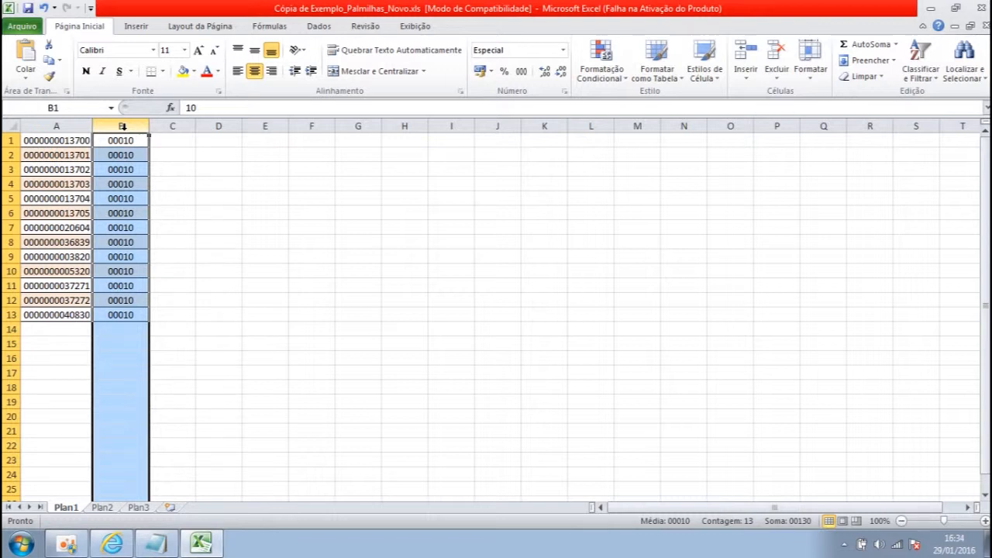
{"action": "left_click", "coordinate": [59, 140]}
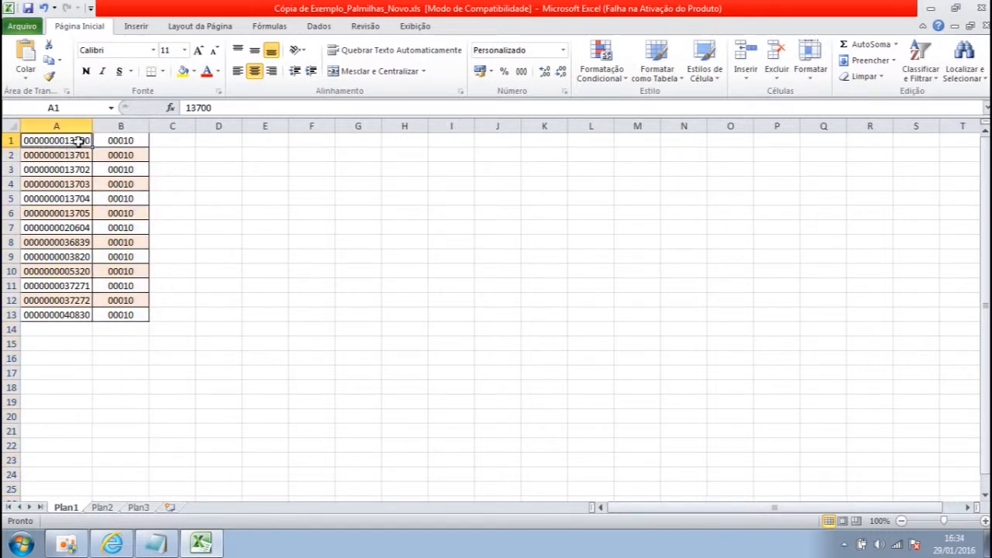
{"action": "left_click", "coordinate": [118, 142]}
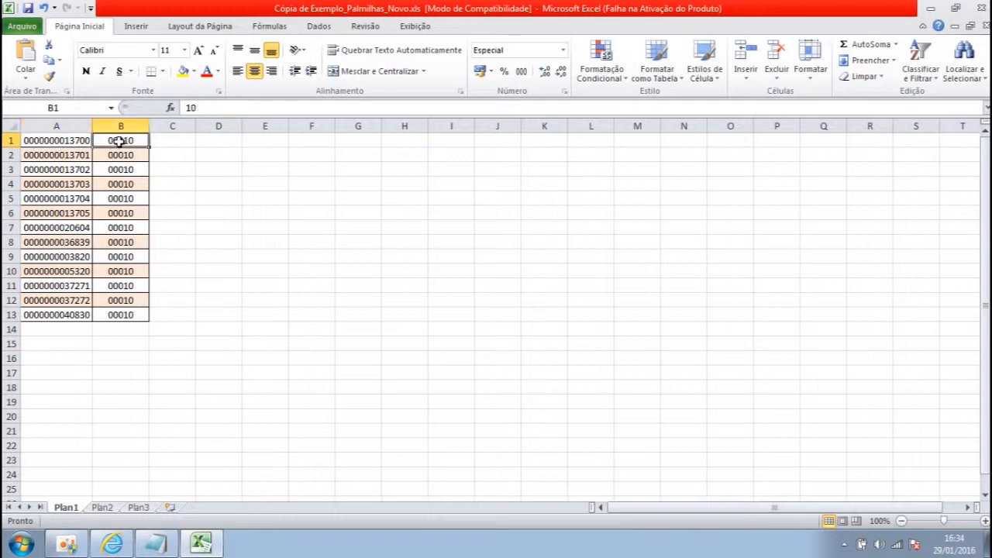
{"action": "left_click", "coordinate": [64, 140]}
{"action": "left_click", "coordinate": [100, 140]}
{"action": "left_click", "coordinate": [79, 140]}
{"action": "left_click", "coordinate": [94, 141]}
{"action": "left_click", "coordinate": [60, 141]}
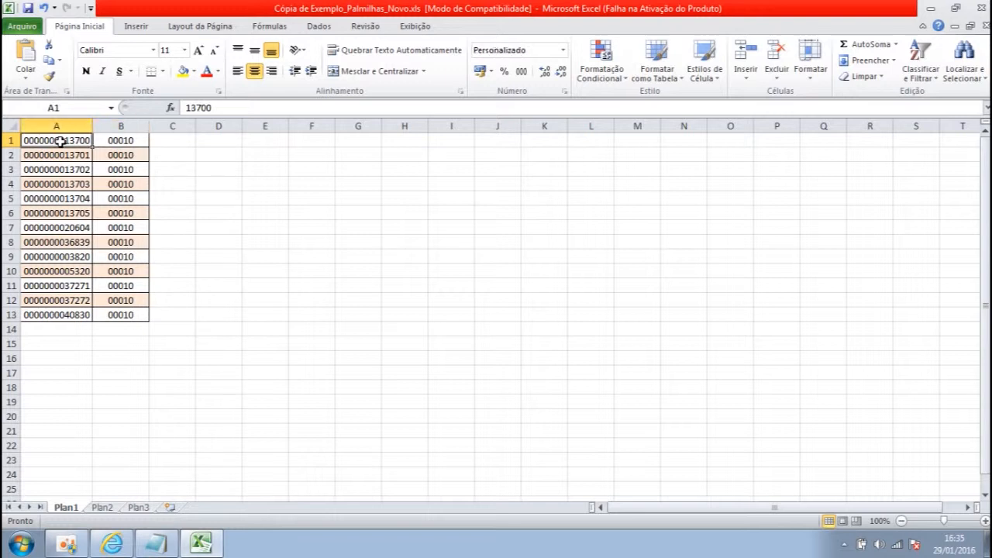
{"action": "left_click", "coordinate": [103, 141]}
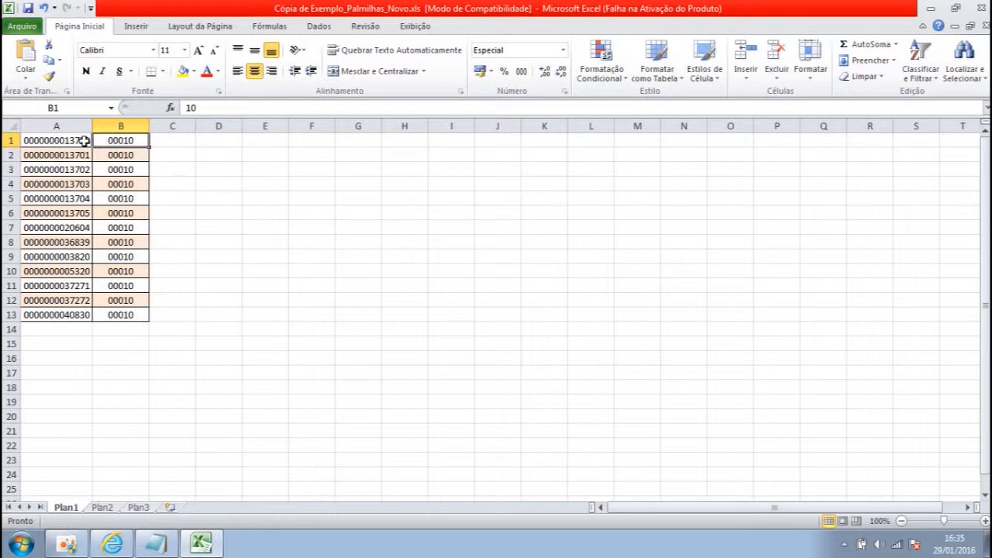
{"action": "left_click", "coordinate": [83, 141]}
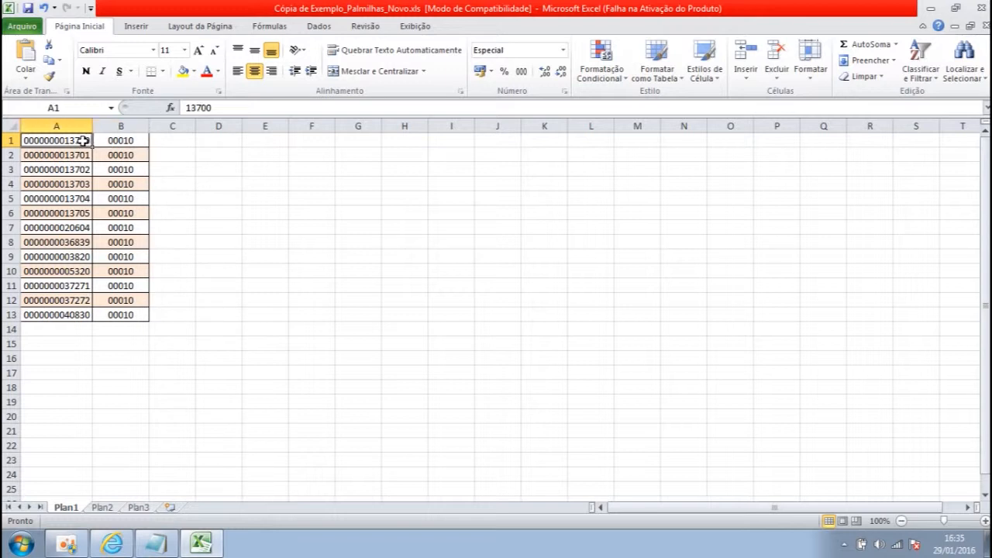
{"action": "left_click", "coordinate": [102, 140]}
{"action": "left_click", "coordinate": [84, 140]}
{"action": "left_click", "coordinate": [106, 140]}
{"action": "left_click", "coordinate": [80, 141]}
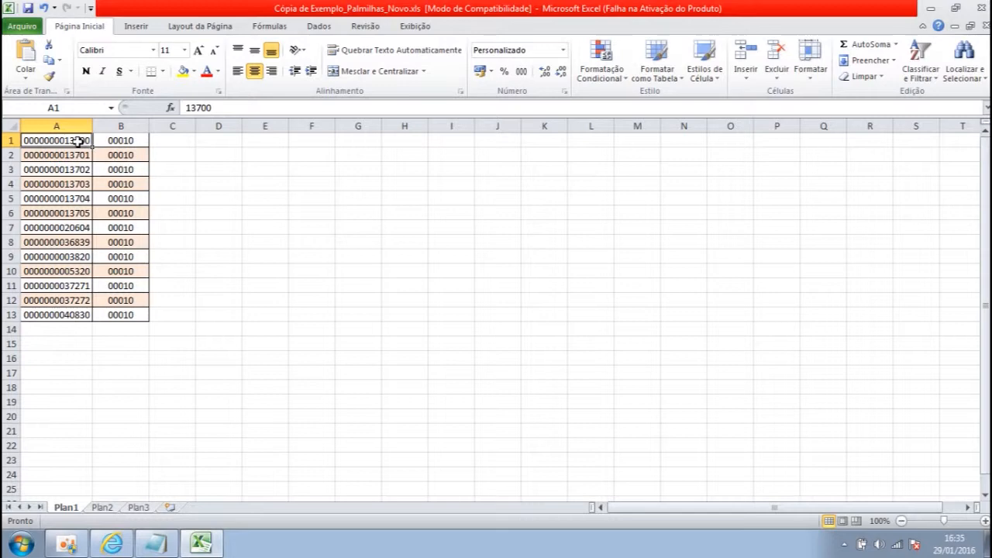
- Export the active sheet as comma-separated Cópia de Exemplo_Palmilhas_Novo.csv on the desktop, keeping that format, and close the workbook without saving again
{"action": "left_click", "coordinate": [31, 26]}
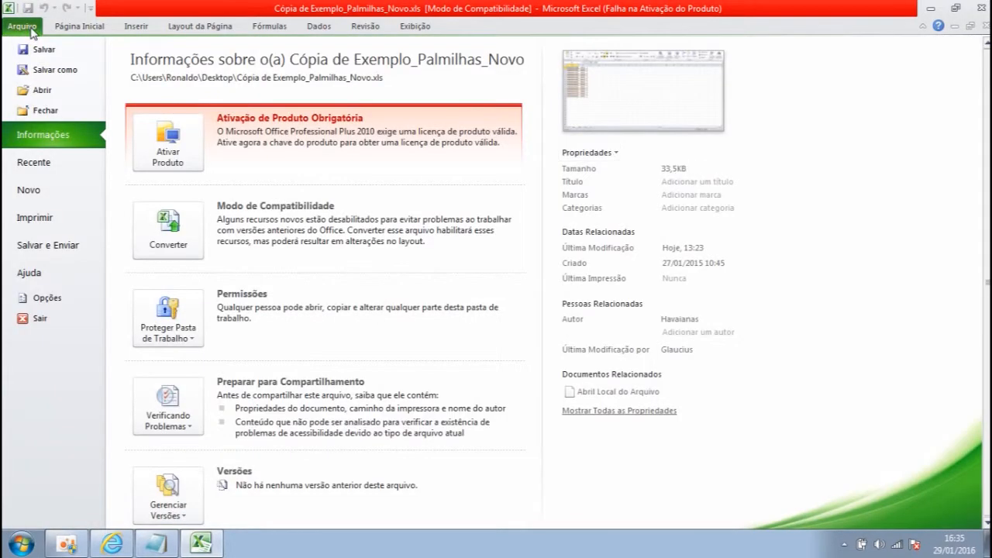
{"action": "left_click", "coordinate": [40, 73]}
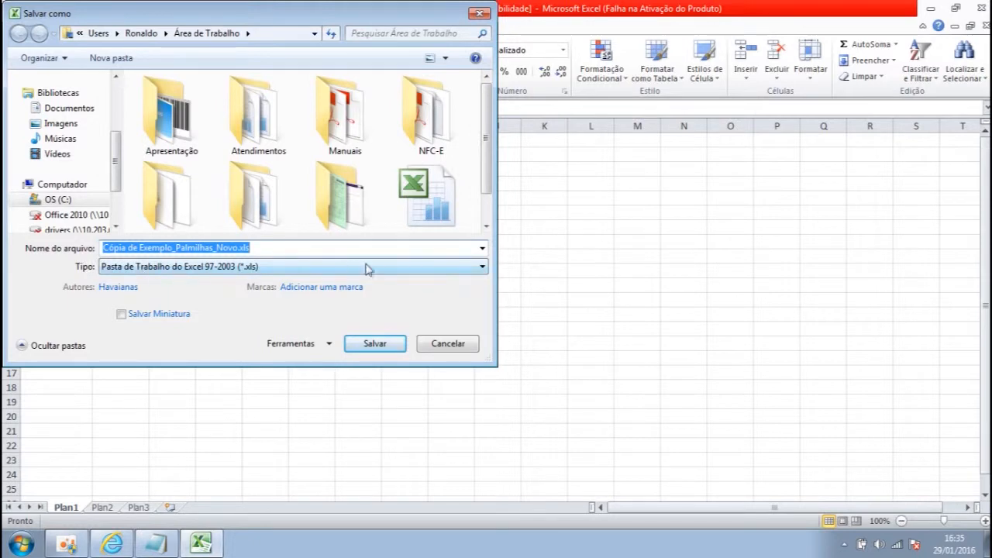
{"action": "left_click", "coordinate": [469, 267]}
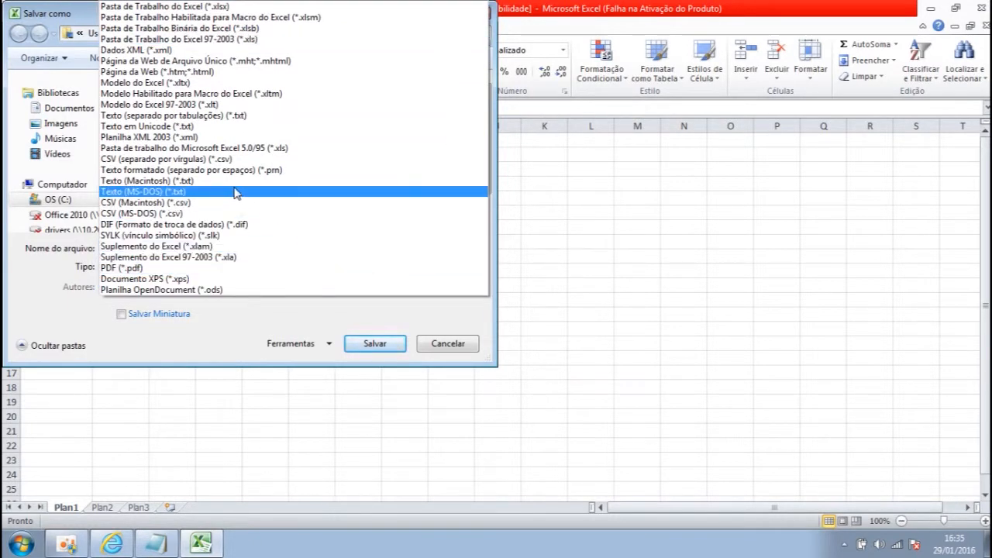
{"action": "left_click", "coordinate": [192, 160]}
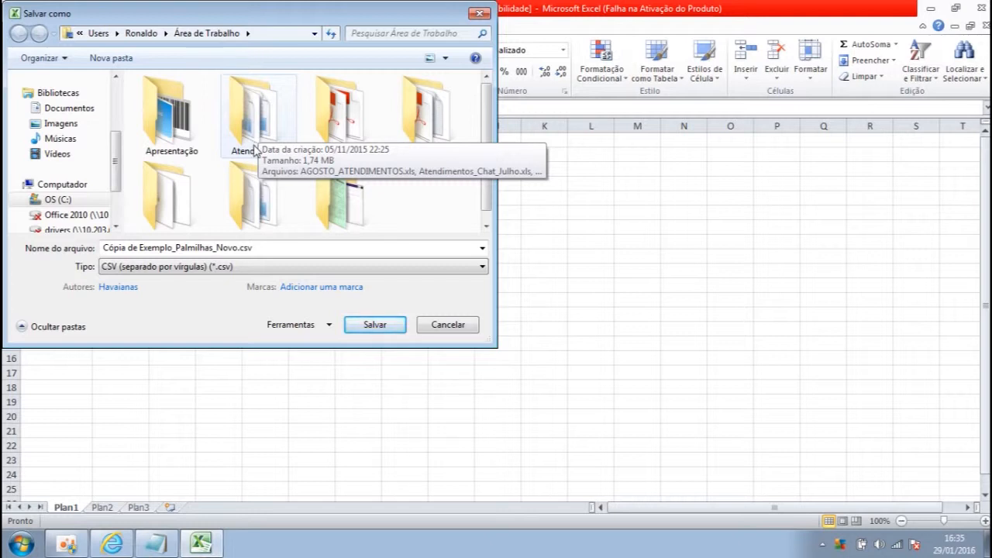
{"action": "left_click", "coordinate": [373, 325]}
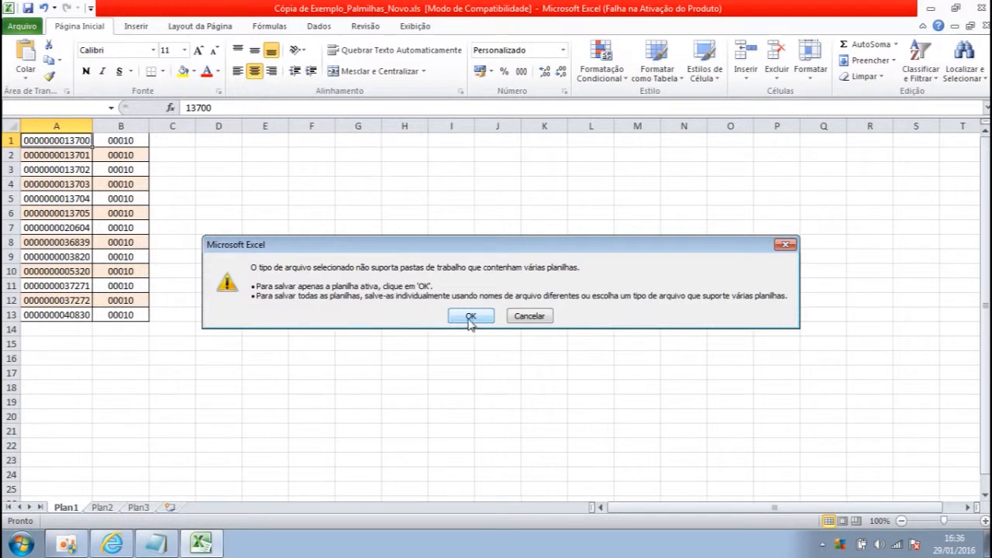
{"action": "left_click", "coordinate": [470, 317]}
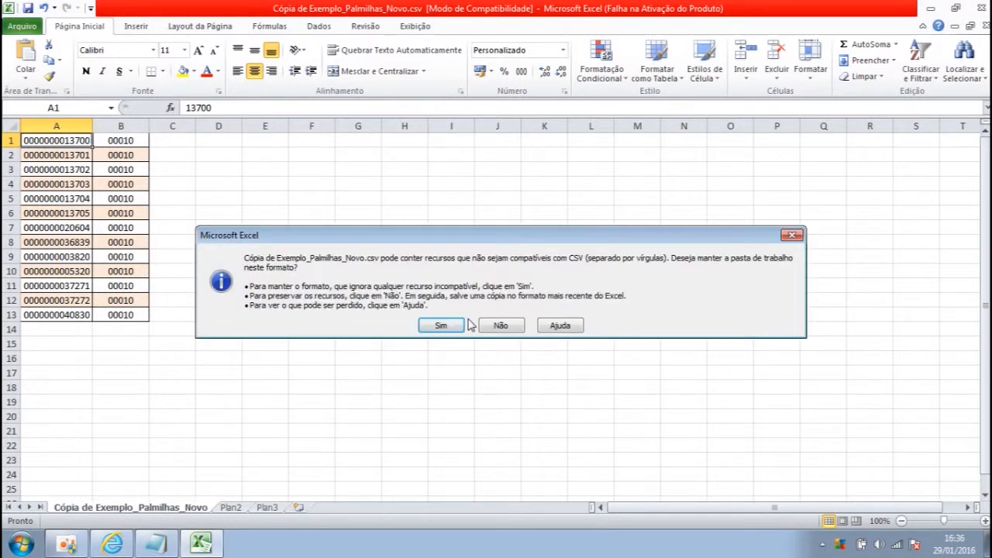
{"action": "left_click", "coordinate": [441, 327]}
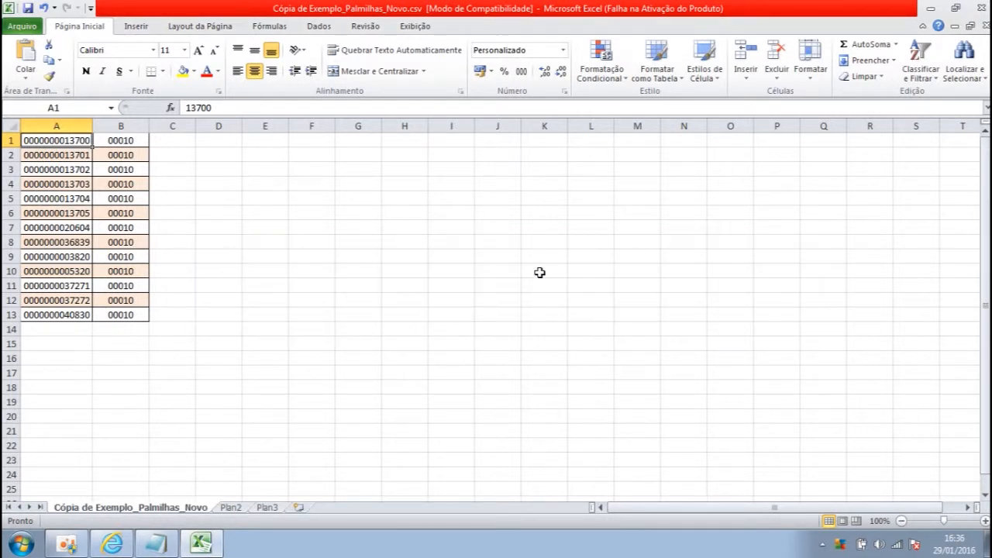
{"action": "left_click", "coordinate": [981, 9]}
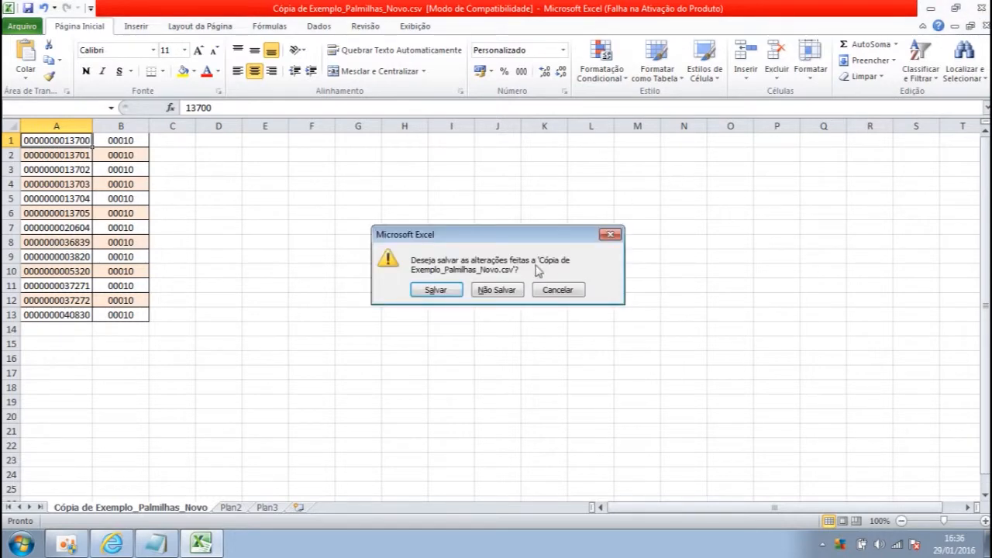
{"action": "left_click", "coordinate": [501, 290]}
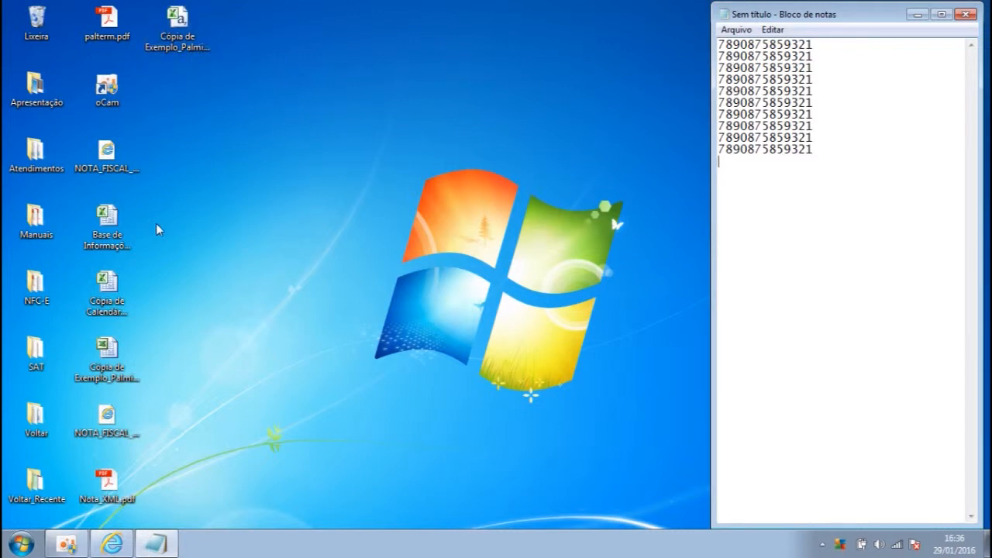
- Change the extension of the exported Cópia de Exemplo_Palmilhas_Novo.csv file on the desktop to txt
{"action": "left_click", "coordinate": [99, 370]}
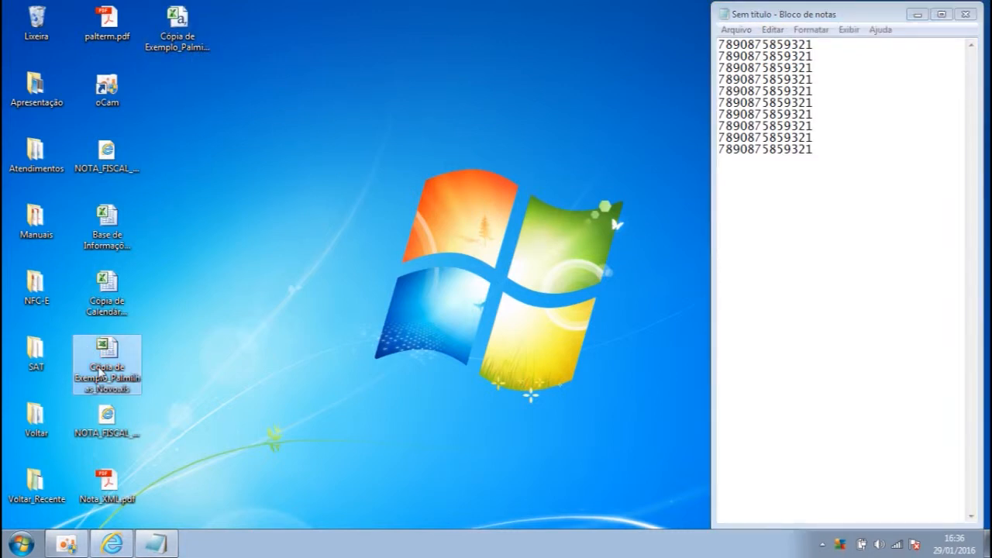
{"action": "left_click", "coordinate": [184, 27]}
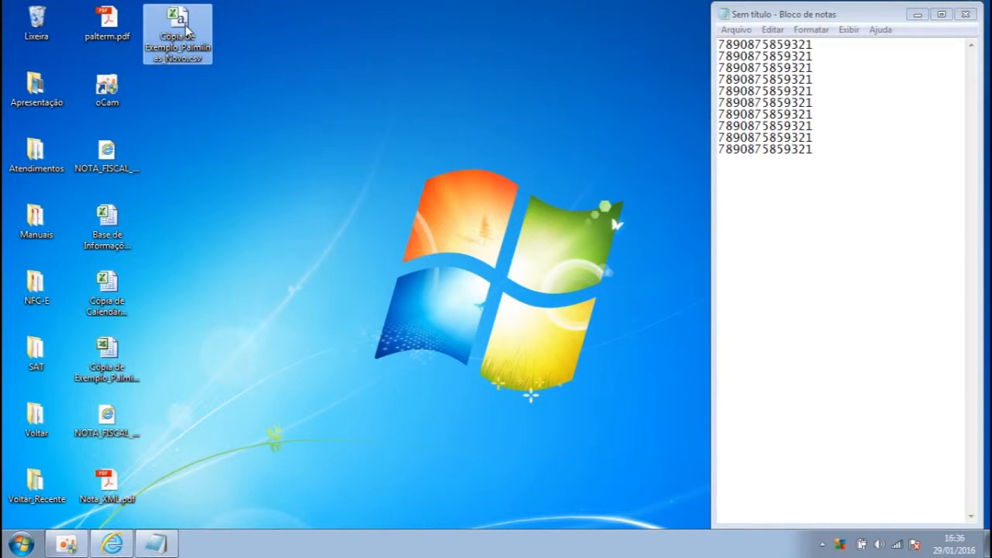
{"action": "mouse_move", "coordinate": [186, 29]}
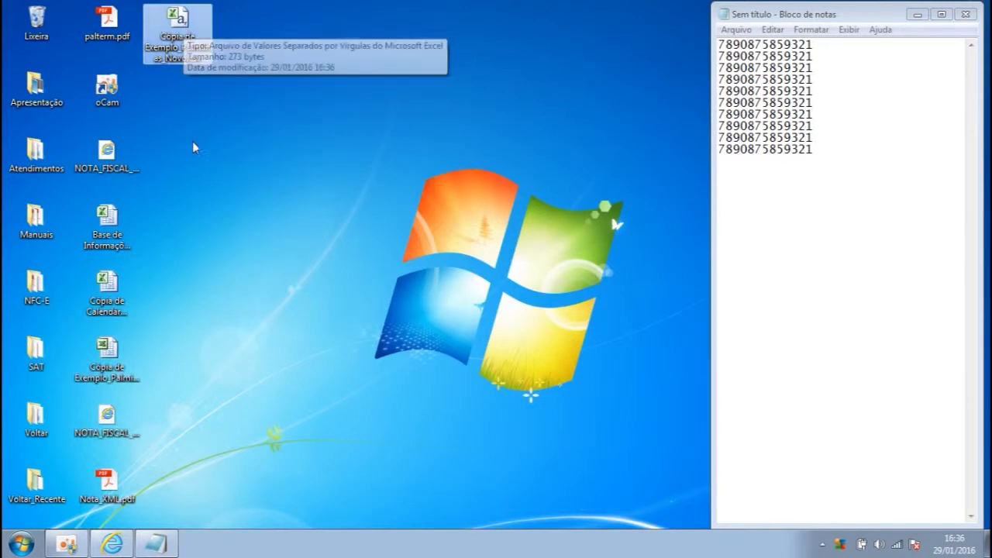
{"action": "mouse_move", "coordinate": [201, 61]}
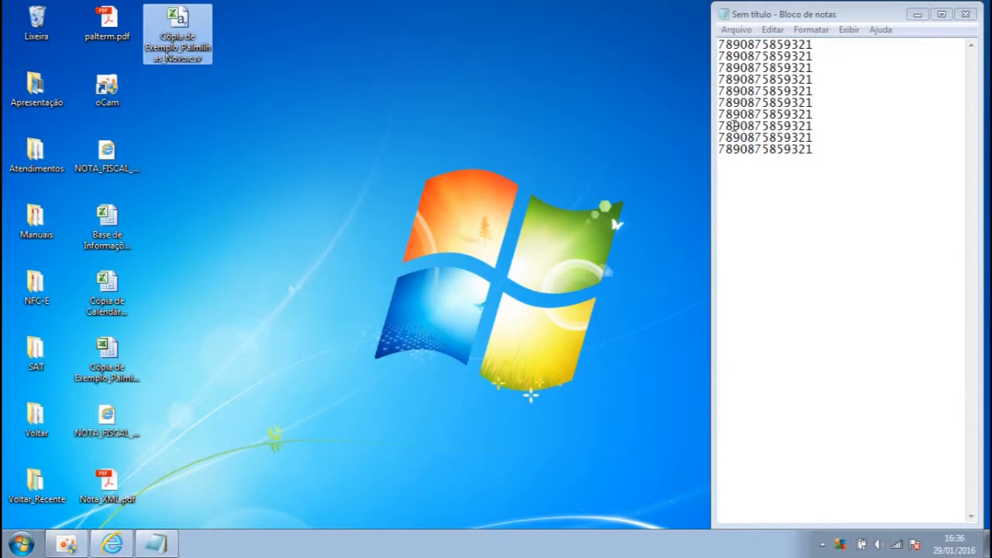
{"action": "right_click", "coordinate": [200, 60]}
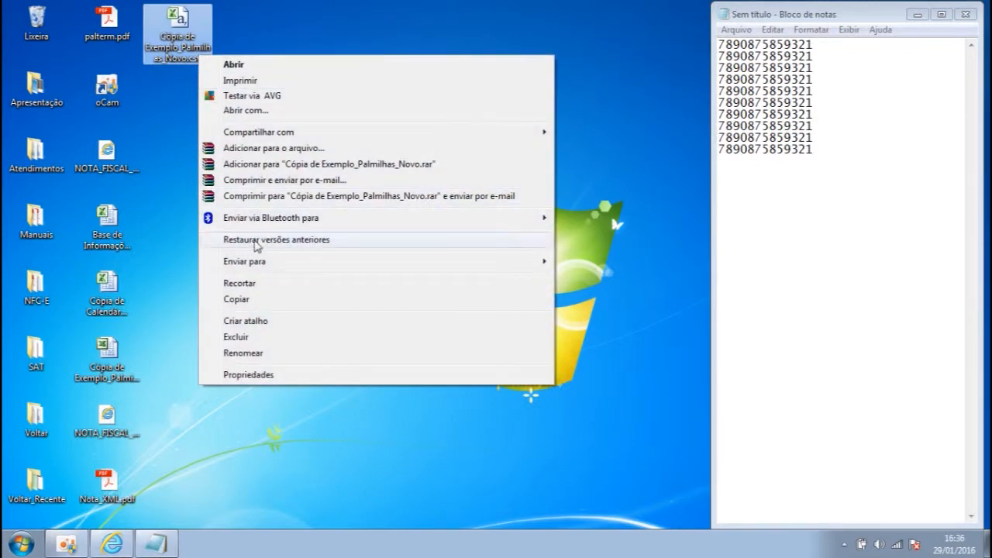
{"action": "left_click", "coordinate": [253, 358]}
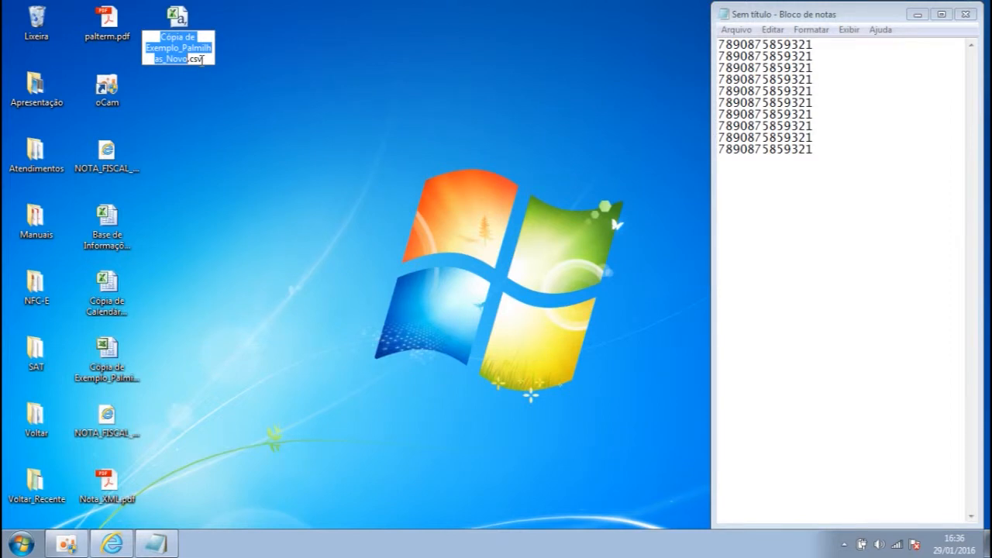
{"action": "left_click", "coordinate": [200, 59]}
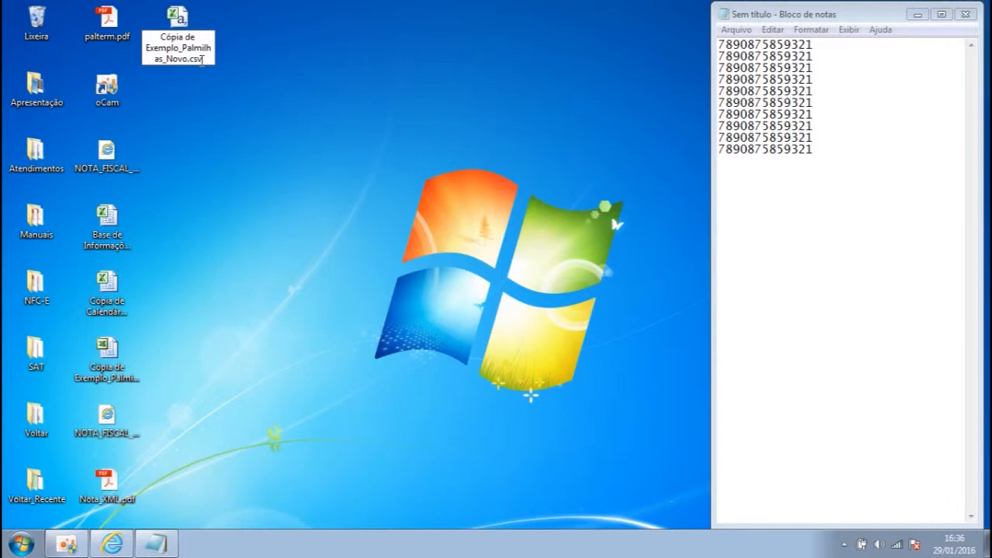
{"action": "key", "text": "BackSpace"}
{"action": "key", "text": "BackSpace"}
{"action": "key", "text": "BackSpace"}
{"action": "type", "text": "txt"}
{"action": "key", "text": "Return"}
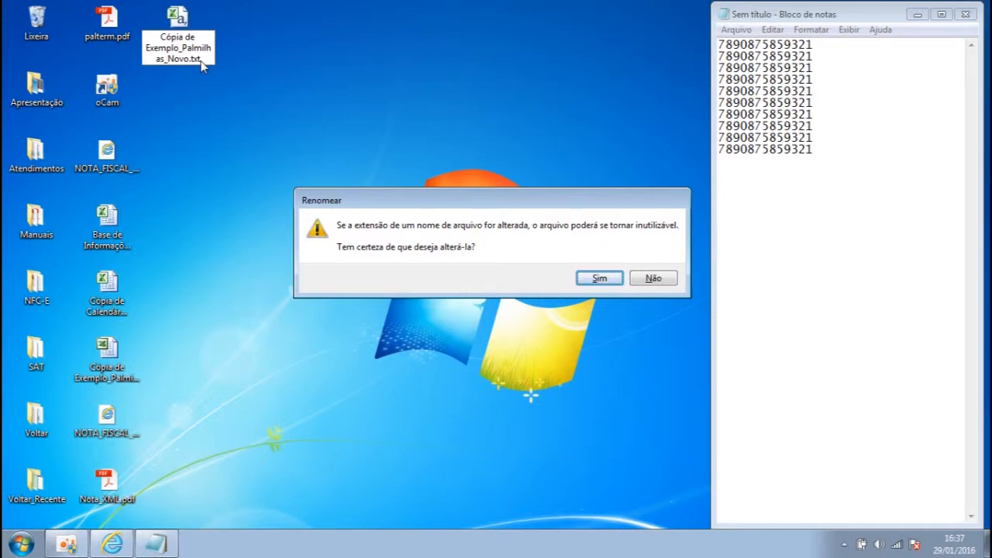
{"action": "key", "text": "Return"}
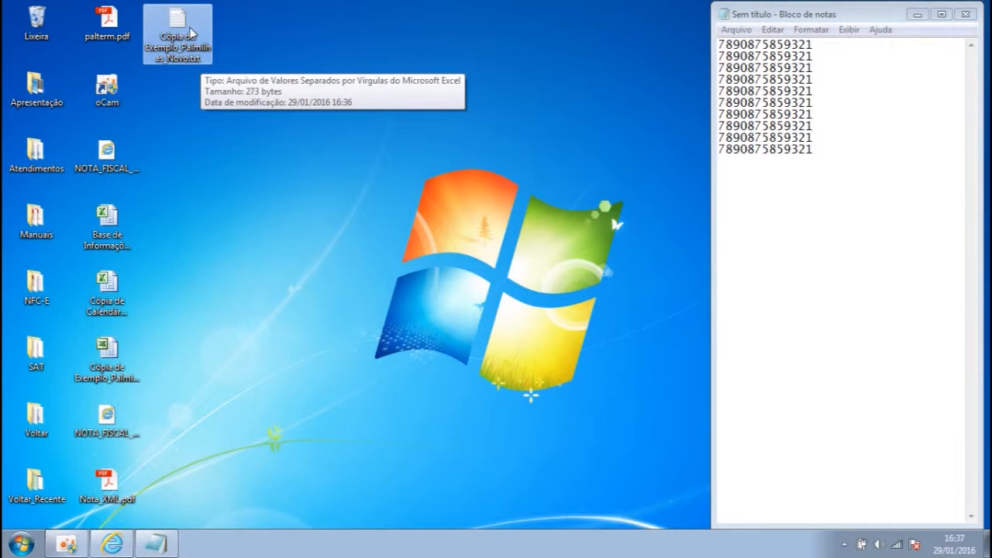
- Open Cópia de Exemplo_Palmilhas_Novo.txt and examine the product code, semicolon separator and quantity in its first line
{"action": "double_click", "coordinate": [191, 33]}
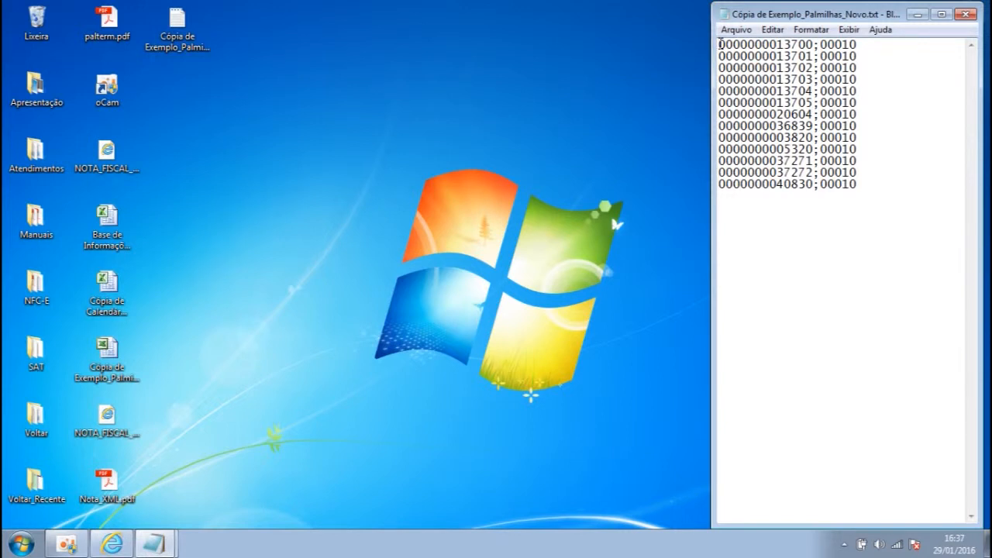
{"action": "left_click_drag", "start_coordinate": [719, 44], "coordinate": [816, 45]}
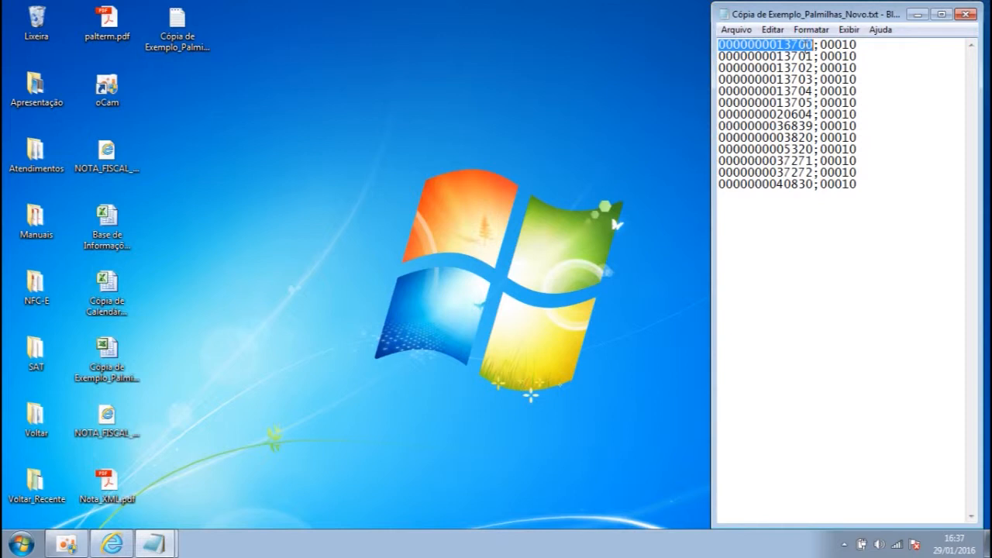
{"action": "left_click_drag", "start_coordinate": [811, 44], "coordinate": [816, 45]}
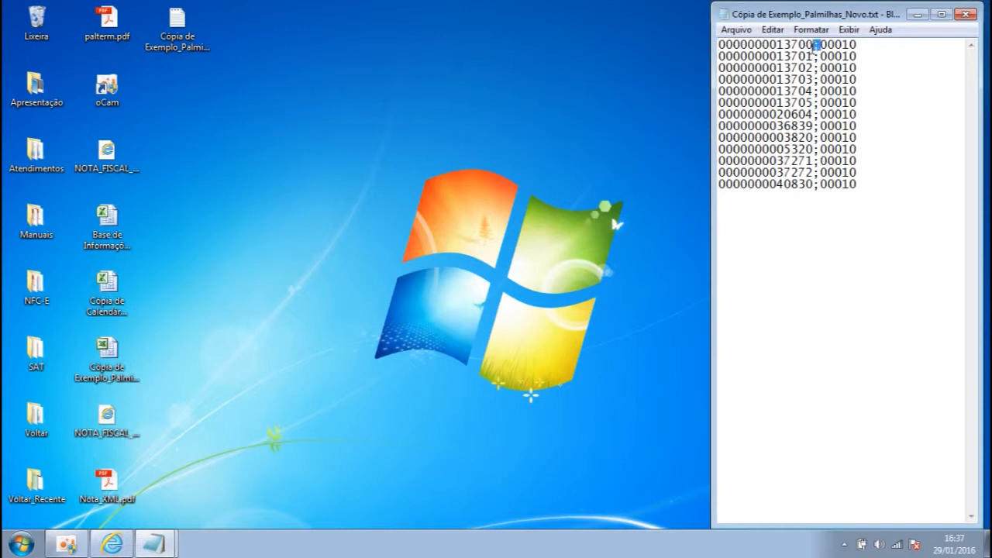
{"action": "left_click", "coordinate": [815, 45]}
{"action": "left_click_drag", "start_coordinate": [820, 45], "coordinate": [859, 45]}
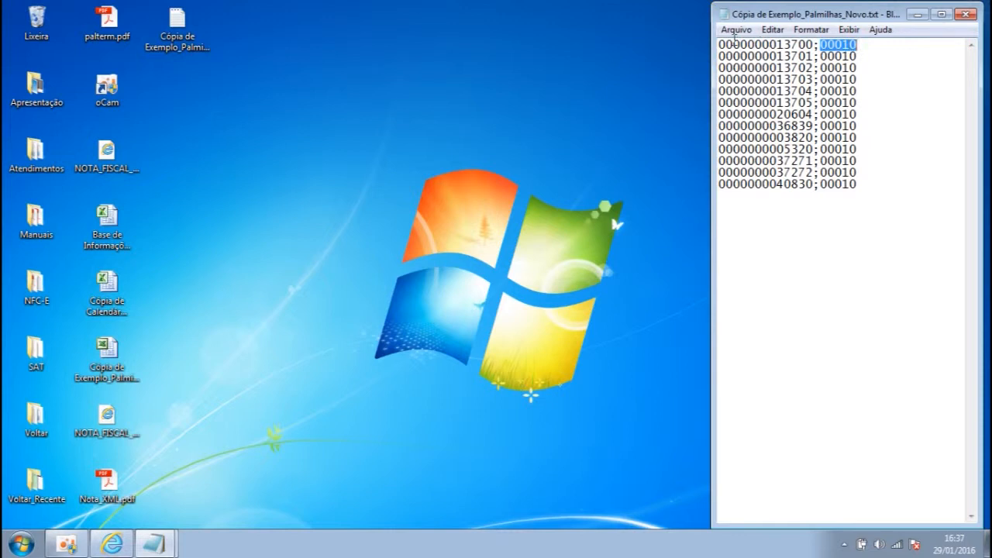
- Copy all code and quantity lines from the text file into the untitled note, below the barcode list
{"action": "key", "text": "ctrl+a"}
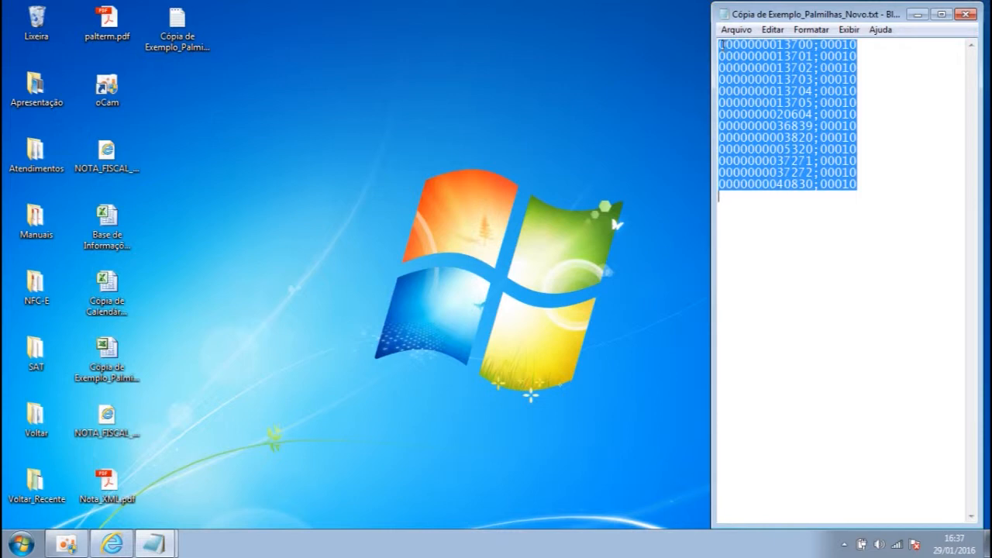
{"action": "key", "text": "ctrl+c"}
{"action": "left_click", "coordinate": [918, 14]}
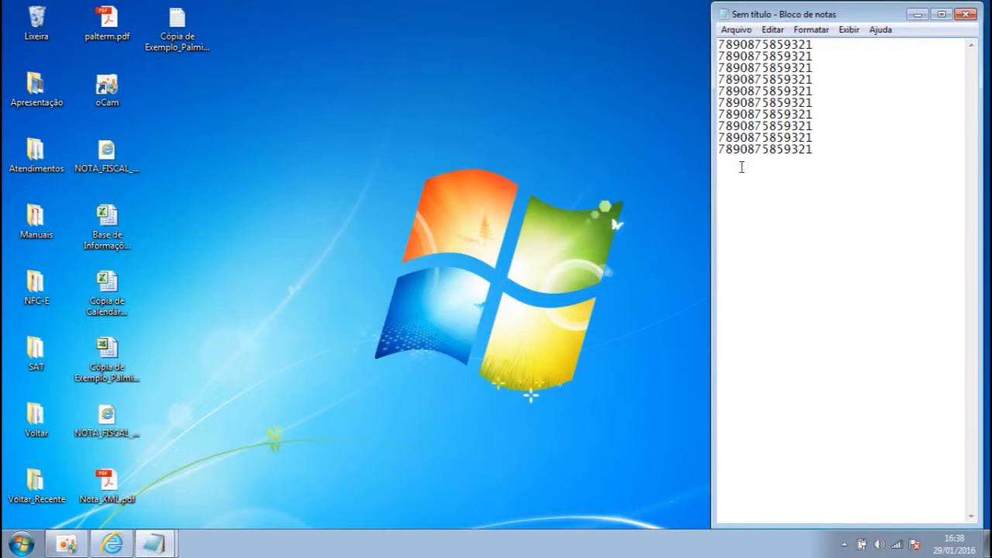
{"action": "key", "text": "ctrl+v"}
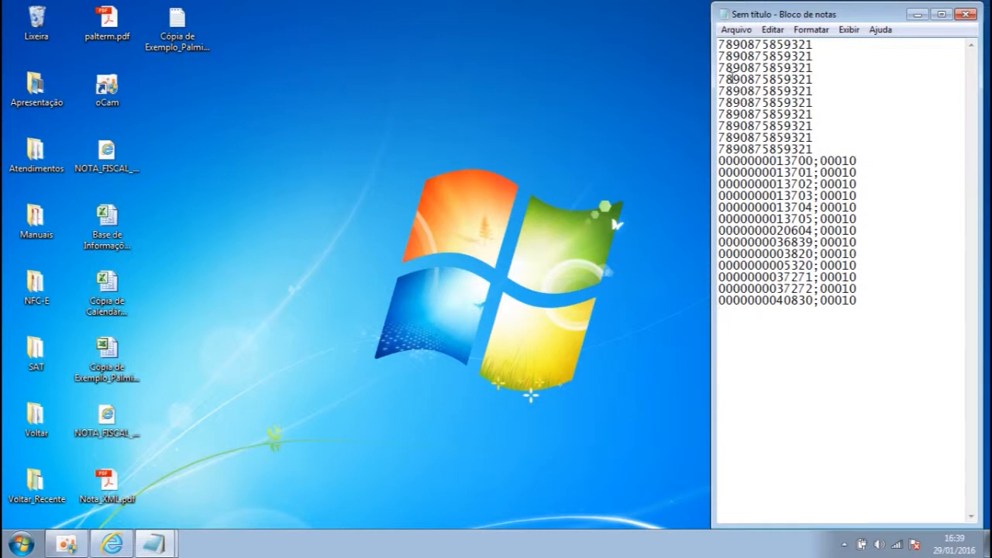
- Compare the first barcode-only line with the first line that holds a code and quantity
{"action": "left_click_drag", "start_coordinate": [717, 45], "coordinate": [801, 45]}
{"action": "left_click", "coordinate": [801, 46]}
{"action": "left_click_drag", "start_coordinate": [718, 160], "coordinate": [857, 161]}
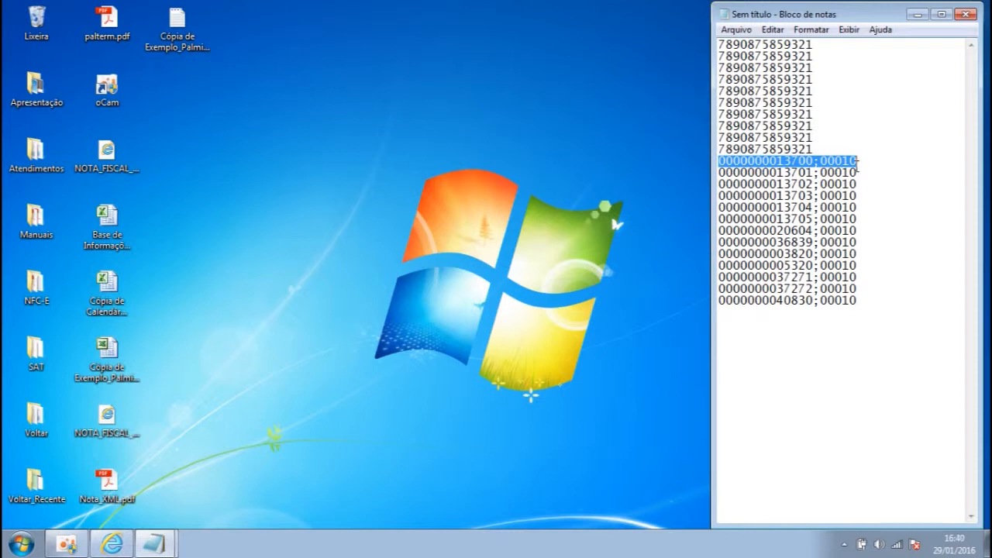
- Review the barcode-only lines one by one, from the first line down the list
{"action": "left_click", "coordinate": [828, 49]}
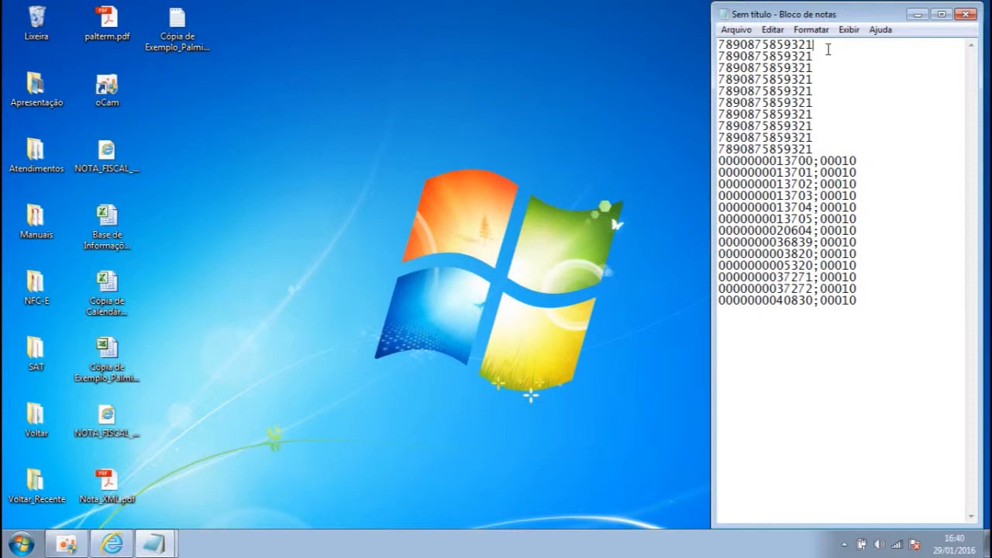
{"action": "left_click", "coordinate": [817, 59]}
{"action": "left_click", "coordinate": [820, 69]}
{"action": "left_click", "coordinate": [818, 80]}
{"action": "left_click", "coordinate": [819, 91]}
{"action": "left_click", "coordinate": [822, 49]}
{"action": "key", "text": "Down"}
{"action": "key", "text": "Down"}
{"action": "key", "text": "Down"}
{"action": "key", "text": "Down"}
{"action": "key", "text": "Down"}
{"action": "key", "text": "Down"}
{"action": "key", "text": "Down"}
{"action": "key", "text": "Down"}
- Examine the code and quantity digits of the first semicolon-separated line, from its start to its end
{"action": "left_click_drag", "start_coordinate": [725, 160], "coordinate": [890, 160]}
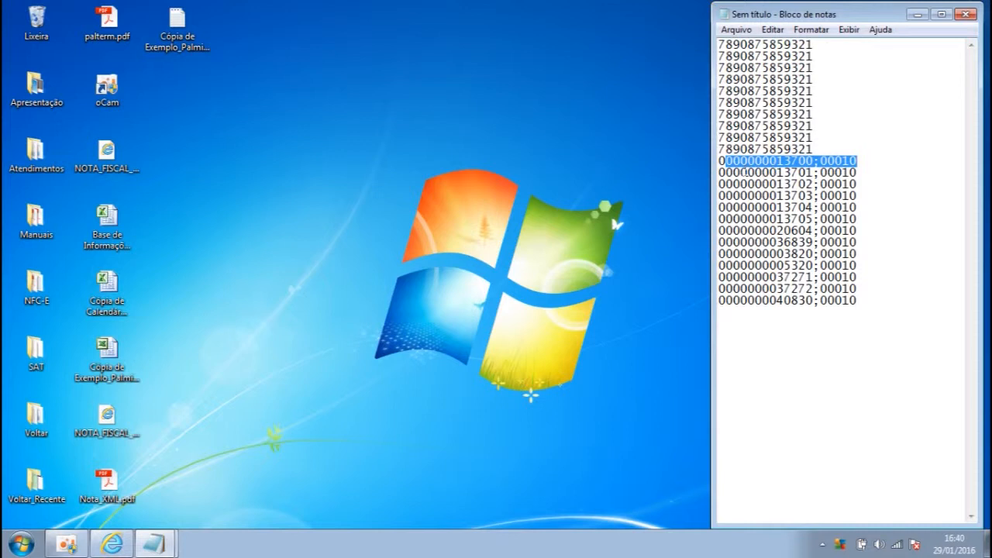
{"action": "left_click_drag", "start_coordinate": [726, 160], "coordinate": [848, 160]}
{"action": "left_click", "coordinate": [865, 160]}
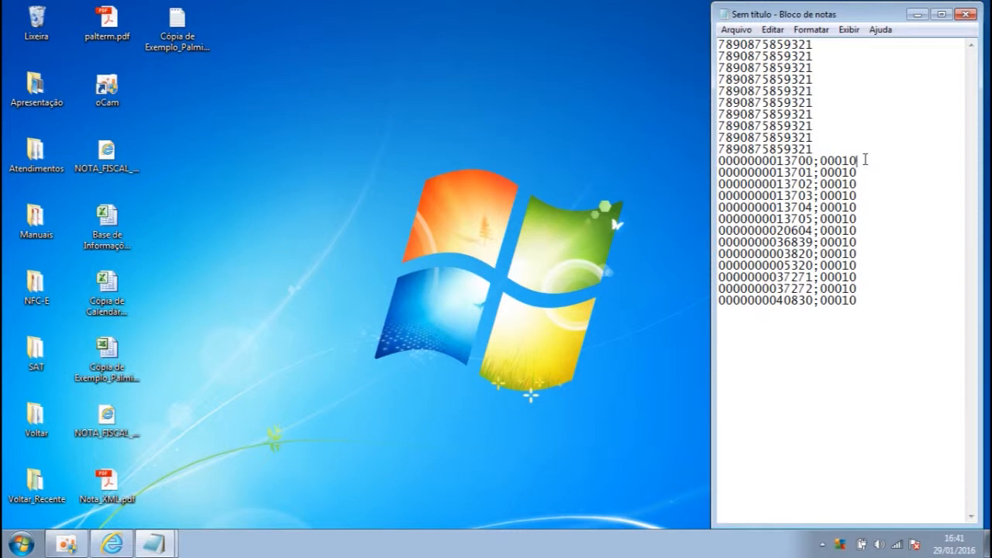
{"action": "left_click", "coordinate": [825, 161]}
{"action": "left_click", "coordinate": [720, 161]}
{"action": "mouse_move", "coordinate": [841, 161]}
{"action": "left_mouse_down"}
{"action": "mouse_move", "coordinate": [859, 161]}
{"action": "mouse_move", "coordinate": [811, 165]}
{"action": "mouse_move", "coordinate": [851, 161]}
{"action": "left_mouse_up"}
{"action": "left_click", "coordinate": [858, 159]}
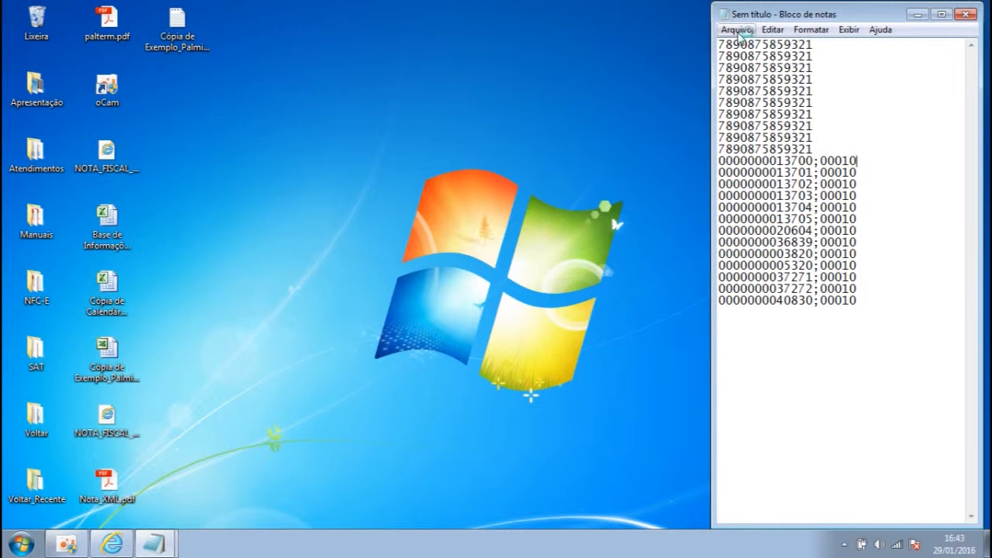
- Save the combined list on the desktop as the text document CONTAGEM_IPANEMA with ANSI encoding
{"action": "left_click", "coordinate": [737, 30]}
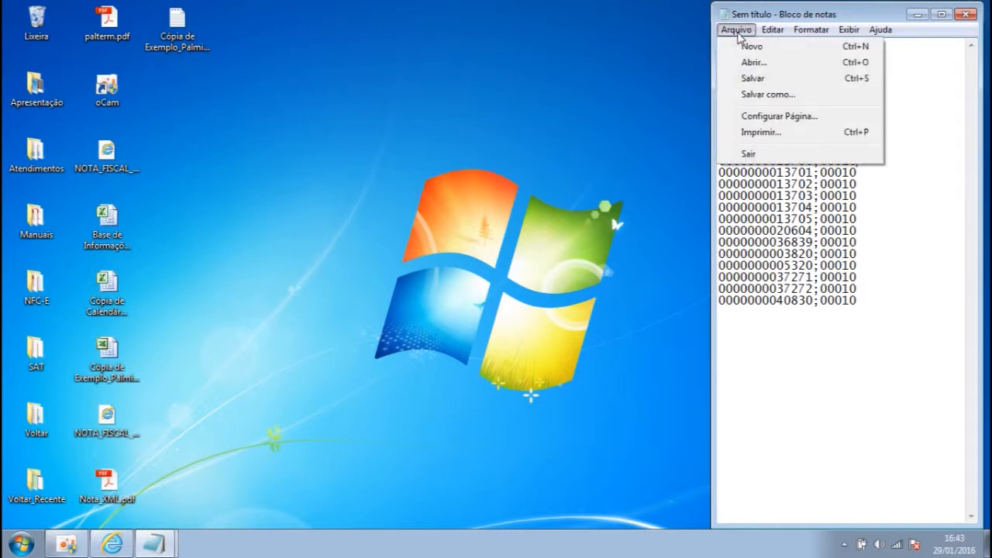
{"action": "left_click", "coordinate": [762, 94]}
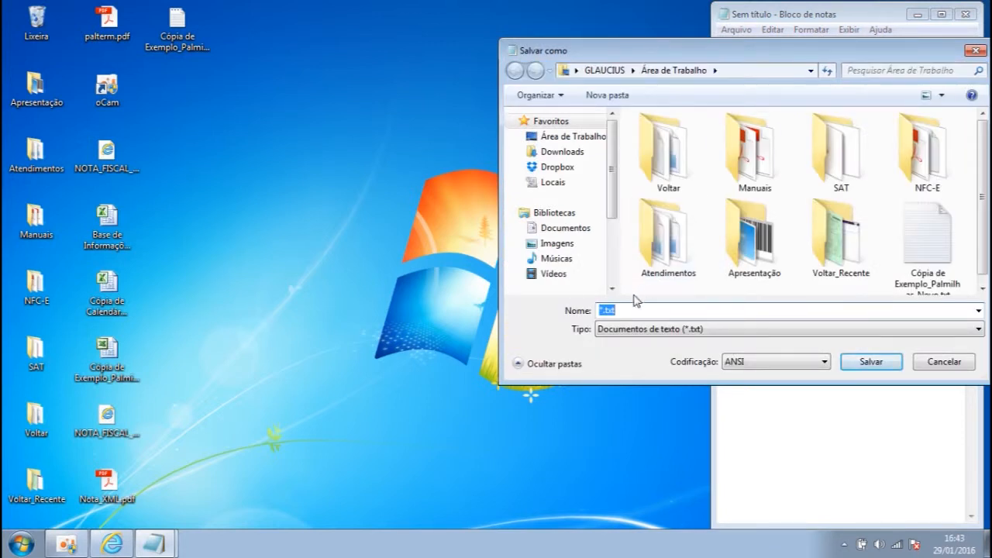
{"action": "type", "text": "CONTAGEM_"}
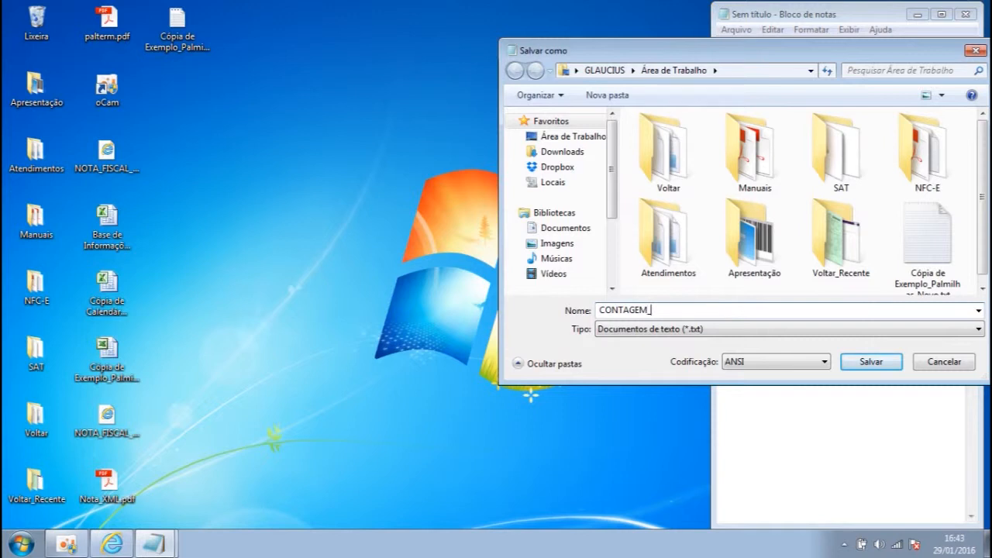
{"action": "type", "text": "IPANEMA"}
{"action": "key", "text": "Tab"}
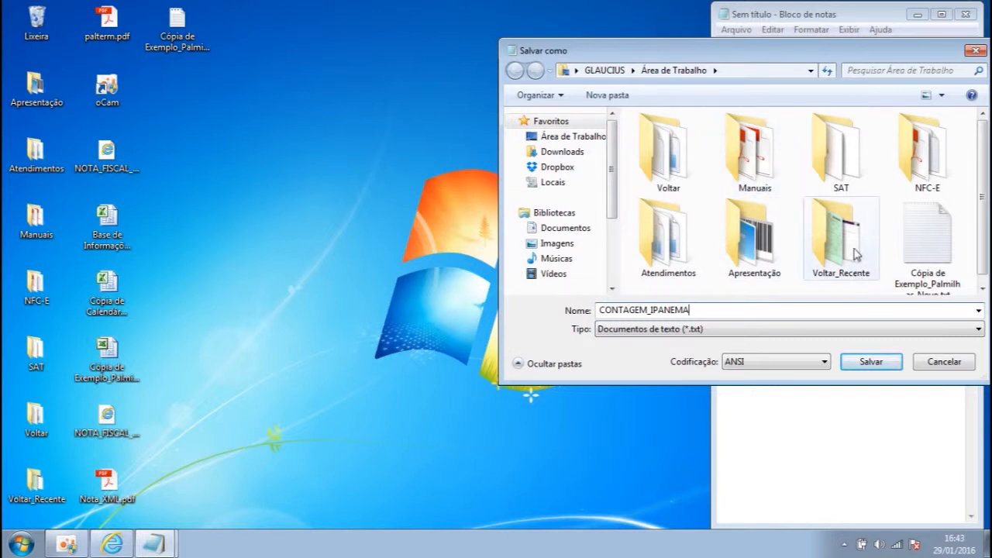
{"action": "left_click", "coordinate": [868, 371]}
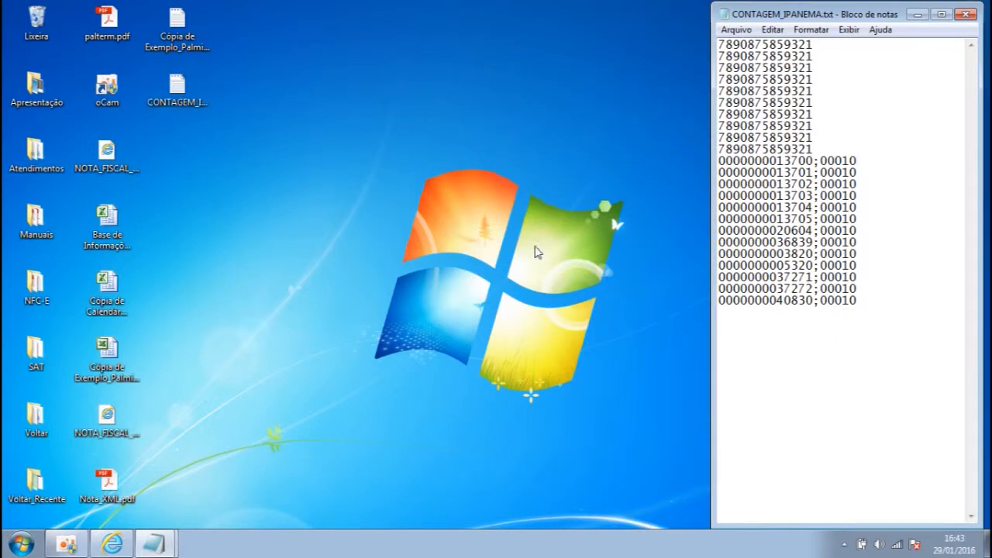
- Close the text file, switch to Microvix ERP in Internet Explorer and open the page for sending a stock balance file
{"action": "left_click", "coordinate": [966, 14]}
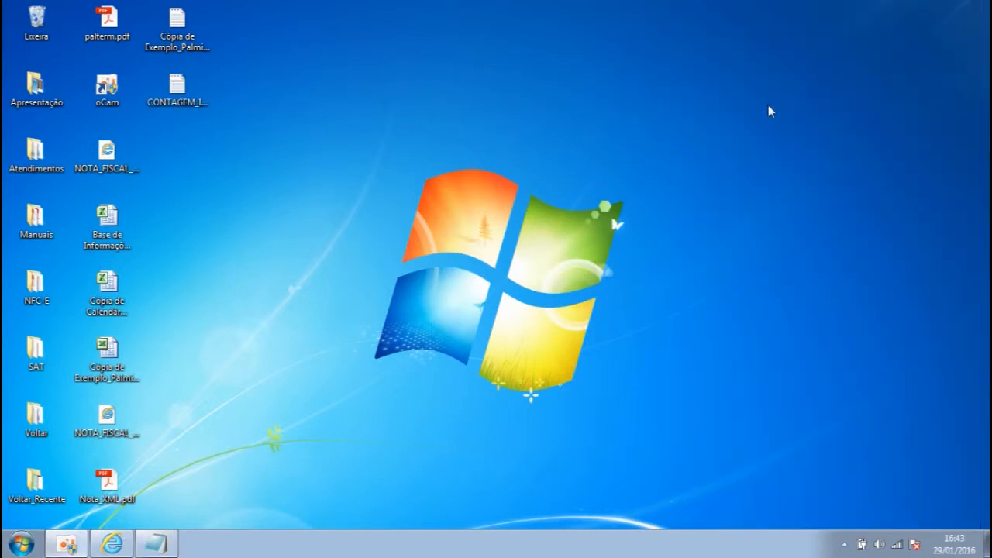
{"action": "left_click", "coordinate": [177, 90]}
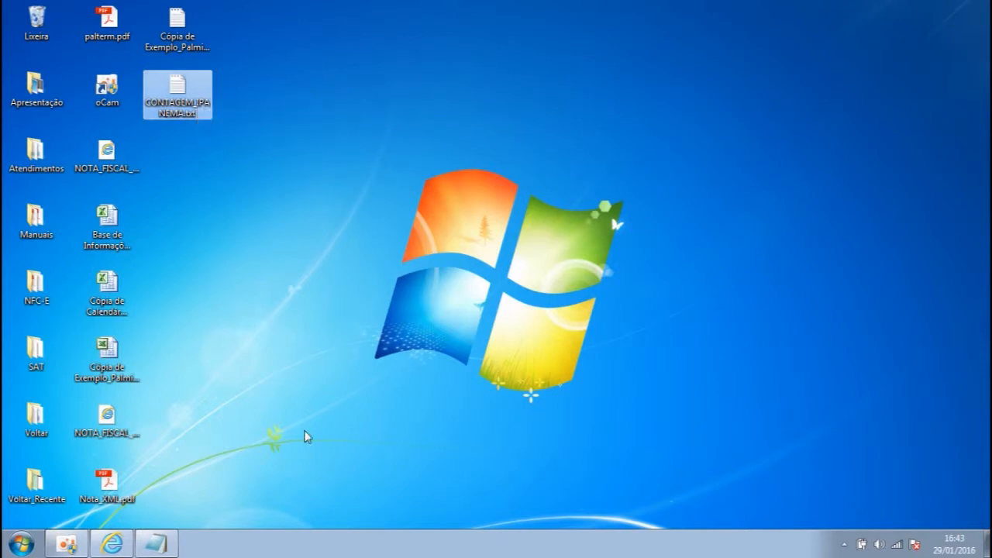
{"action": "left_click", "coordinate": [112, 544]}
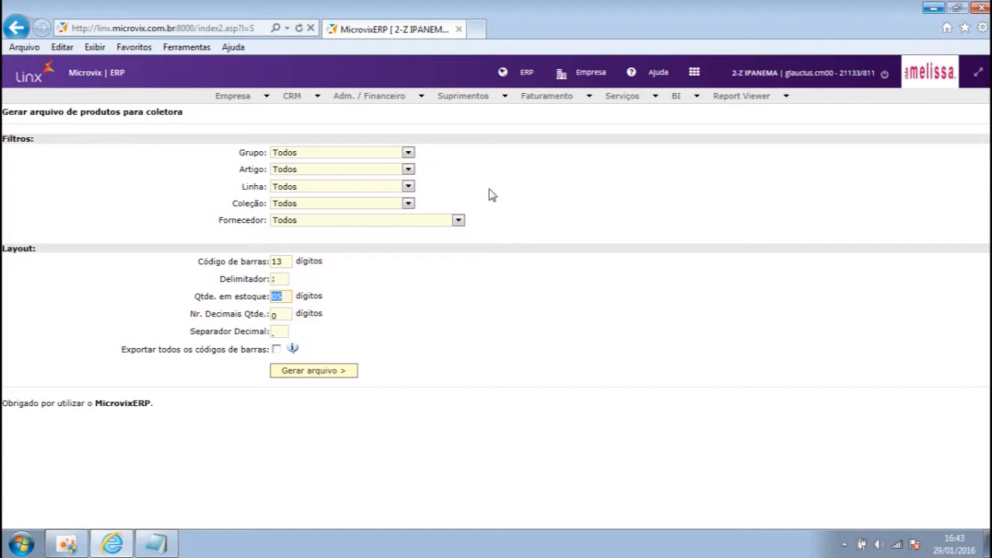
{"action": "left_click", "coordinate": [478, 100]}
{"action": "mouse_move", "coordinate": [475, 118]}
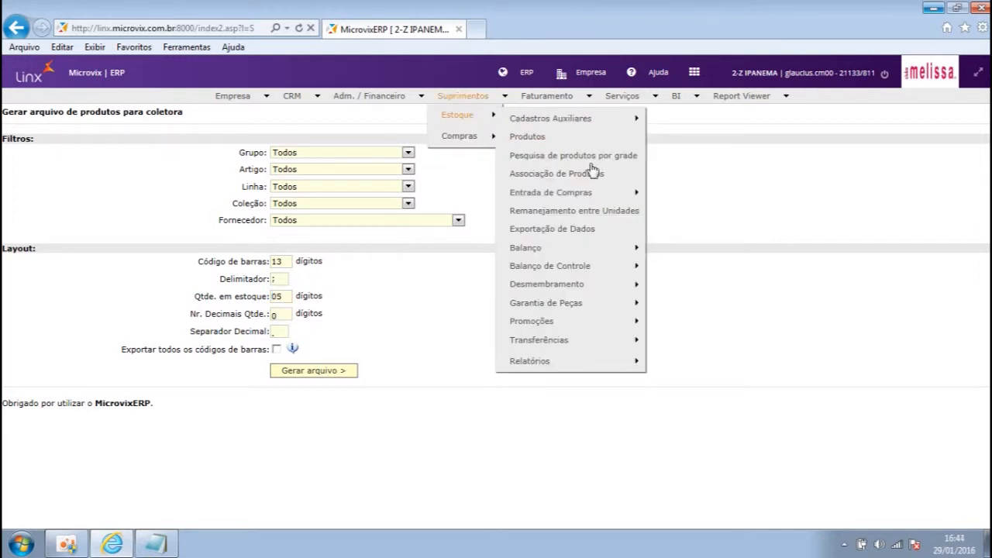
{"action": "mouse_move", "coordinate": [598, 246]}
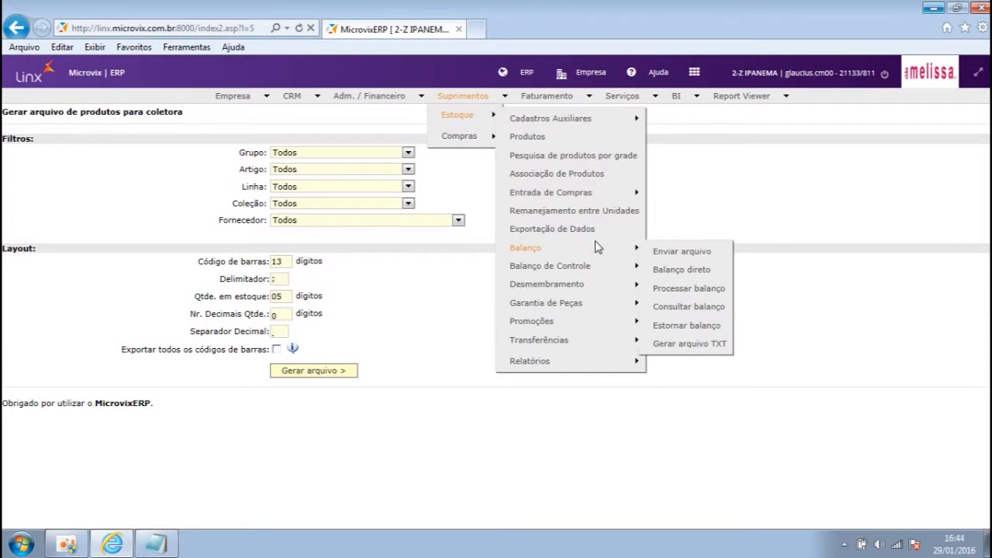
{"action": "left_click", "coordinate": [670, 254]}
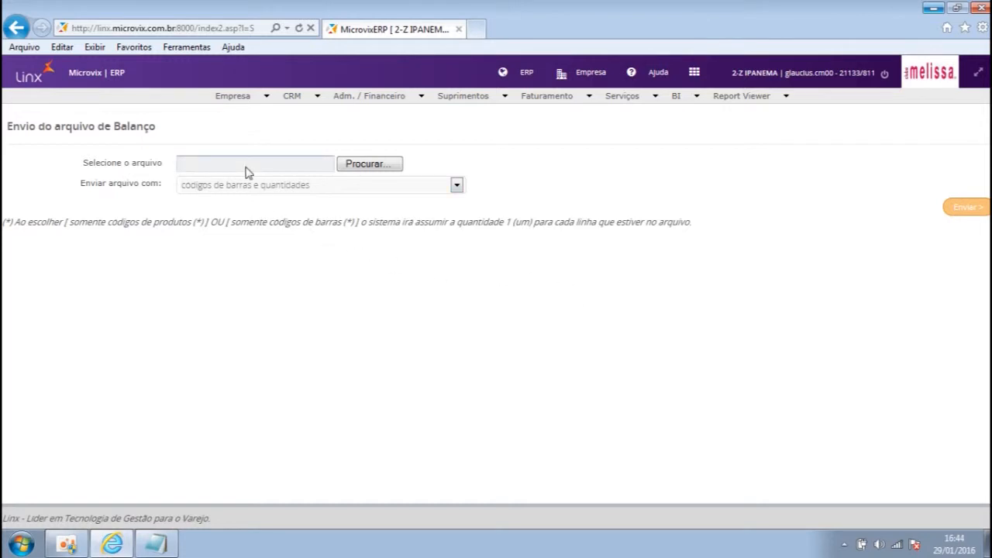
- Choose CONTAGEM_IPANEMA.txt from the desktop folder as the balance file to upload
{"action": "left_click_drag", "start_coordinate": [83, 165], "coordinate": [144, 189]}
{"action": "left_click_drag", "start_coordinate": [82, 165], "coordinate": [153, 169]}
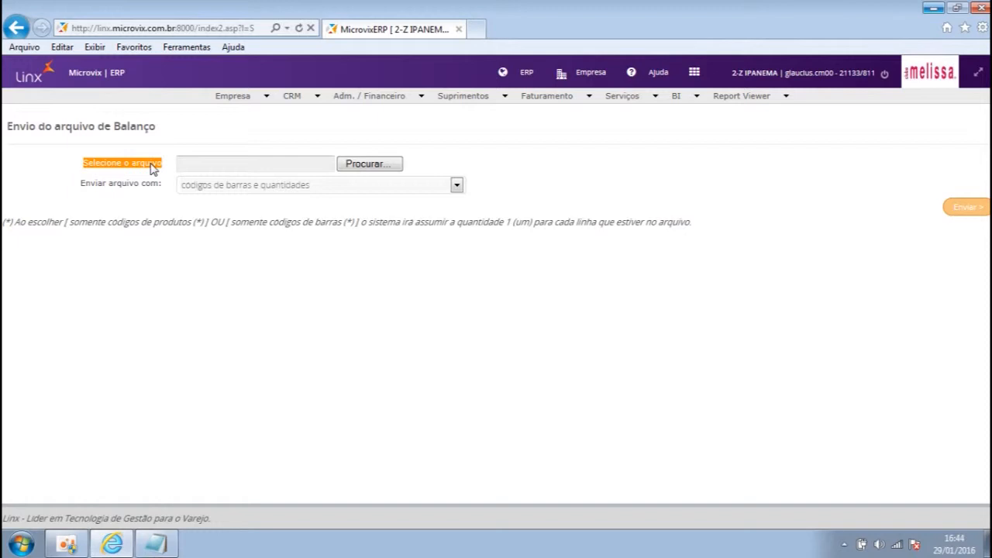
{"action": "left_click", "coordinate": [348, 169]}
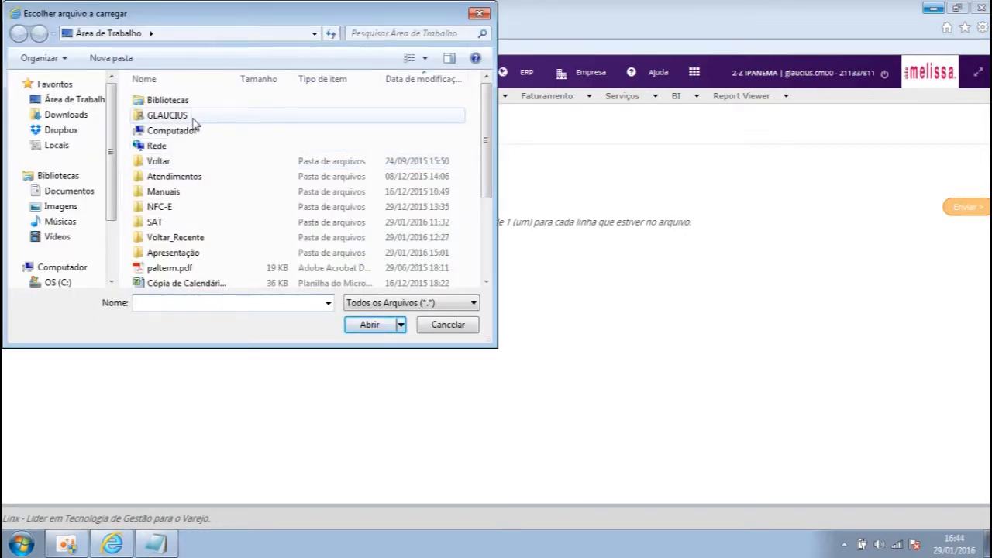
{"action": "double_click", "coordinate": [193, 118]}
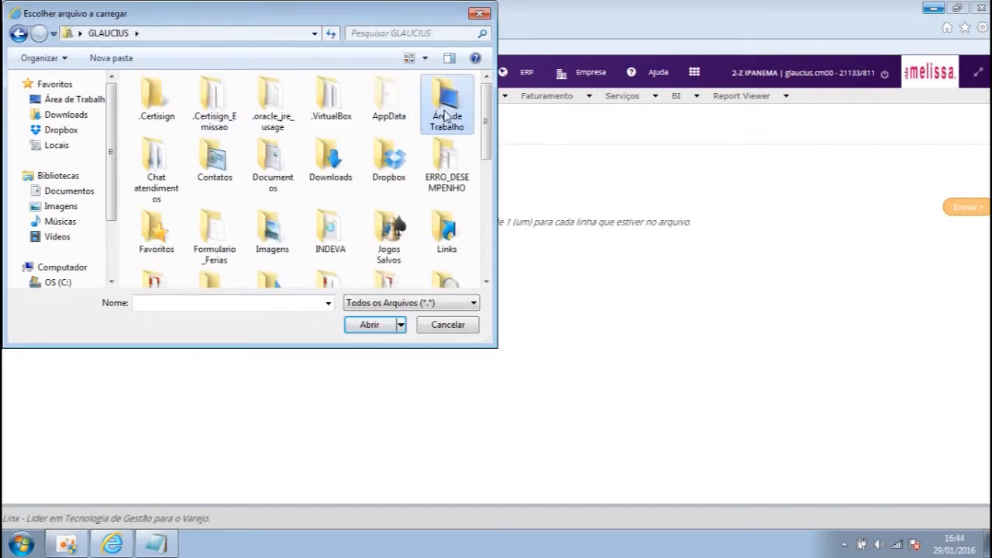
{"action": "double_click", "coordinate": [435, 116]}
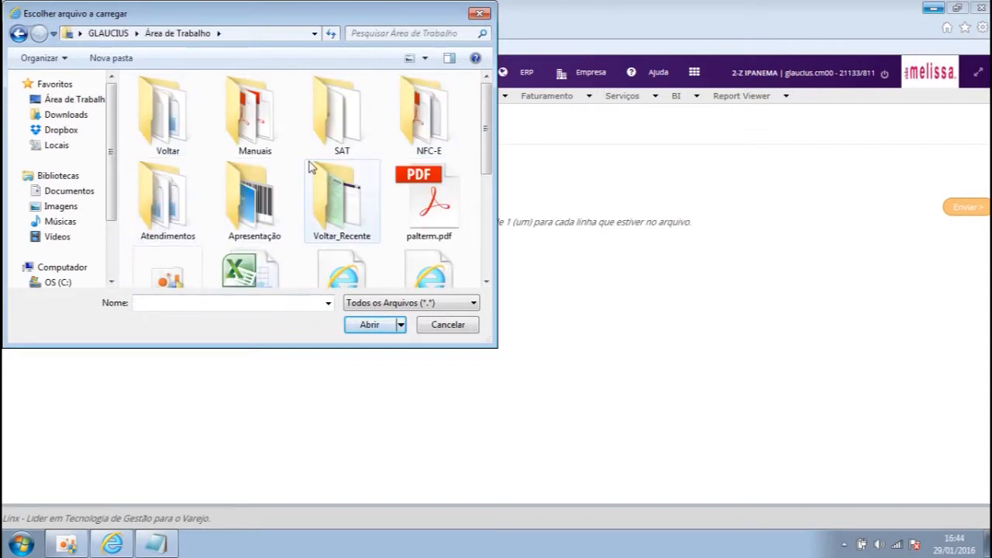
{"action": "scroll", "coordinate": [308, 172], "scroll_direction": "down", "scroll_amount": 2}
{"action": "scroll", "coordinate": [309, 175], "scroll_direction": "down", "scroll_amount": 2}
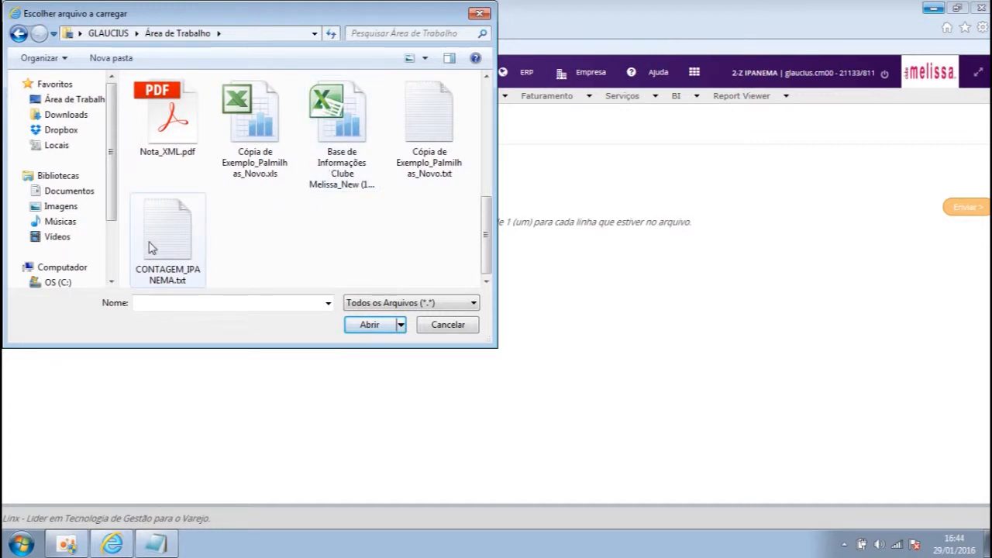
{"action": "left_click", "coordinate": [187, 250]}
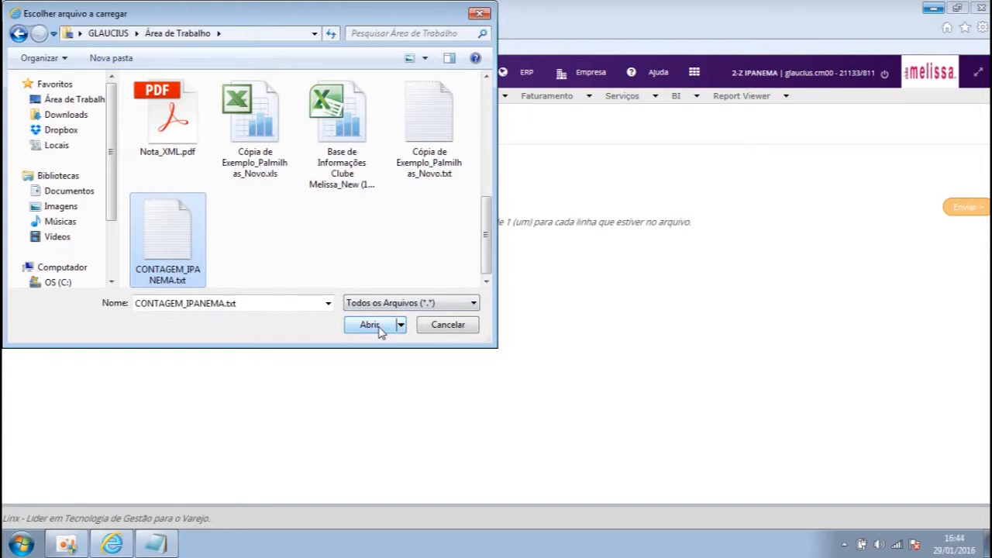
{"action": "double_click", "coordinate": [179, 256]}
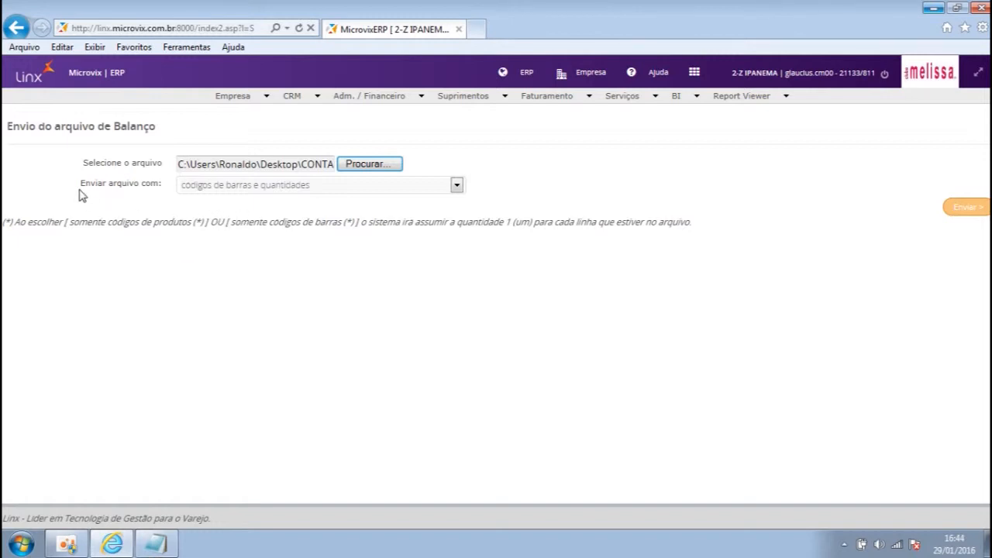
- Send the file with barcodes and quantities, and open the balance processing form for it
{"action": "left_click_drag", "start_coordinate": [80, 192], "coordinate": [133, 194]}
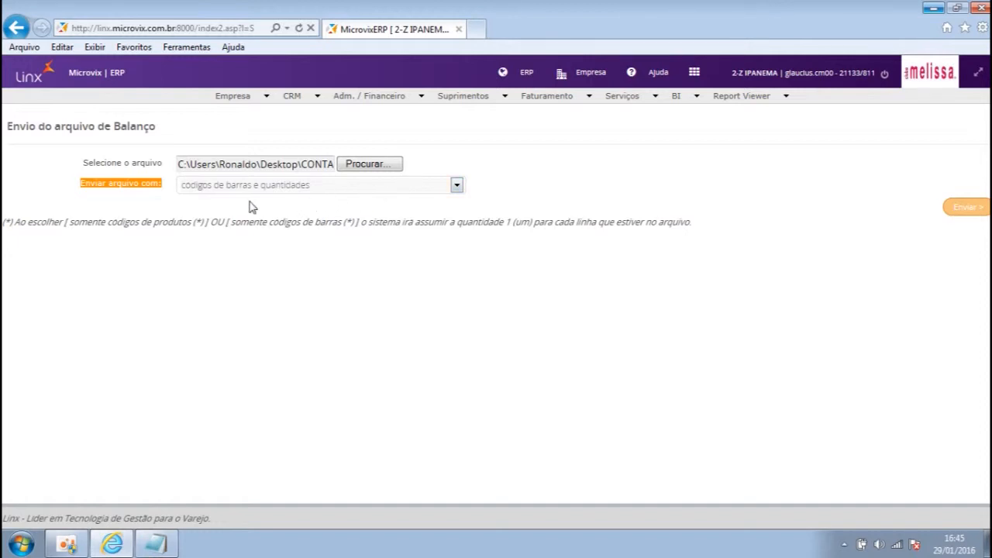
{"action": "left_click", "coordinate": [967, 209]}
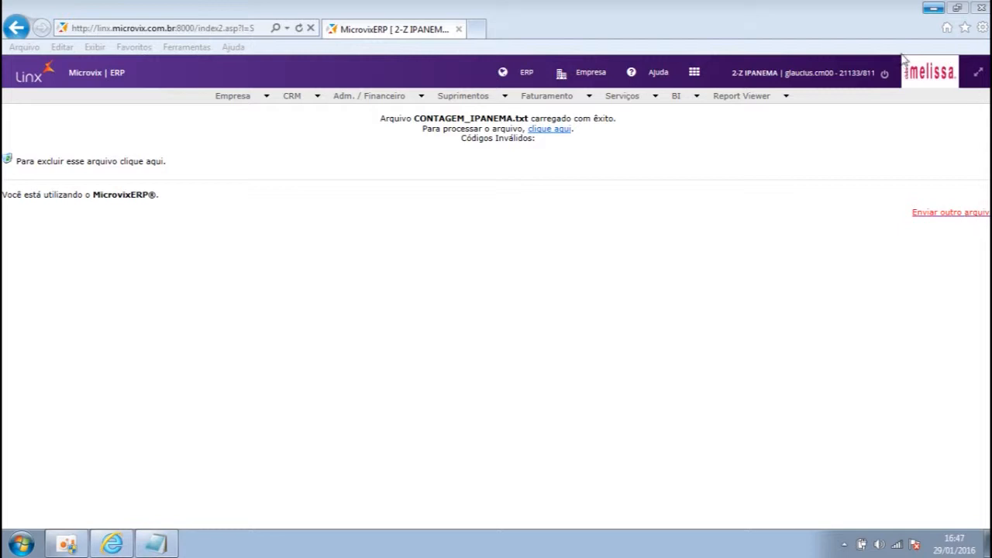
{"action": "left_click", "coordinate": [549, 129]}
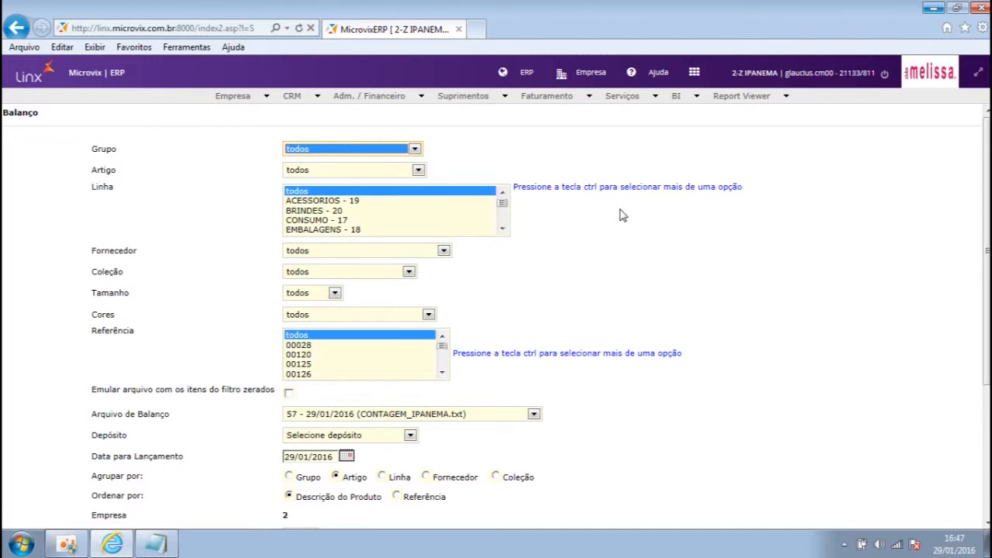
- Check the selected balance file and set the balance's depósito to Deposito Loja (1)
{"action": "scroll", "coordinate": [620, 219], "scroll_direction": "down", "scroll_amount": 2}
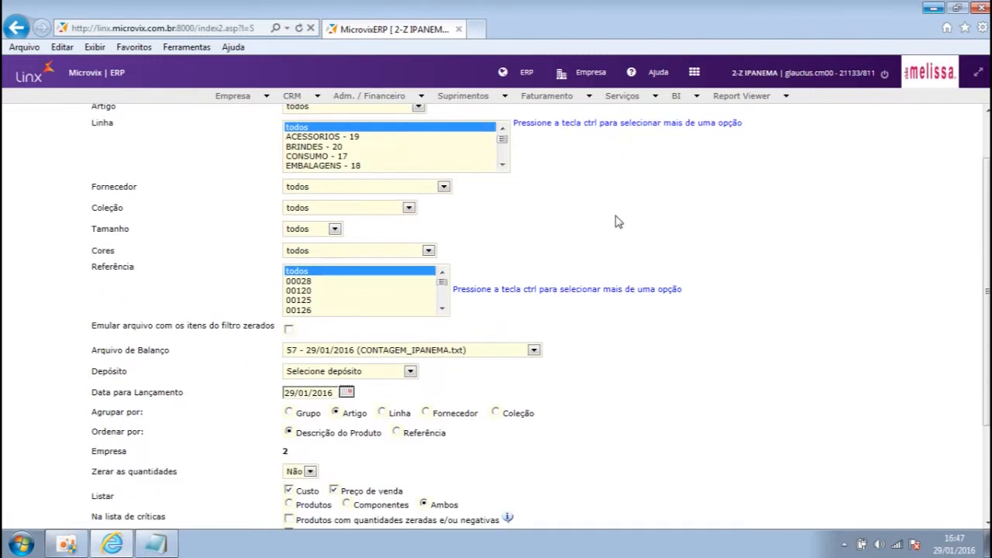
{"action": "scroll", "coordinate": [654, 217], "scroll_direction": "down", "scroll_amount": 2}
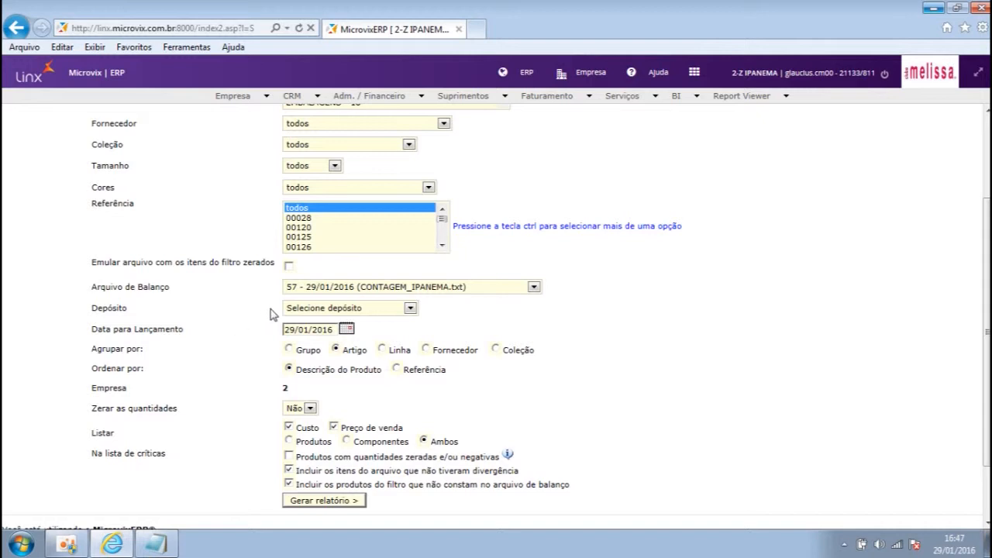
{"action": "left_click_drag", "start_coordinate": [87, 288], "coordinate": [174, 292]}
{"action": "left_click", "coordinate": [153, 290]}
{"action": "left_click_drag", "start_coordinate": [91, 287], "coordinate": [173, 292]}
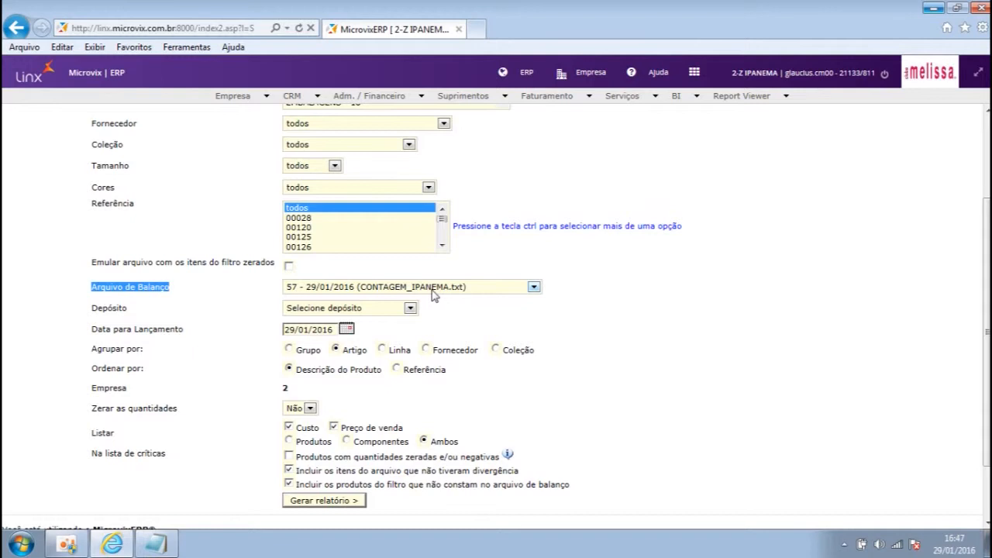
{"action": "left_click", "coordinate": [94, 308]}
{"action": "left_click_drag", "start_coordinate": [93, 308], "coordinate": [144, 314]}
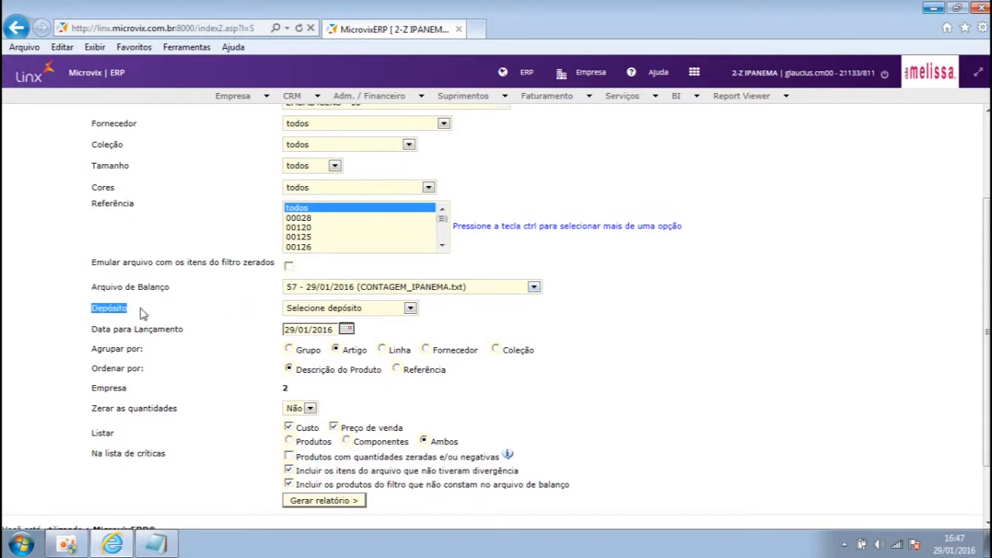
{"action": "left_click", "coordinate": [411, 309]}
{"action": "left_click", "coordinate": [411, 308]}
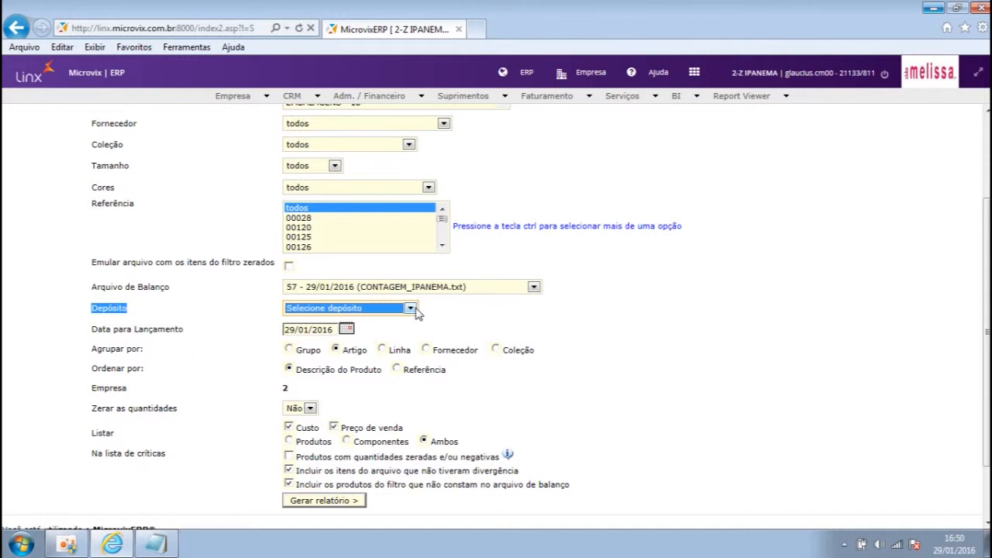
{"action": "left_click", "coordinate": [410, 309]}
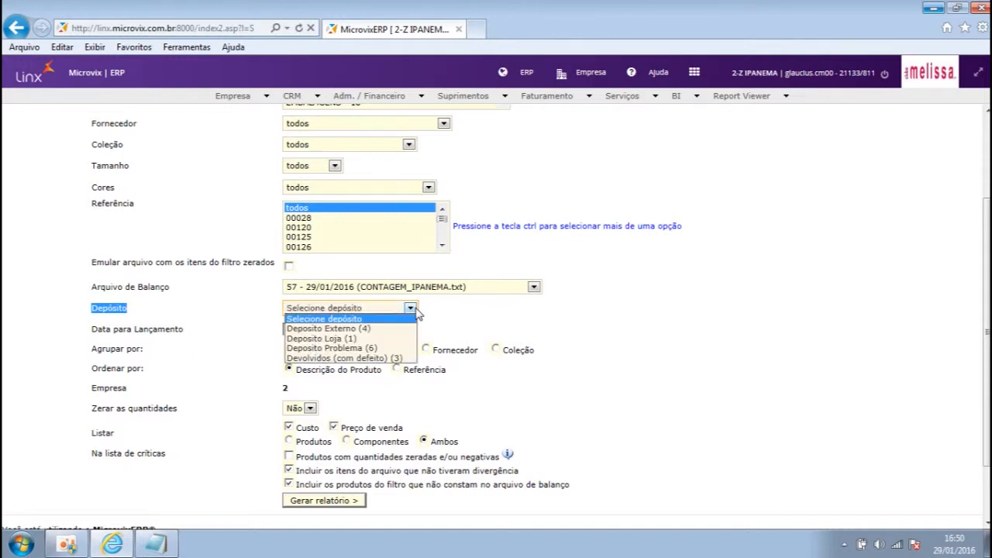
{"action": "left_click", "coordinate": [370, 338]}
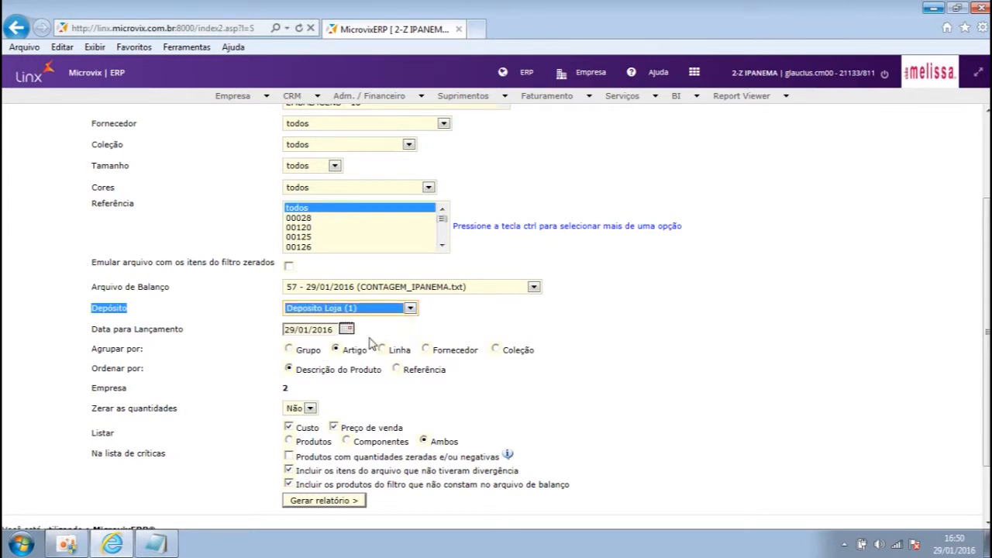
- Set the balance's posting date (Data para Lançamento) to 28/01/2016
{"action": "left_click_drag", "start_coordinate": [87, 334], "coordinate": [194, 334]}
{"action": "left_click", "coordinate": [194, 335]}
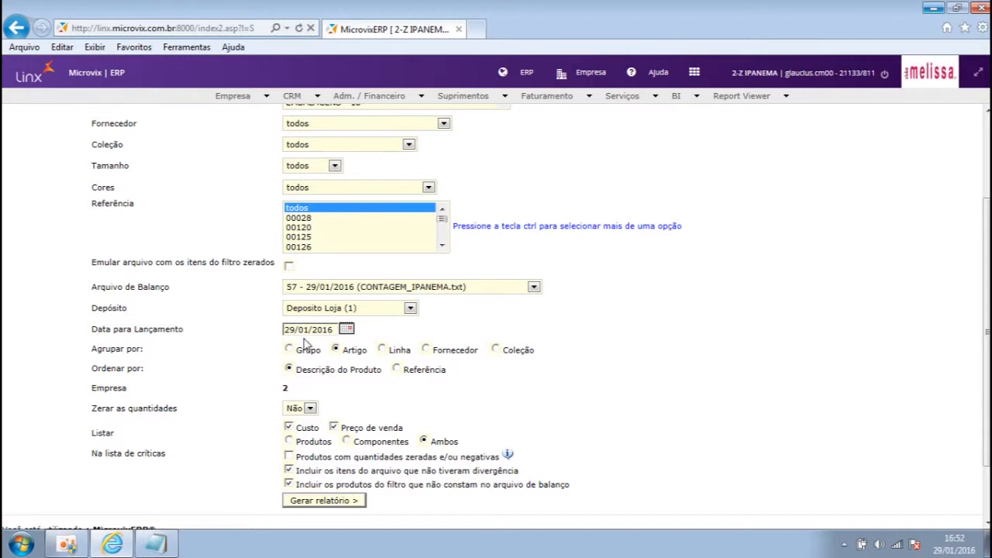
{"action": "left_click", "coordinate": [355, 333]}
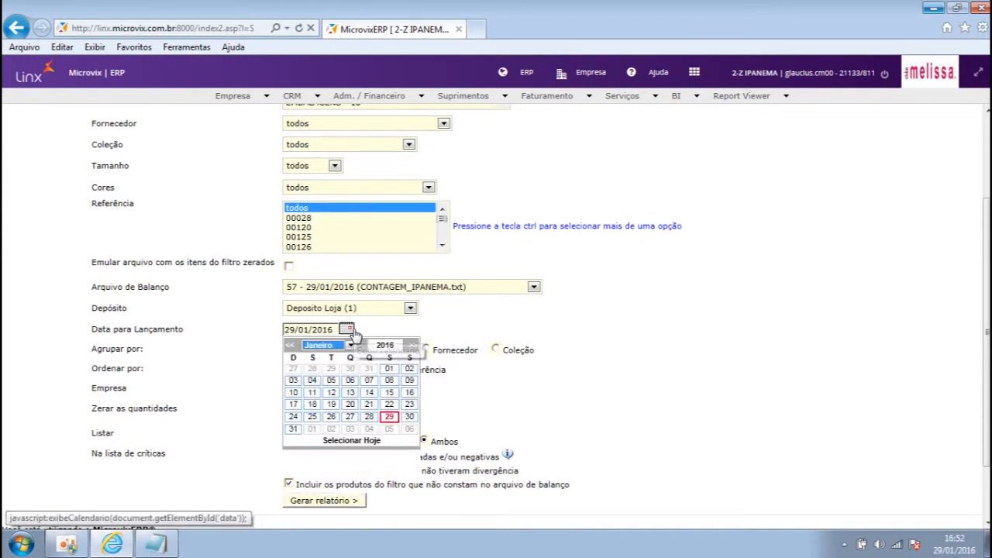
{"action": "left_click", "coordinate": [370, 419]}
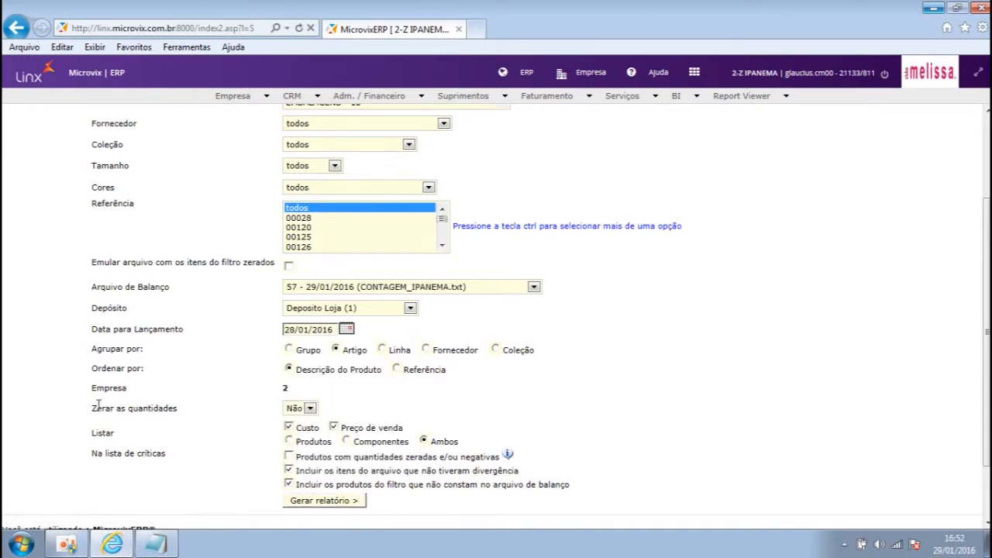
- Set the option for zeroing quantities (Zerar as quantidades) to Sim
{"action": "left_click_drag", "start_coordinate": [91, 408], "coordinate": [198, 415]}
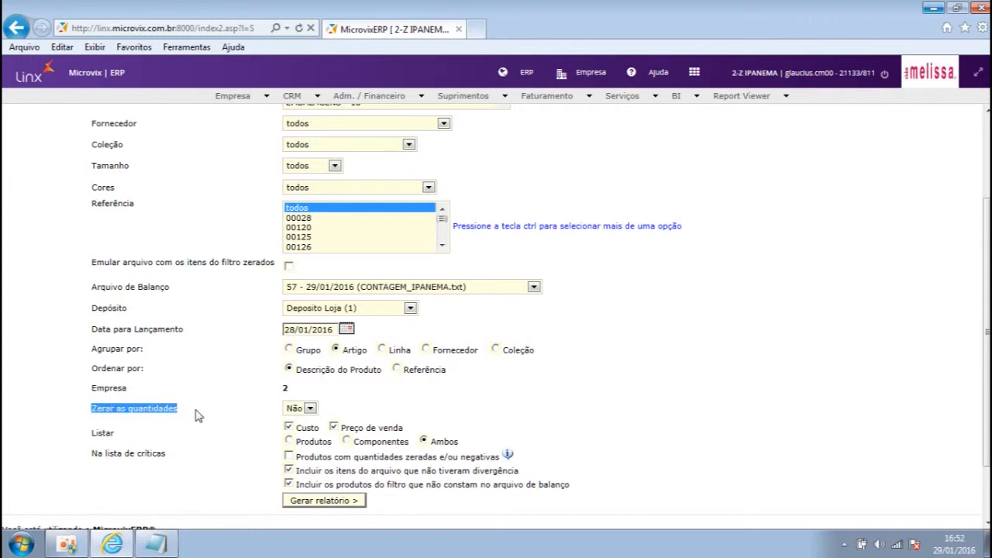
{"action": "left_click", "coordinate": [309, 410]}
{"action": "left_click", "coordinate": [309, 409]}
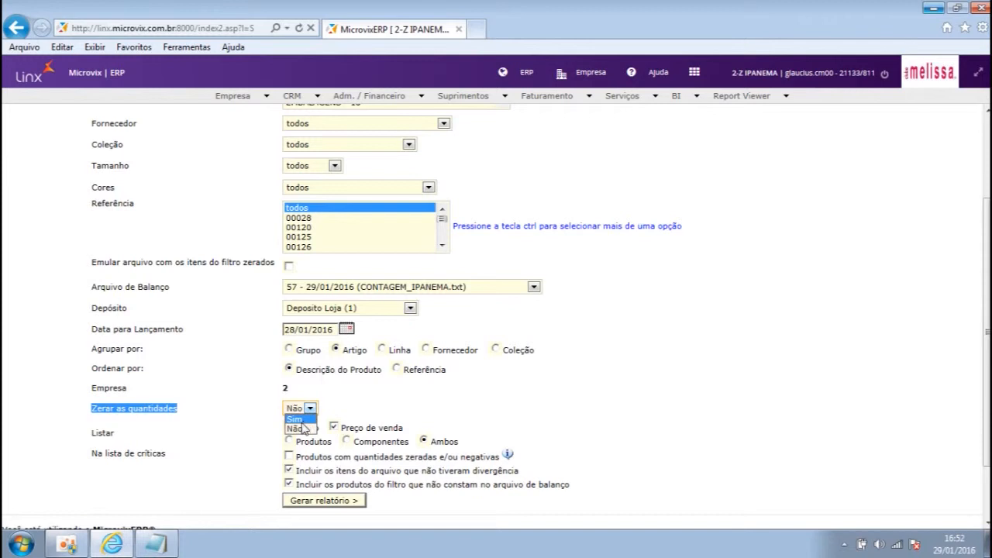
{"action": "left_click", "coordinate": [299, 420]}
{"action": "left_click", "coordinate": [336, 410]}
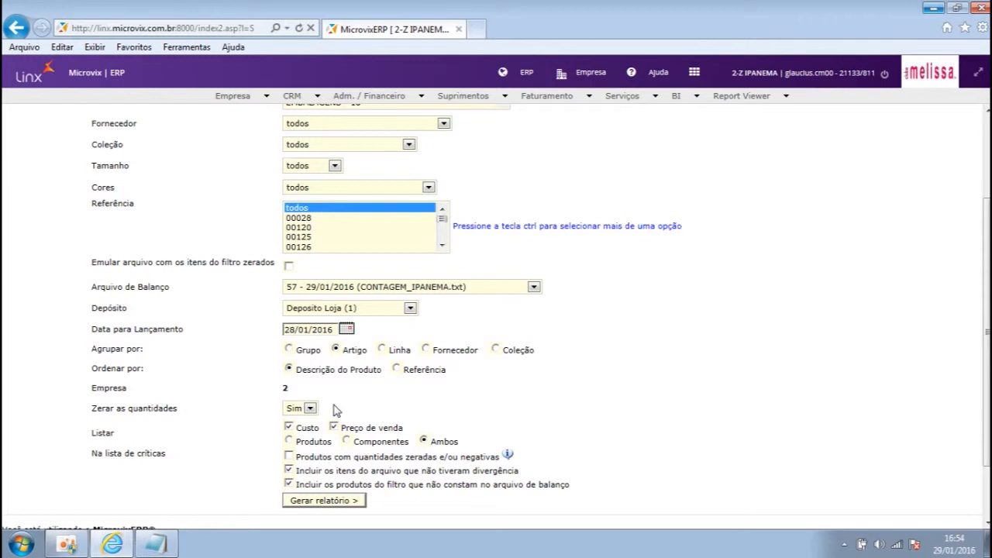
- Generate the balance report for all product filters, accepting a large result, and produce its Lista de Críticas
{"action": "left_click", "coordinate": [323, 502]}
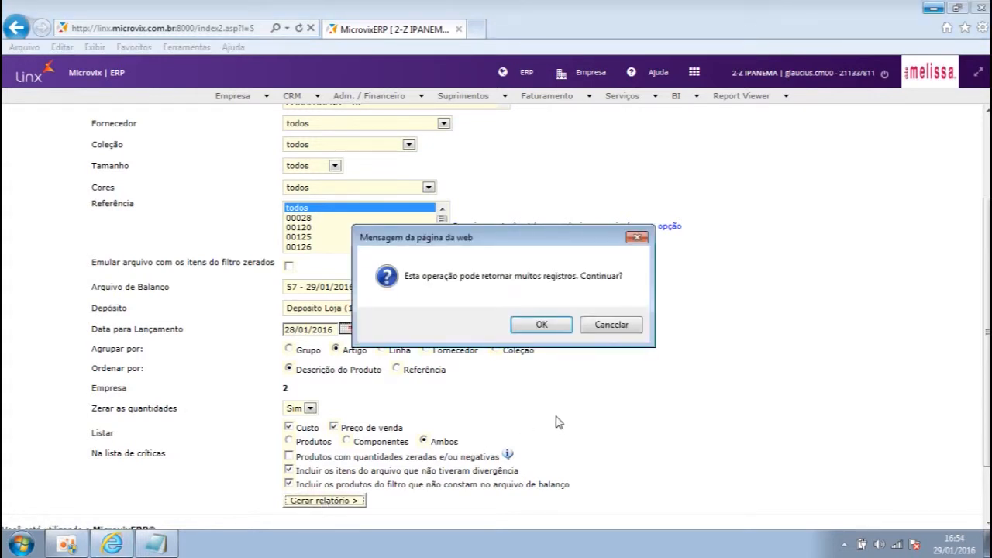
{"action": "left_click", "coordinate": [539, 325]}
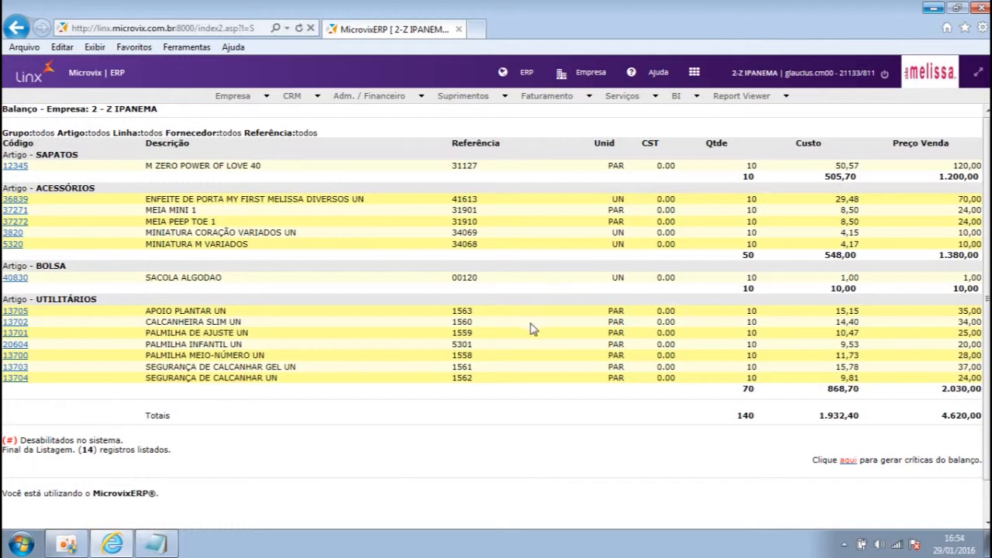
{"action": "left_click", "coordinate": [849, 462]}
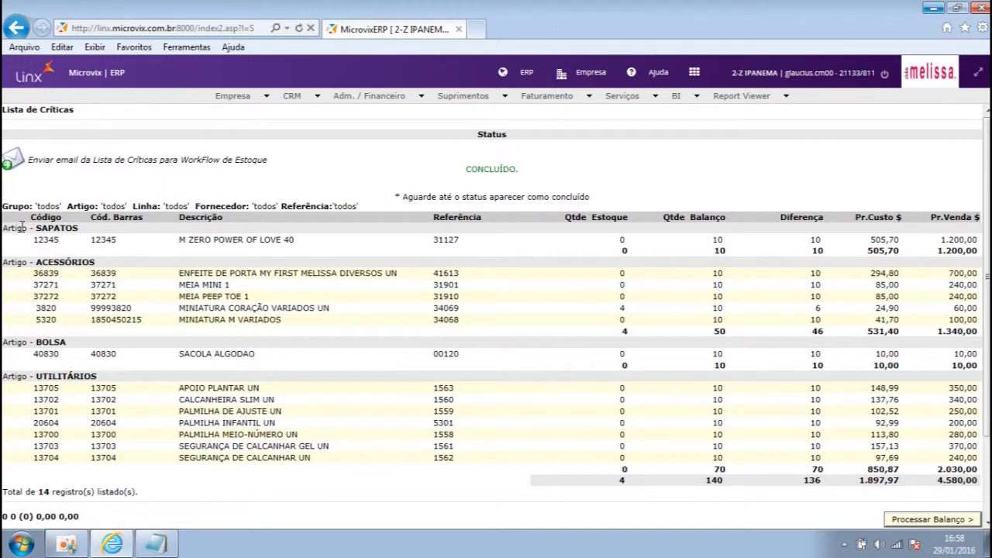
- Examine the SAPATOS item's code, barcode, description, reference, stock and balance quantities, difference and sale price in the Lista de Críticas
{"action": "left_click_drag", "start_coordinate": [35, 240], "coordinate": [66, 242]}
{"action": "left_click_drag", "start_coordinate": [89, 240], "coordinate": [117, 242]}
{"action": "left_click_drag", "start_coordinate": [177, 240], "coordinate": [295, 245]}
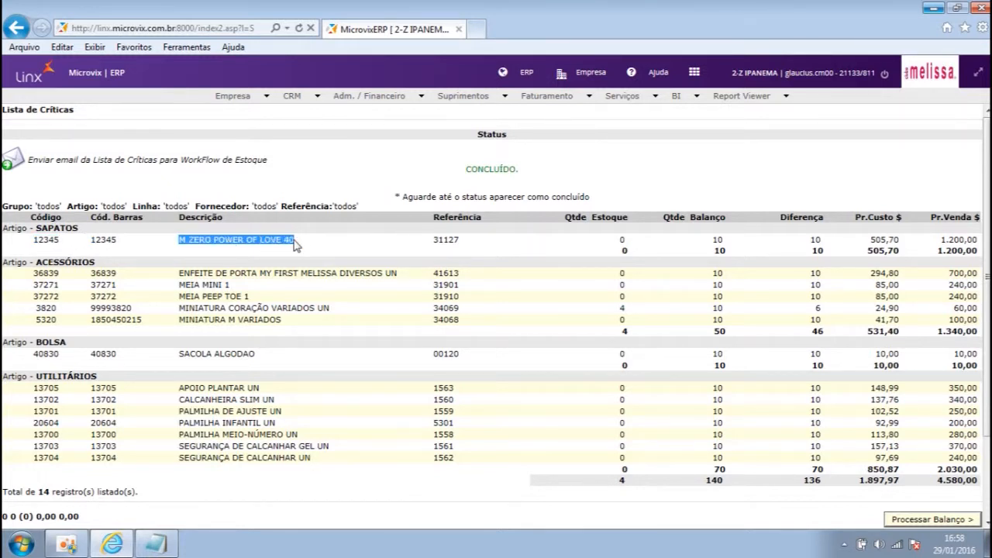
{"action": "left_click_drag", "start_coordinate": [432, 241], "coordinate": [465, 244]}
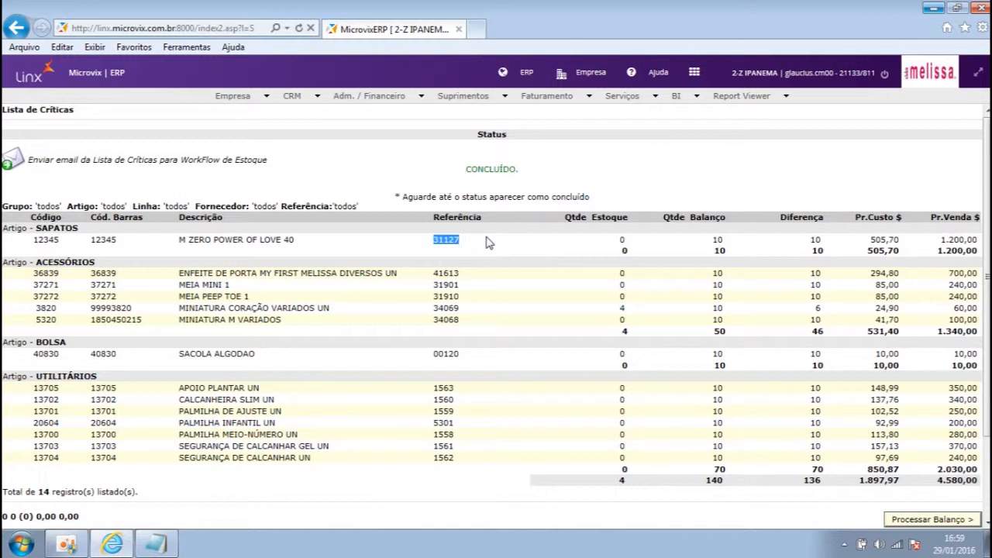
{"action": "double_click", "coordinate": [620, 240]}
{"action": "double_click", "coordinate": [715, 240]}
{"action": "left_click", "coordinate": [813, 239]}
{"action": "left_click", "coordinate": [942, 239]}
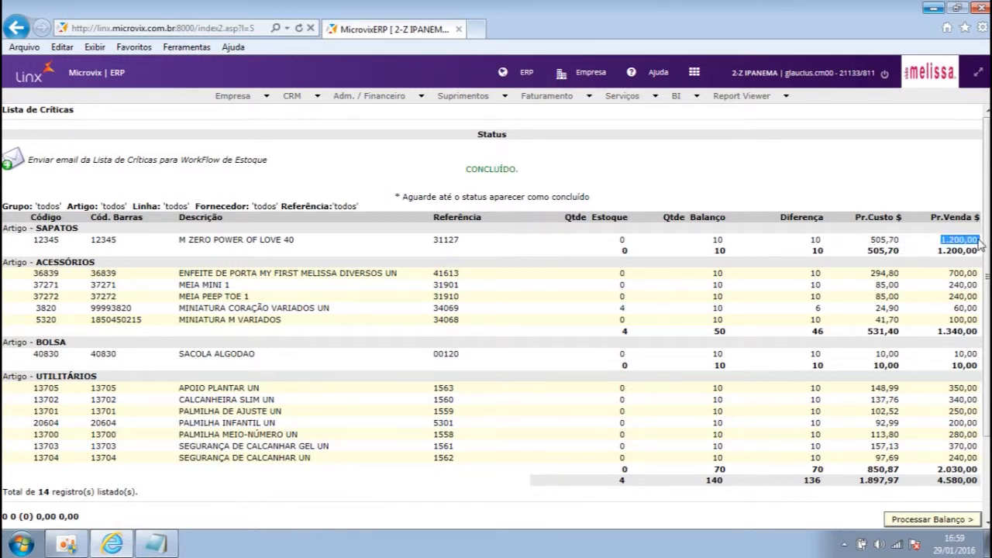
- Compare the SAPATOS item's stock quantity with its balance quantity and check the difference
{"action": "left_click", "coordinate": [621, 240]}
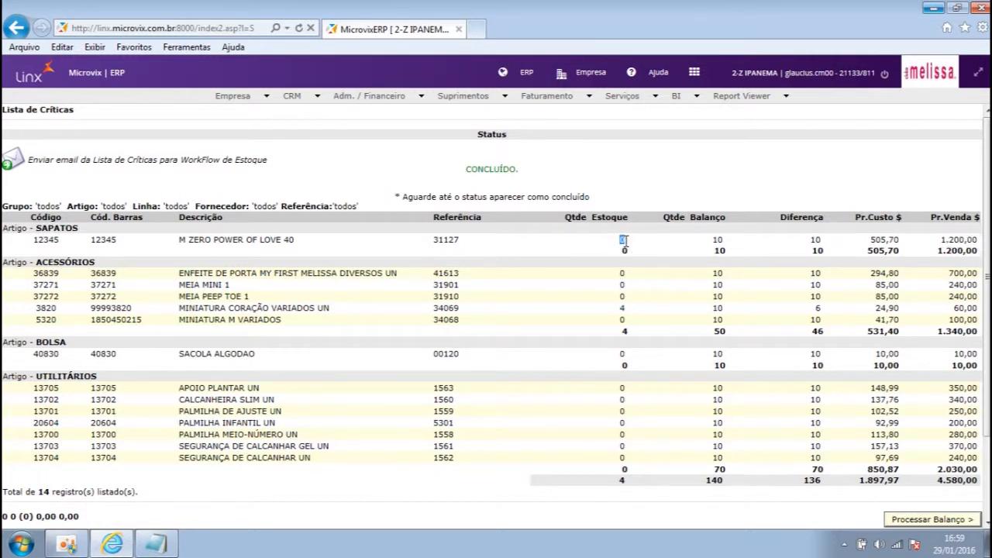
{"action": "left_click", "coordinate": [725, 241]}
{"action": "double_click", "coordinate": [814, 241]}
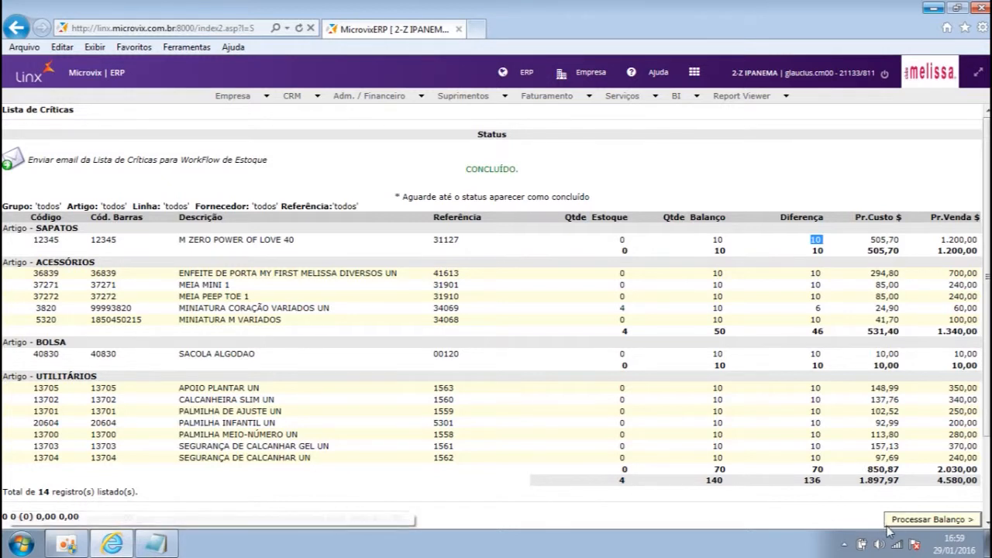
- Process the stock balance from the Lista de Críticas and wait for its final status
{"action": "left_click", "coordinate": [927, 521]}
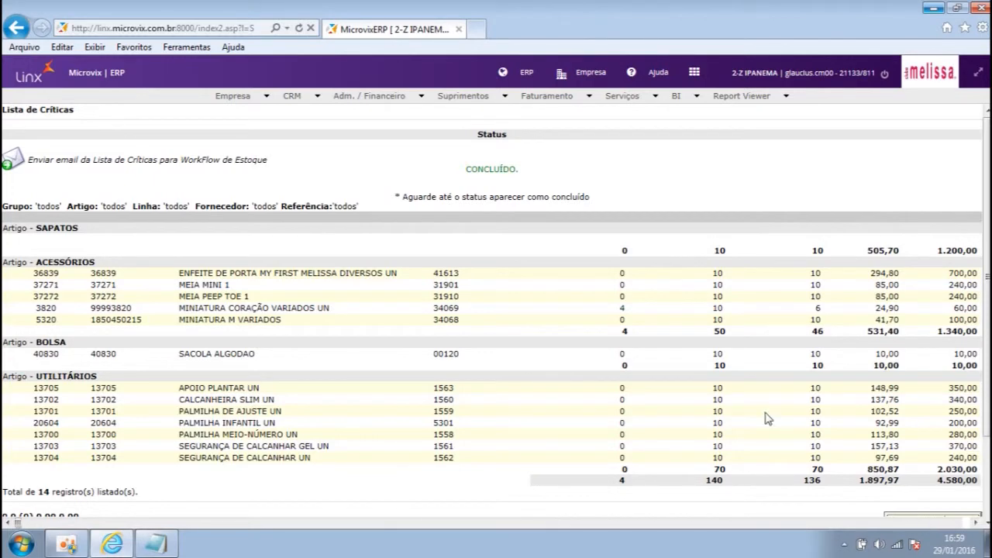
{"action": "scroll", "coordinate": [770, 418], "scroll_direction": "down", "scroll_amount": 3}
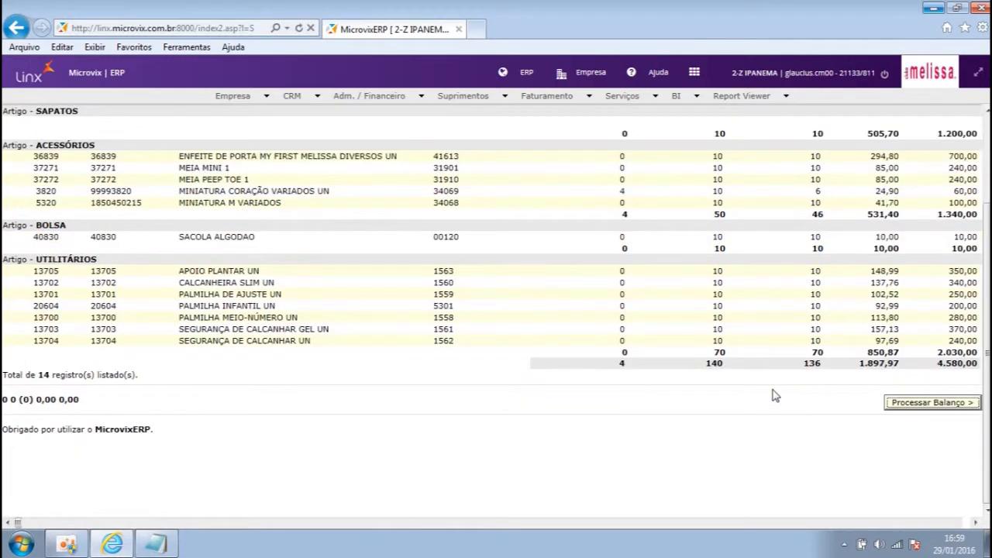
{"action": "left_click", "coordinate": [899, 413]}
{"action": "left_click", "coordinate": [938, 402]}
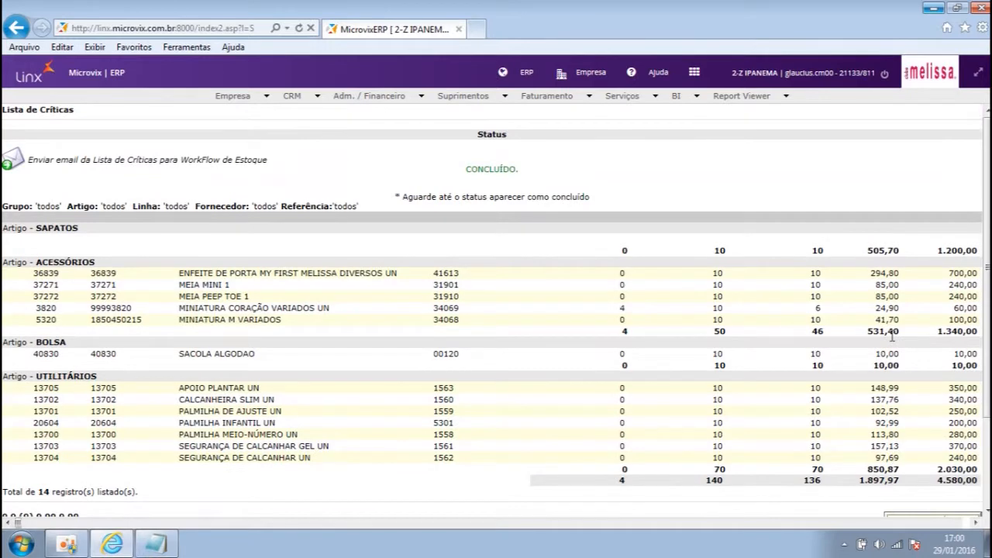
{"action": "scroll", "coordinate": [821, 295], "scroll_direction": "down", "scroll_amount": 3}
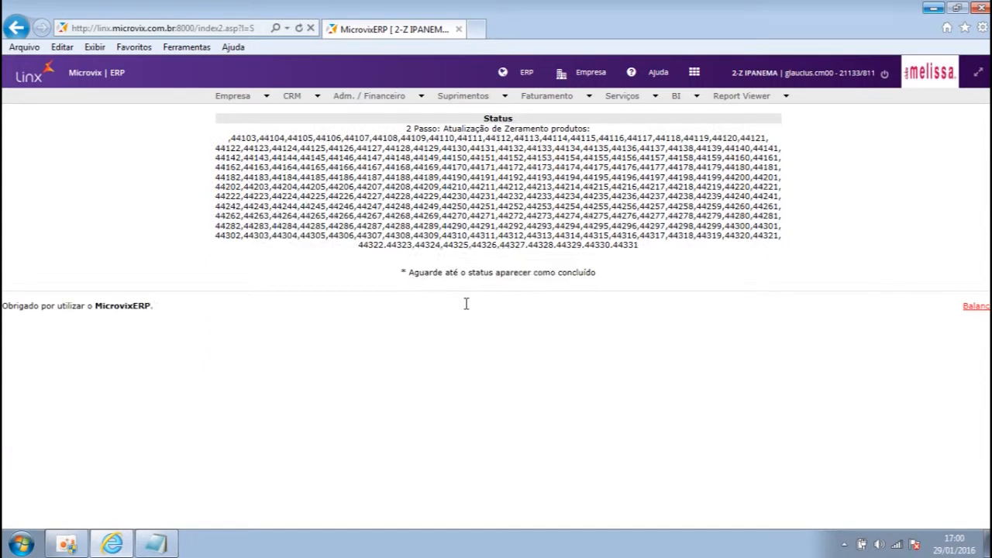
{"action": "left_click_drag", "start_coordinate": [473, 135], "coordinate": [535, 141]}
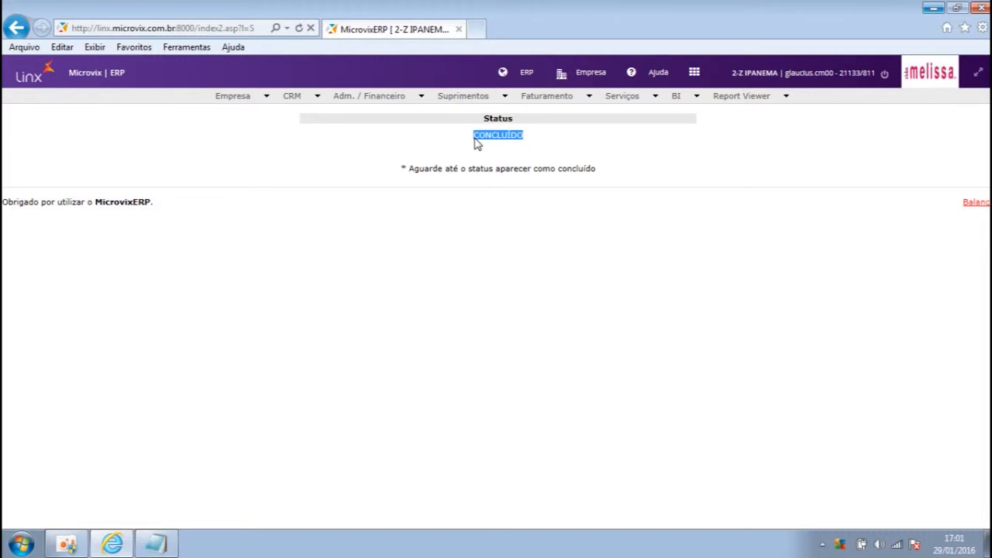
- Open the stock balance query (Consultar balanço) and list the processed balances for 29/01/2016
{"action": "left_click", "coordinate": [471, 96]}
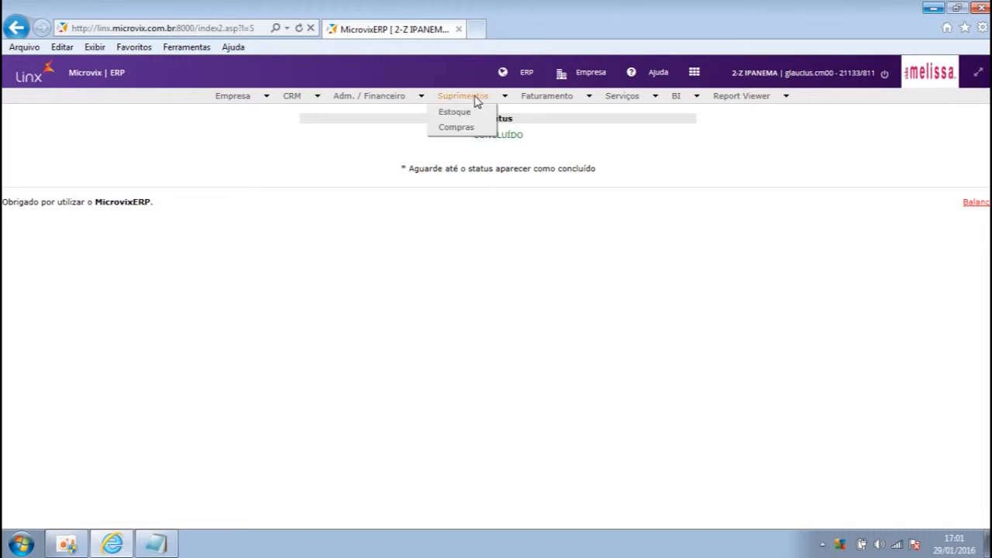
{"action": "mouse_move", "coordinate": [477, 114]}
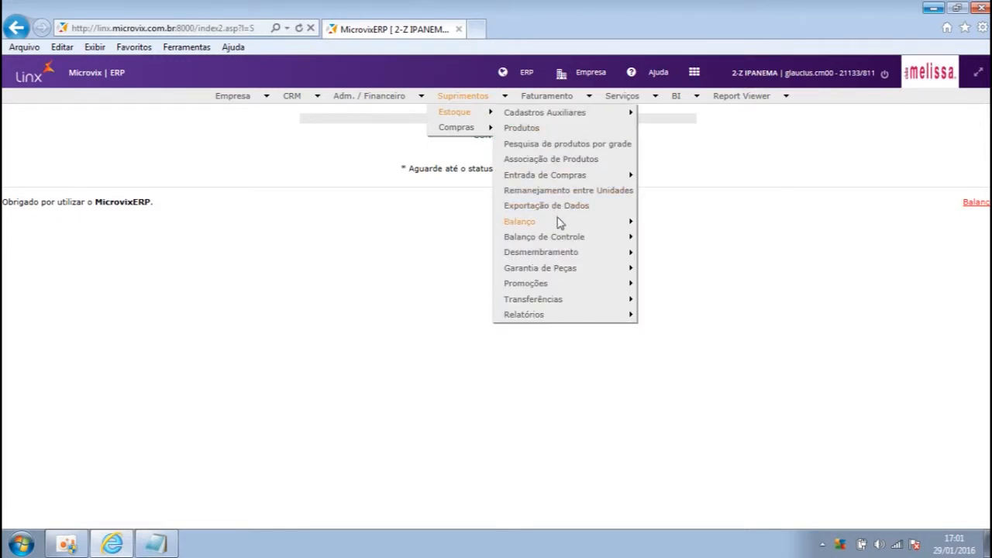
{"action": "mouse_move", "coordinate": [556, 221]}
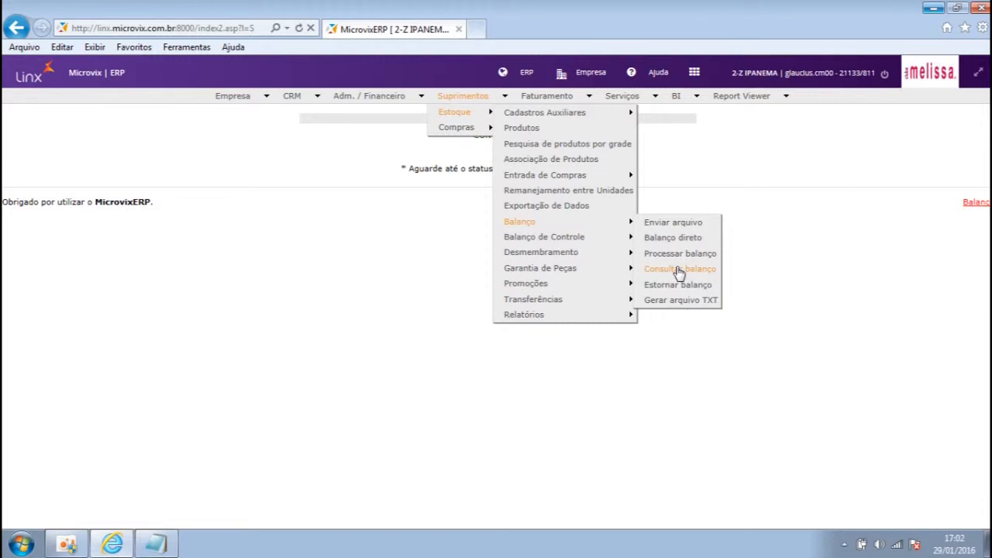
{"action": "left_click", "coordinate": [679, 270]}
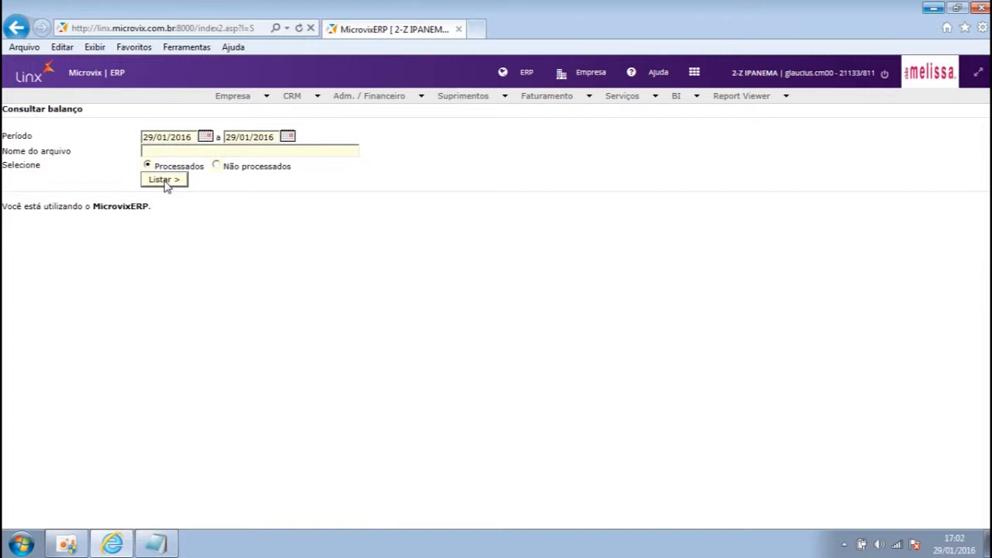
{"action": "left_click", "coordinate": [165, 183]}
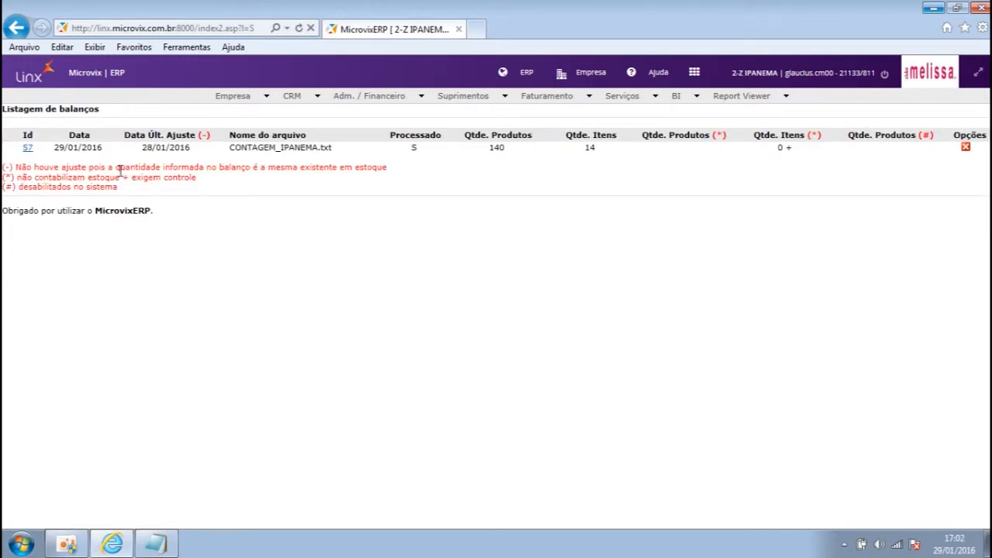
- Examine the listed balance's Id, date, last adjustment date, file name, processed flag, and product and item quantities
{"action": "double_click", "coordinate": [29, 149]}
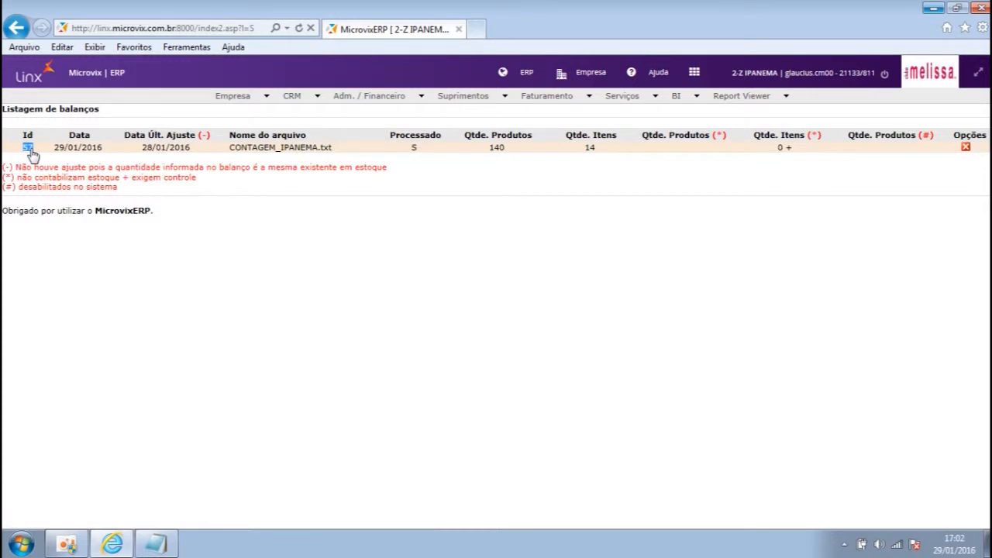
{"action": "left_click_drag", "start_coordinate": [52, 149], "coordinate": [103, 155]}
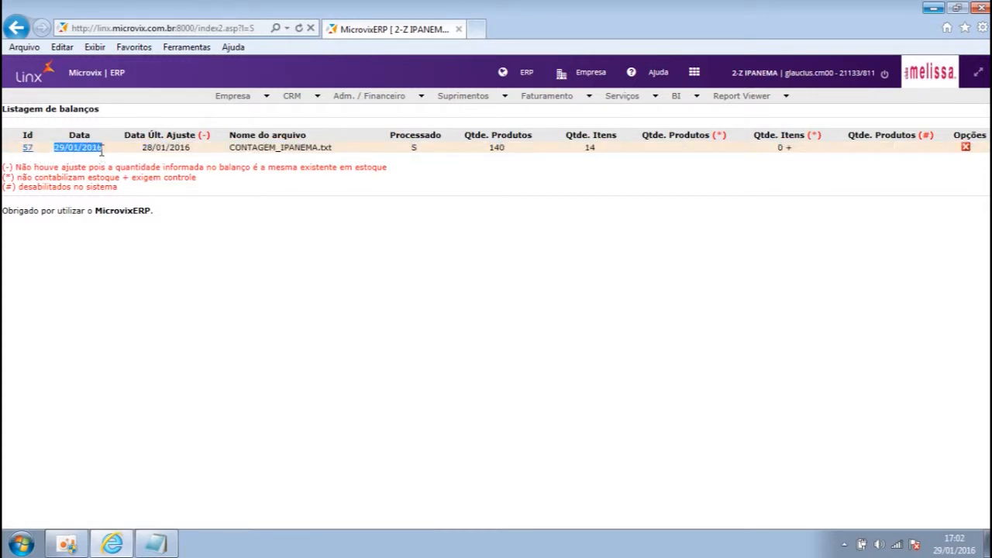
{"action": "mouse_move", "coordinate": [128, 155]}
{"action": "left_mouse_down"}
{"action": "mouse_move", "coordinate": [181, 150]}
{"action": "mouse_move", "coordinate": [145, 155]}
{"action": "left_mouse_up"}
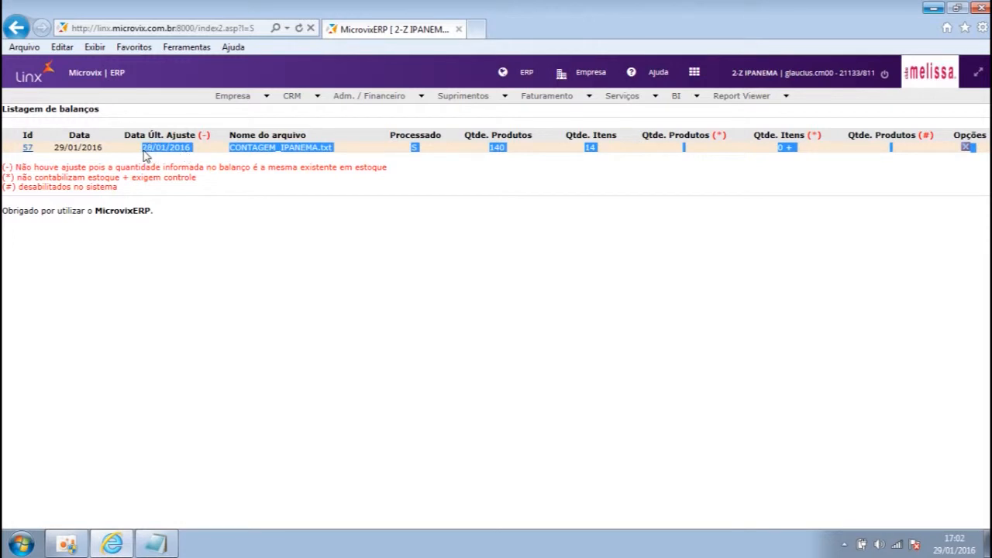
{"action": "left_click_drag", "start_coordinate": [145, 153], "coordinate": [219, 158]}
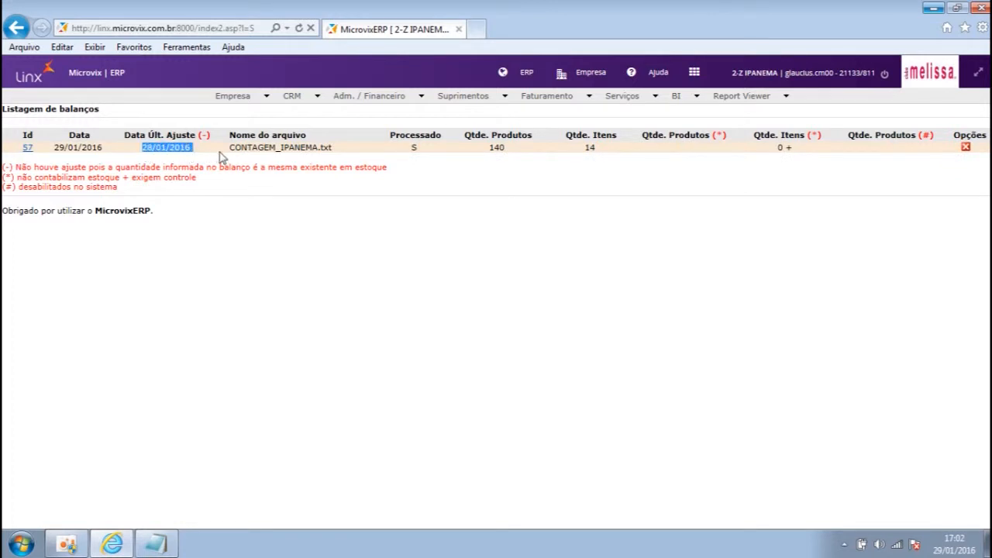
{"action": "left_click", "coordinate": [230, 157]}
{"action": "left_click_drag", "start_coordinate": [232, 149], "coordinate": [333, 154]}
{"action": "left_click", "coordinate": [406, 153]}
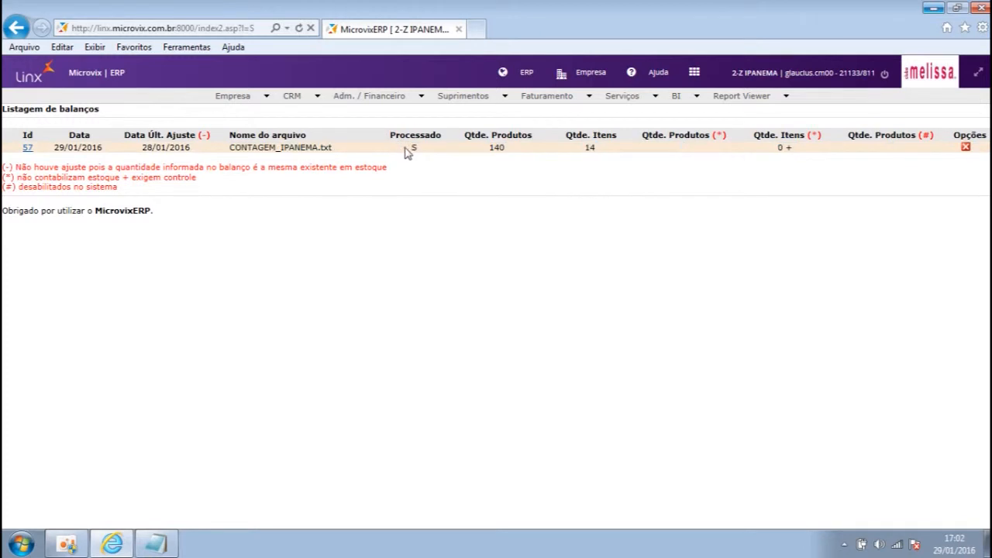
{"action": "left_click_drag", "start_coordinate": [421, 150], "coordinate": [514, 153]}
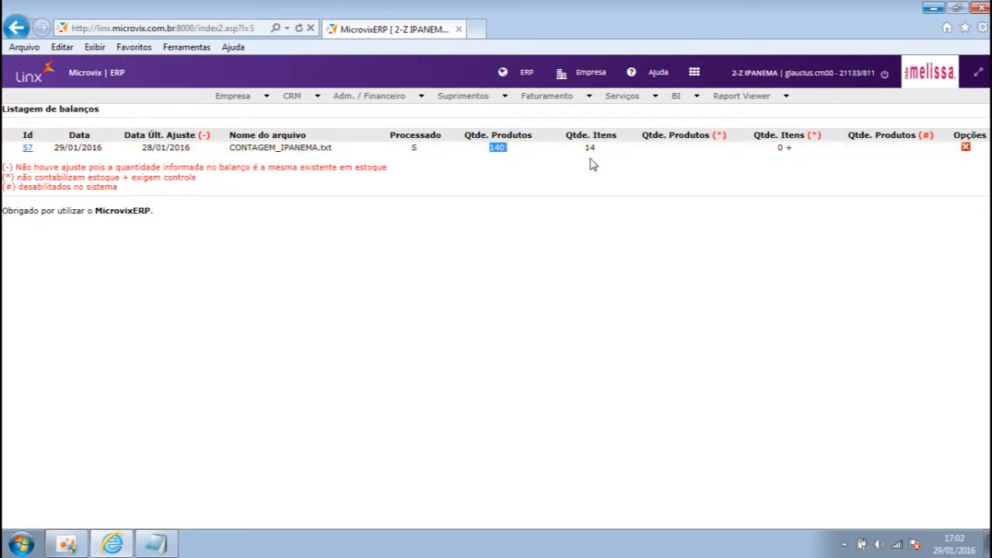
{"action": "left_click_drag", "start_coordinate": [584, 154], "coordinate": [597, 148]}
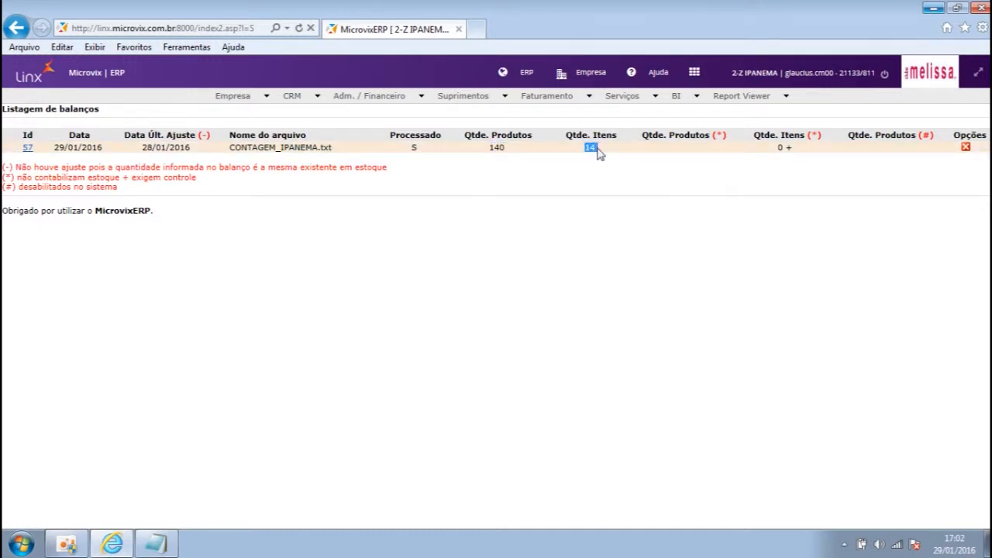
- Download the CONTAGEM_IPANEMA.txt balance's details spreadsheet using Save As, with the desktop (Área de Trabalho) as destination
{"action": "left_click", "coordinate": [29, 148]}
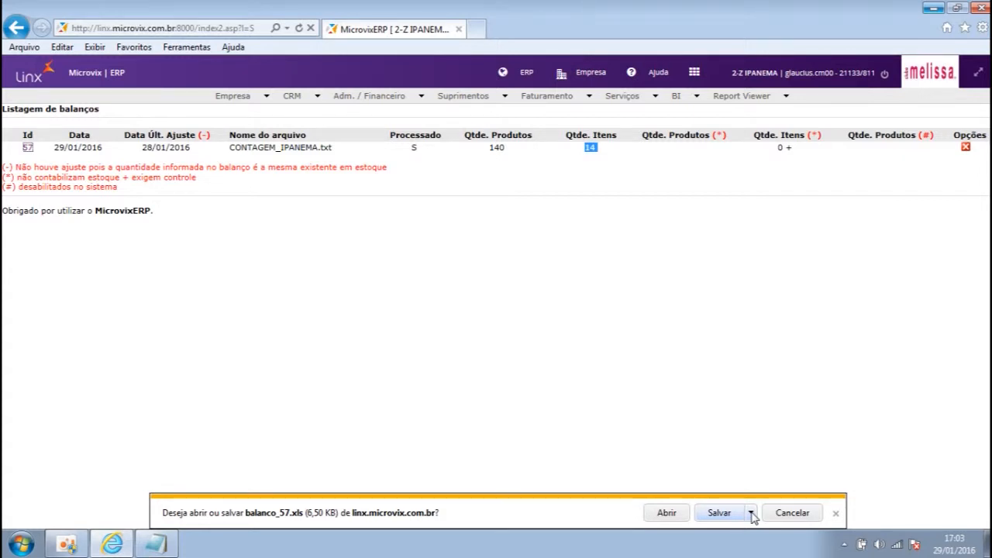
{"action": "left_click", "coordinate": [751, 513]}
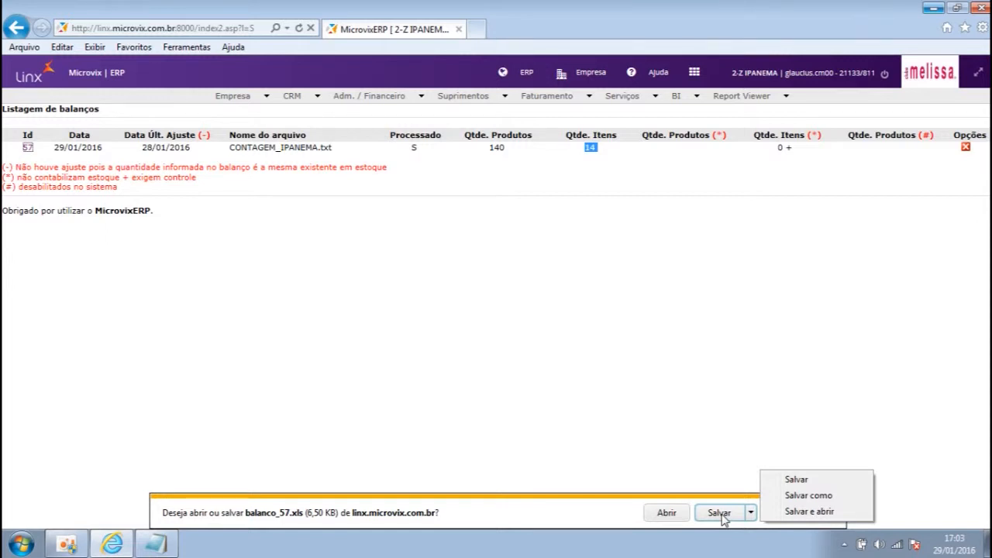
{"action": "left_click", "coordinate": [799, 500]}
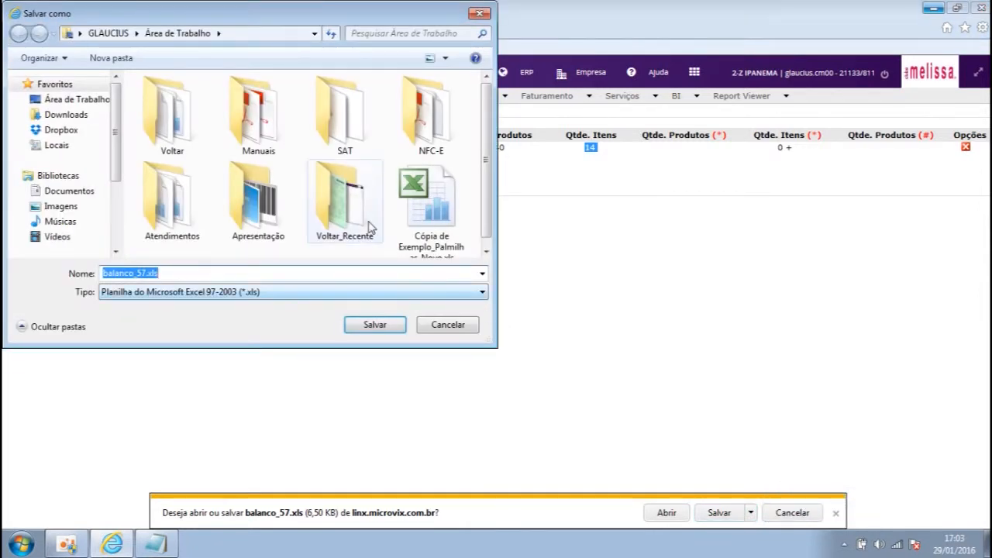
{"action": "left_click", "coordinate": [83, 101]}
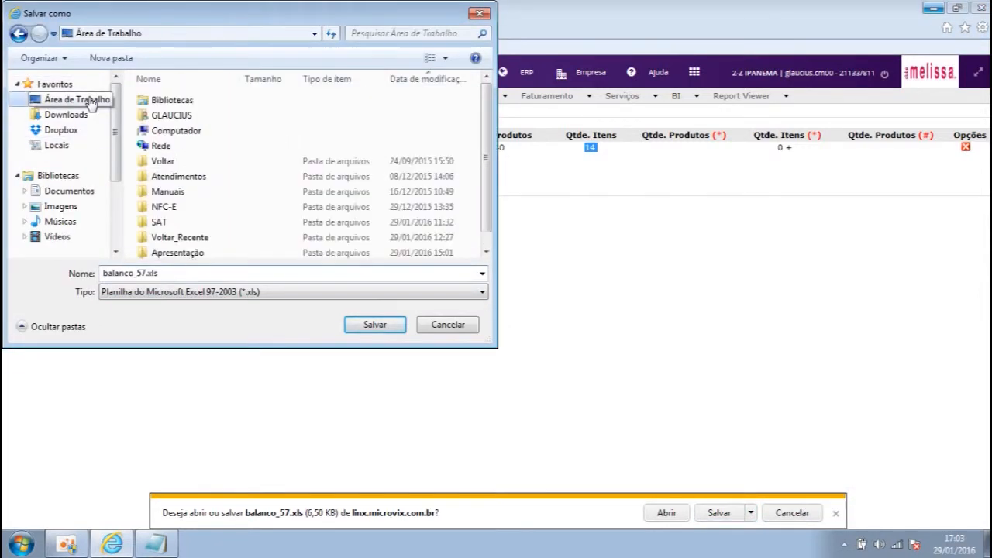
{"action": "double_click", "coordinate": [198, 118]}
{"action": "double_click", "coordinate": [444, 100]}
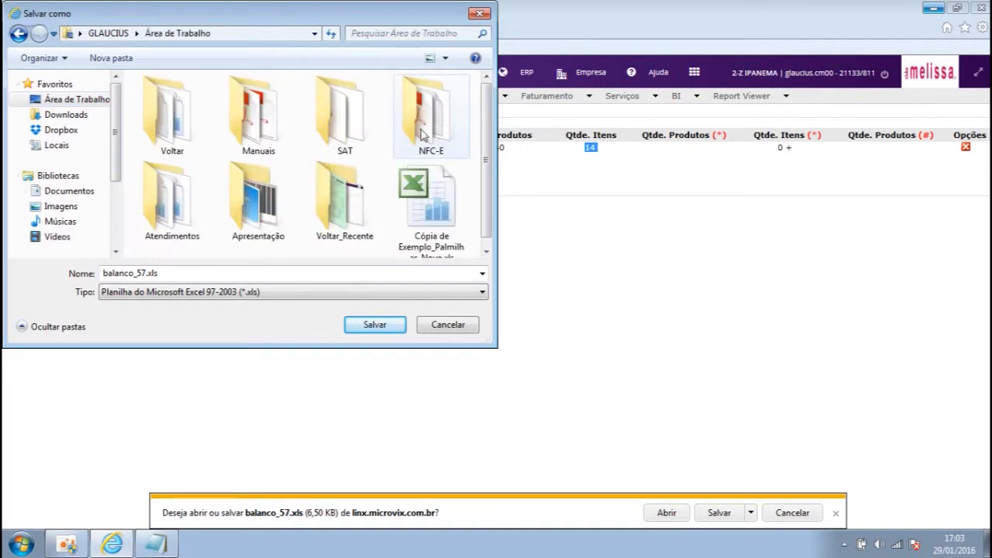
- Name the spreadsheet Contagem_Ipanema.xls and save it
{"action": "left_click", "coordinate": [145, 276]}
{"action": "left_click", "coordinate": [145, 275]}
{"action": "key", "text": "BackSpace"}
{"action": "key", "text": "BackSpace"}
{"action": "key", "text": "BackSpace"}
{"action": "key", "text": "BackSpace"}
{"action": "key", "text": "BackSpace"}
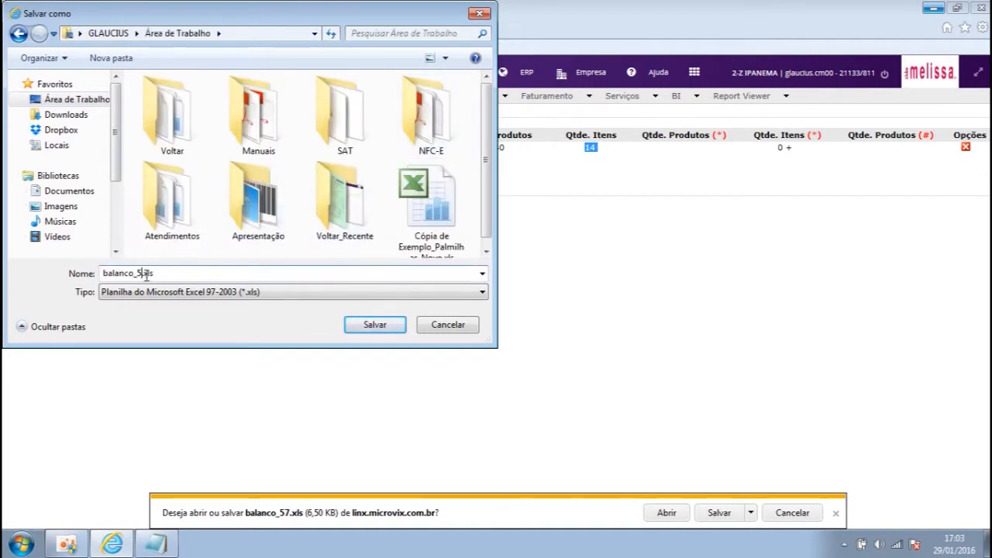
{"action": "key", "text": "BackSpace"}
{"action": "key", "text": "BackSpace"}
{"action": "key", "text": "BackSpace"}
{"action": "key", "text": "BackSpace"}
{"action": "key", "text": "BackSpace"}
{"action": "type", "text": "Con"}
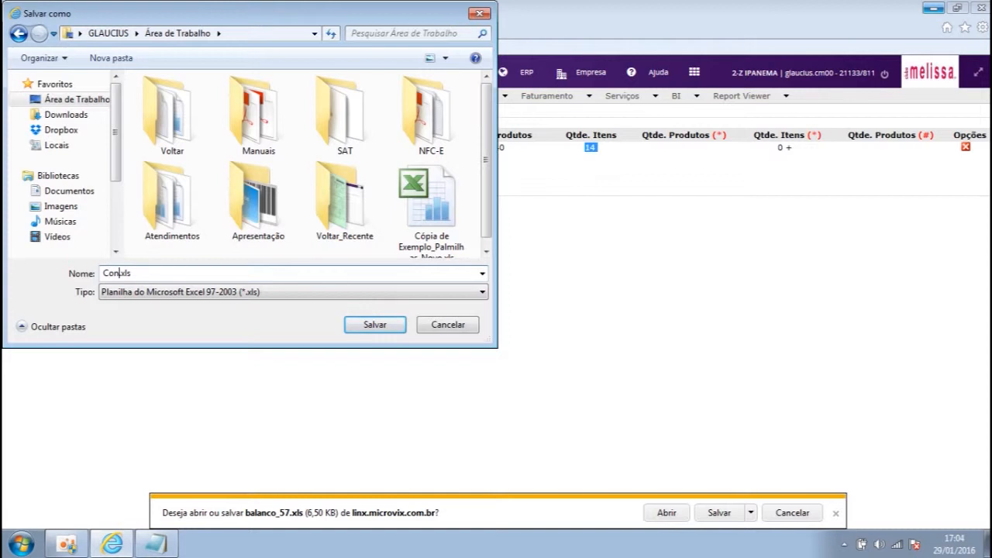
{"action": "type", "text": "tagem_Ipanema"}
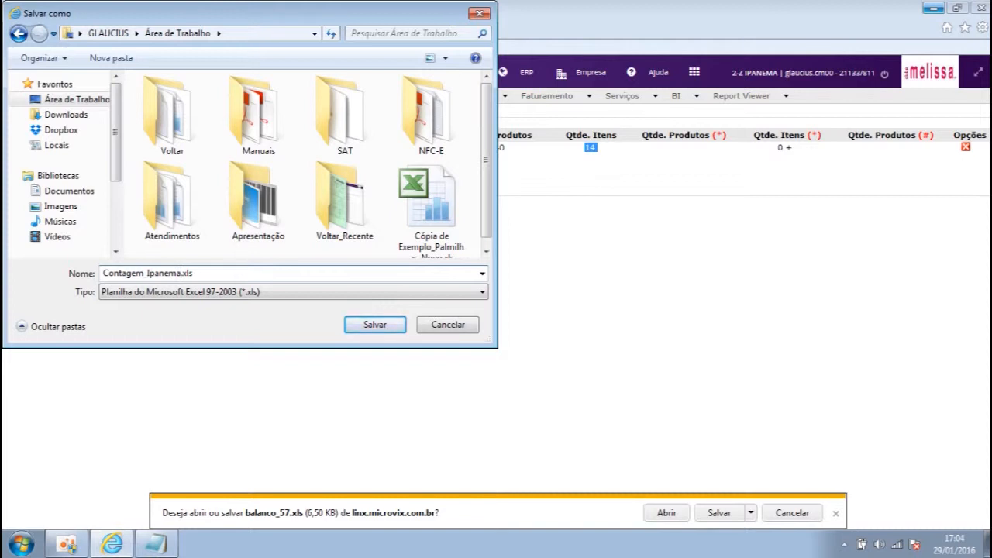
{"action": "left_click", "coordinate": [372, 329]}
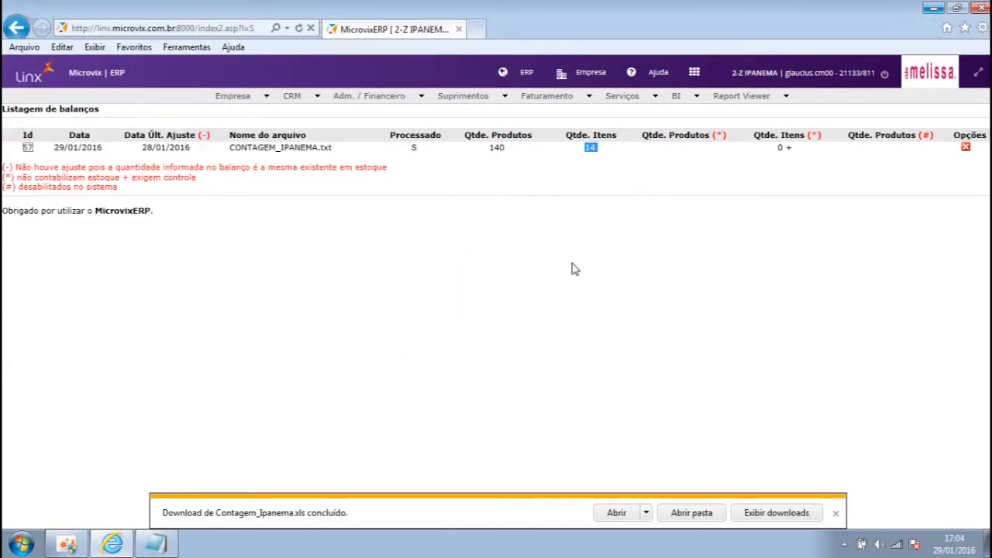
- Open Contagem_Ipanema.xls from the desktop in Excel, accepting the file format warning
{"action": "left_click", "coordinate": [931, 9]}
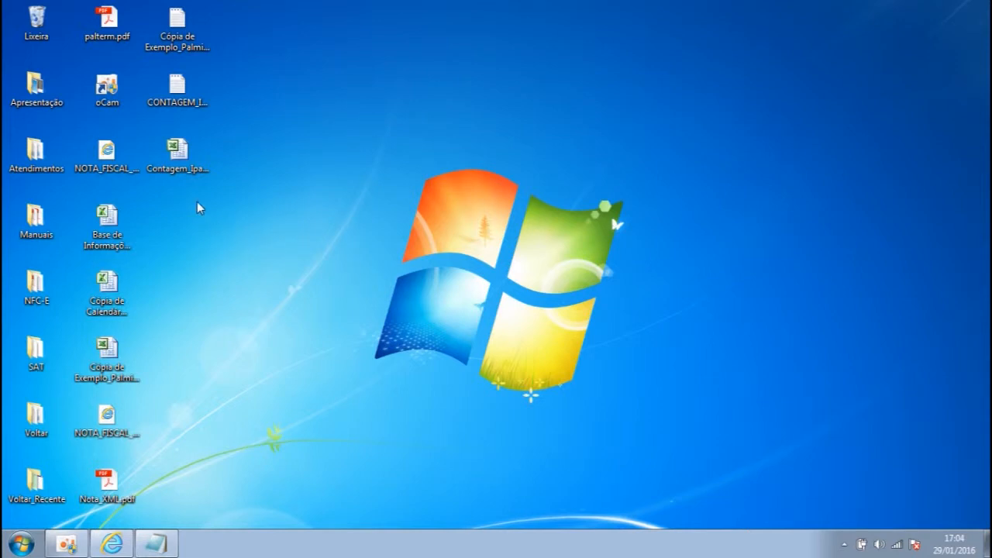
{"action": "left_click", "coordinate": [181, 158]}
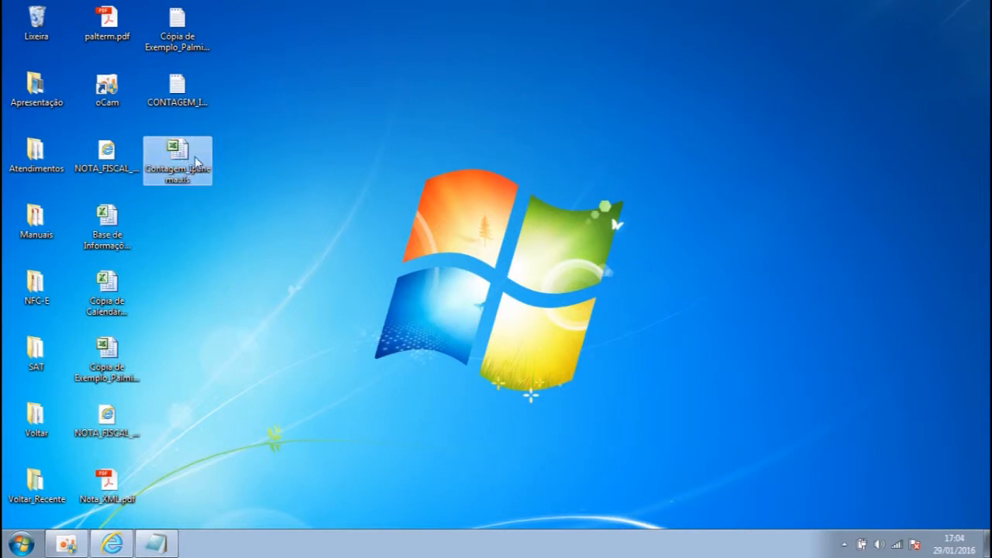
{"action": "left_click", "coordinate": [294, 191]}
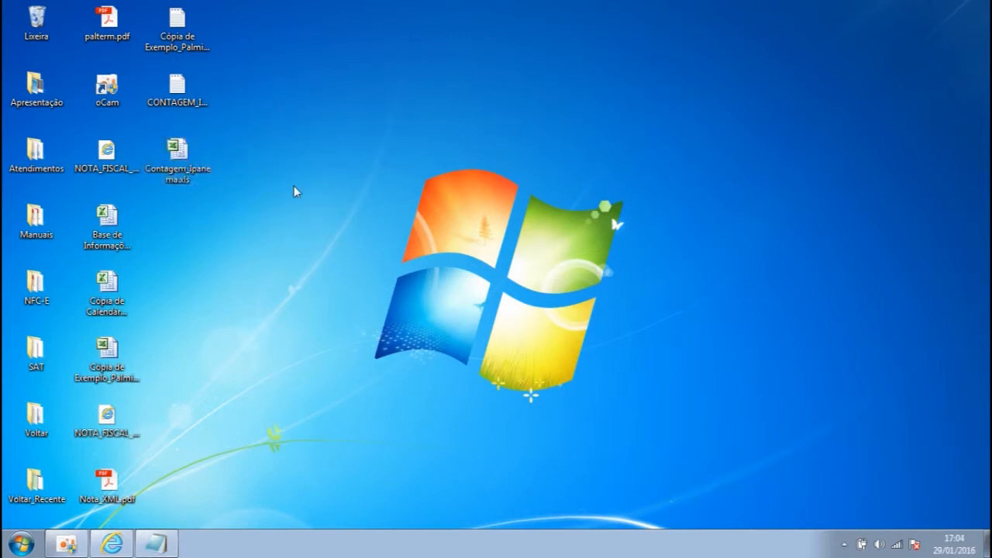
{"action": "double_click", "coordinate": [193, 158]}
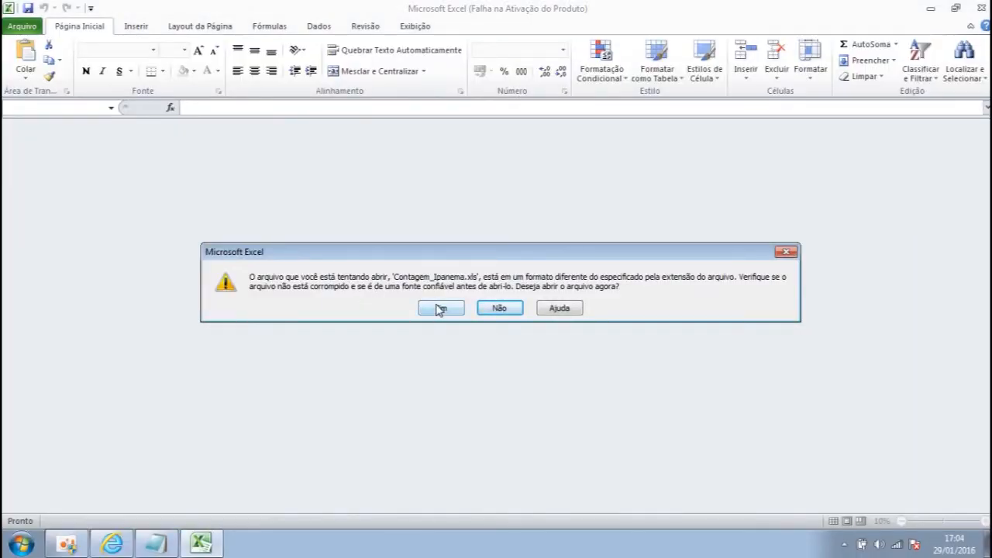
{"action": "left_click", "coordinate": [438, 309]}
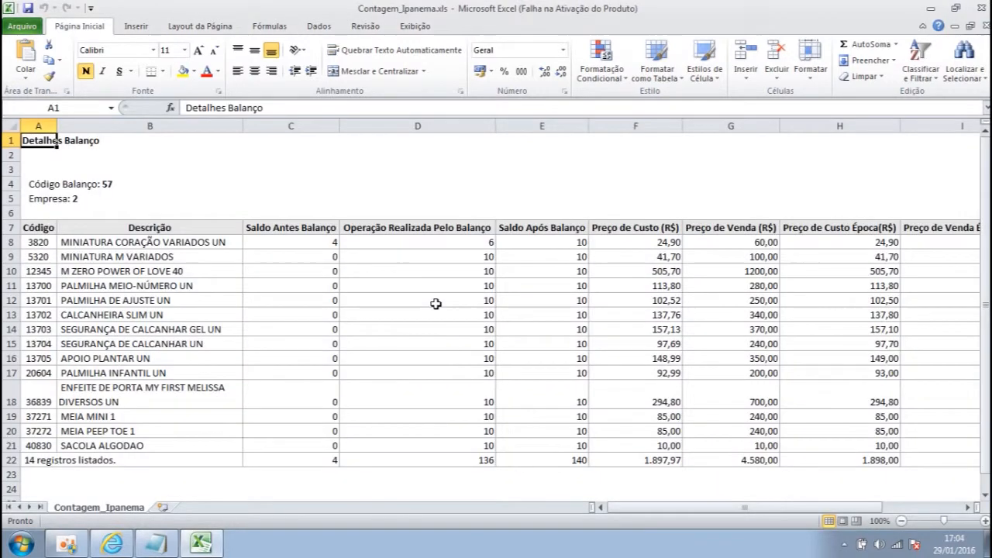
- Examine the Código and Descrição columns, checking the first product codes and the description of product 3820
{"action": "left_click", "coordinate": [639, 414]}
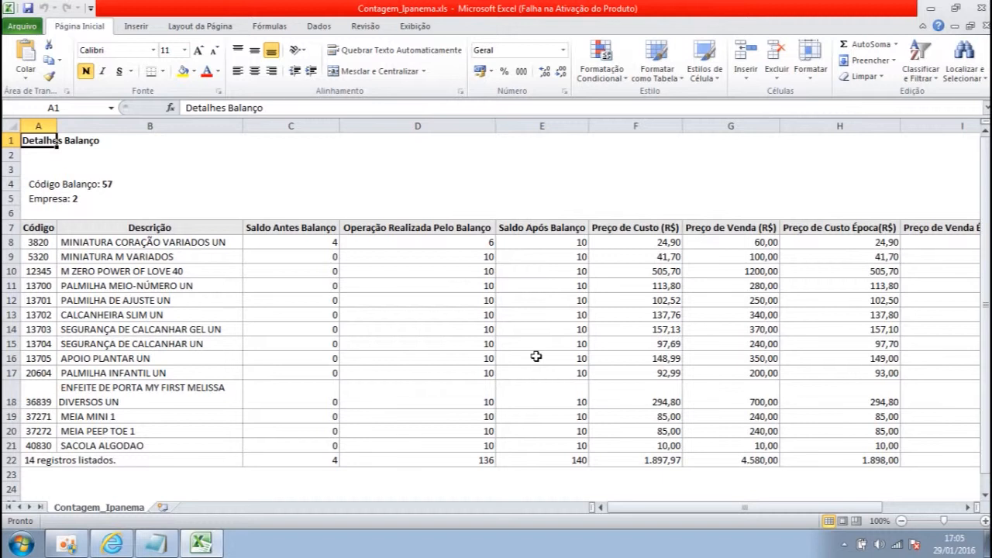
{"action": "left_click", "coordinate": [43, 232]}
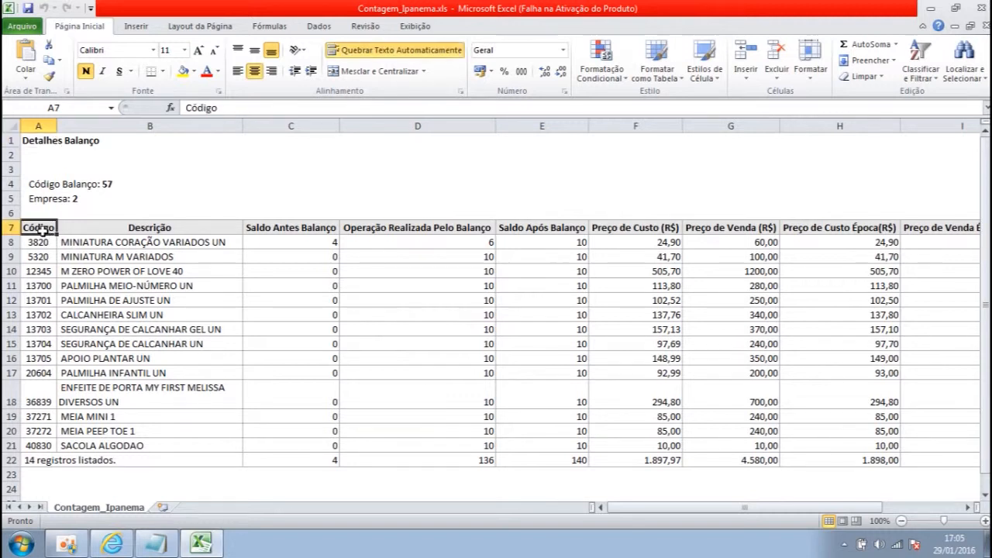
{"action": "left_click", "coordinate": [40, 242]}
{"action": "left_click", "coordinate": [41, 257]}
{"action": "left_click", "coordinate": [41, 272]}
{"action": "left_click", "coordinate": [40, 285]}
{"action": "left_click", "coordinate": [41, 242]}
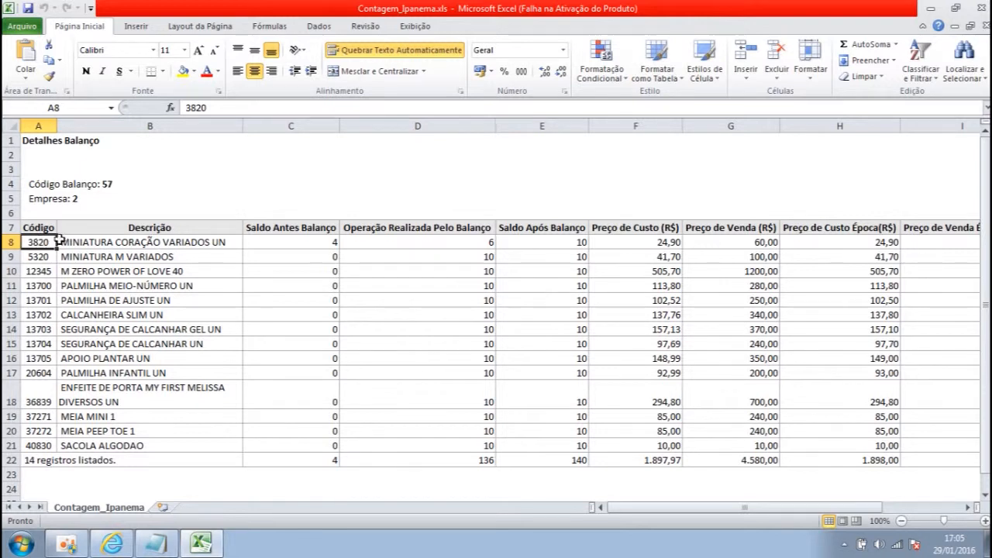
{"action": "left_click", "coordinate": [76, 242]}
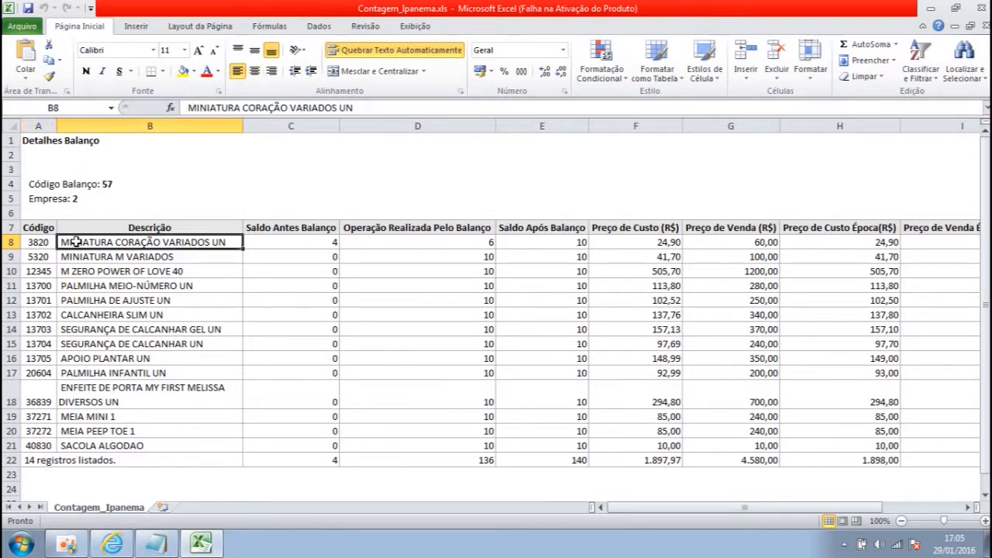
{"action": "left_click", "coordinate": [177, 227]}
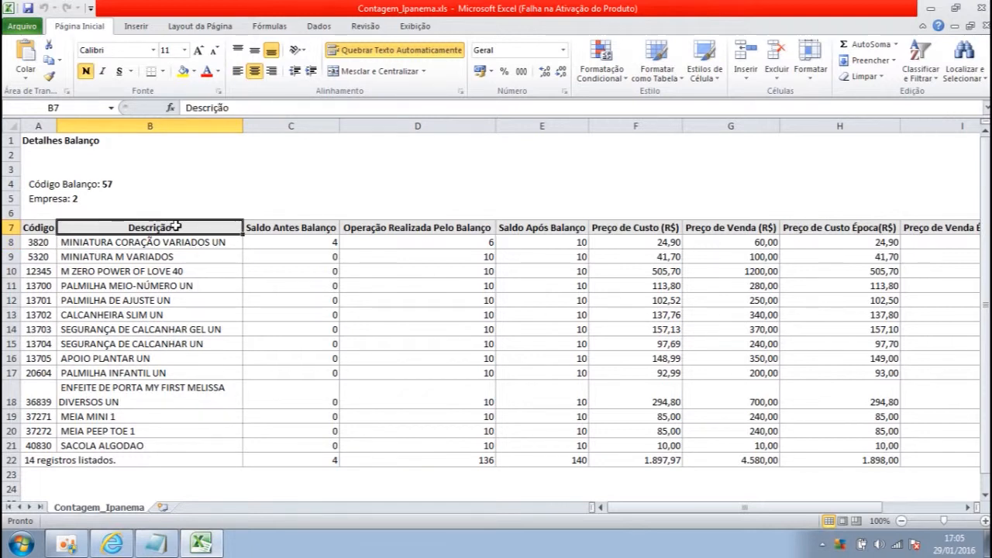
- Examine the Saldo Antes Balanço, Operação Realizada Pelo Balanço and Saldo Após Balanço columns, including the before and after totals
{"action": "left_click", "coordinate": [278, 229]}
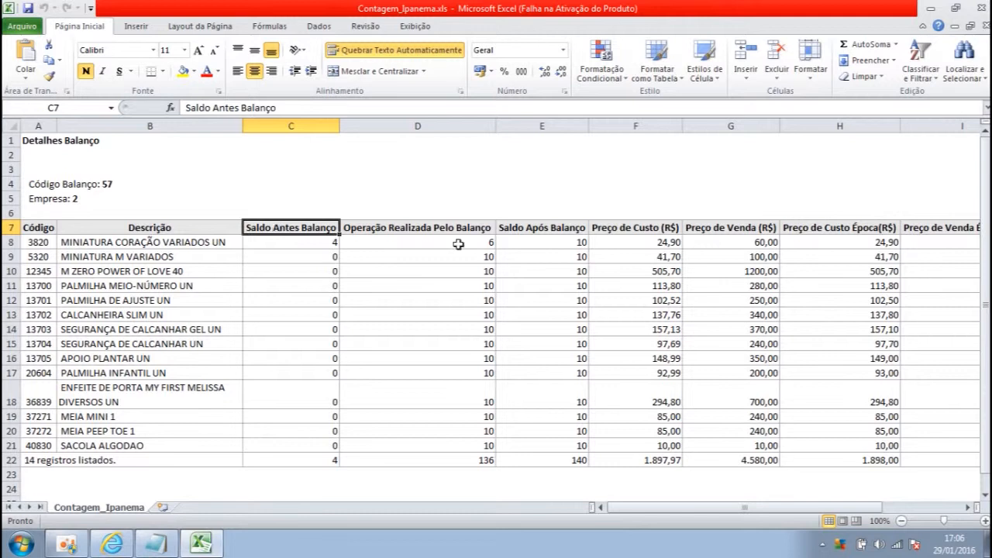
{"action": "left_click", "coordinate": [555, 463]}
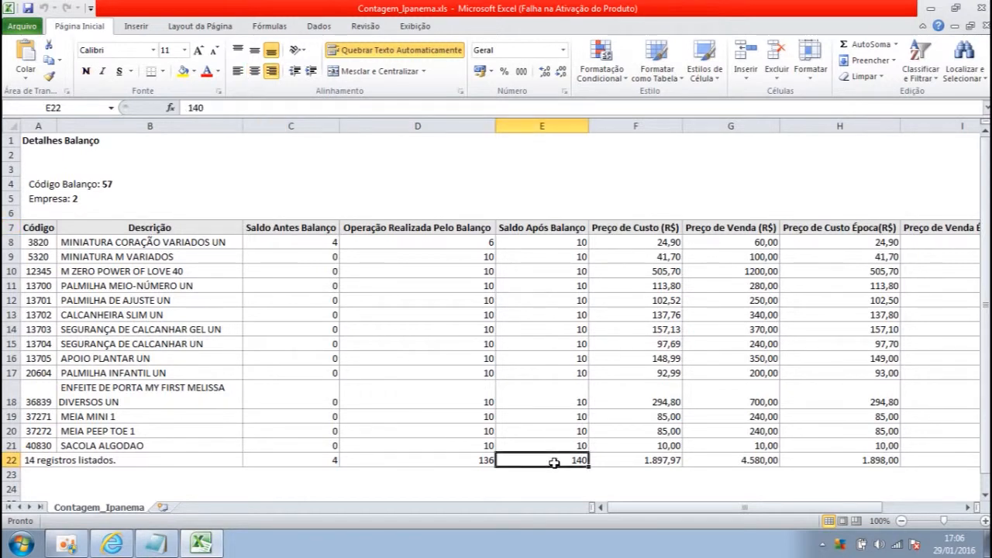
{"action": "left_click", "coordinate": [310, 243]}
{"action": "left_click", "coordinate": [304, 229]}
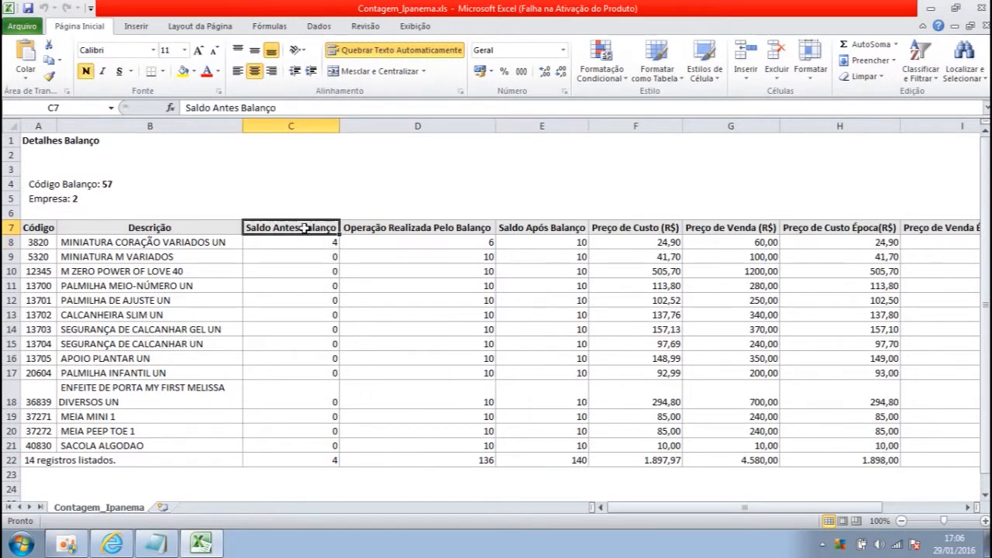
{"action": "left_click", "coordinate": [306, 461]}
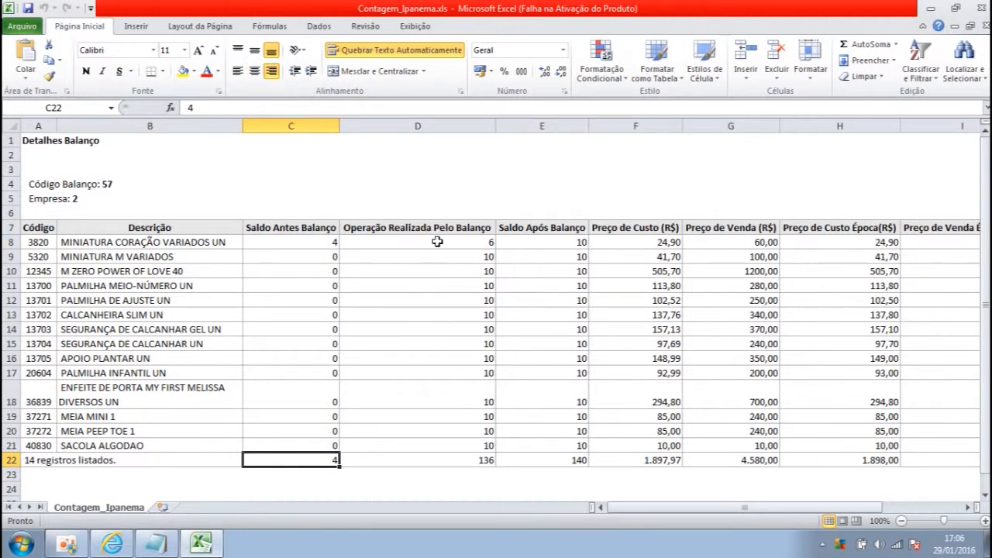
{"action": "left_click", "coordinate": [470, 229]}
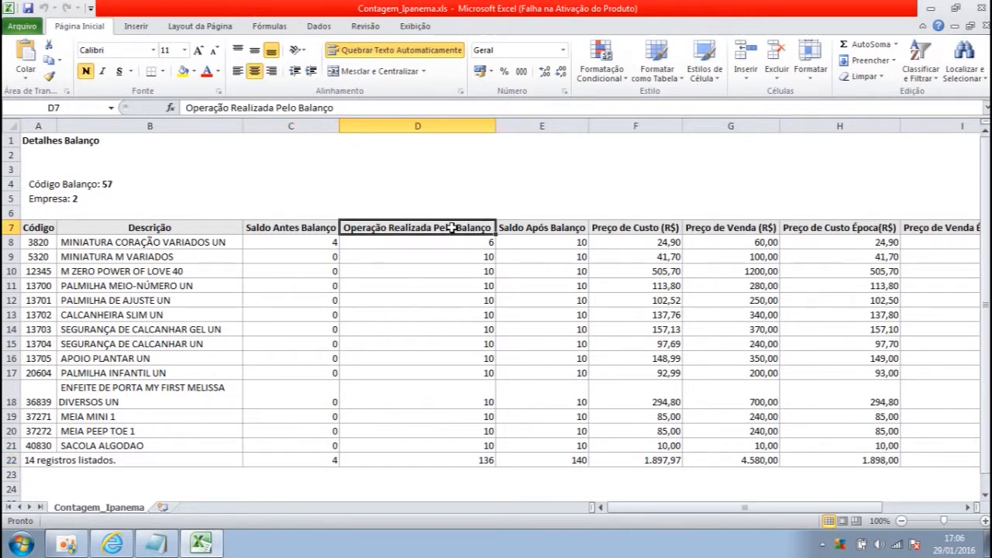
{"action": "left_click", "coordinate": [524, 229]}
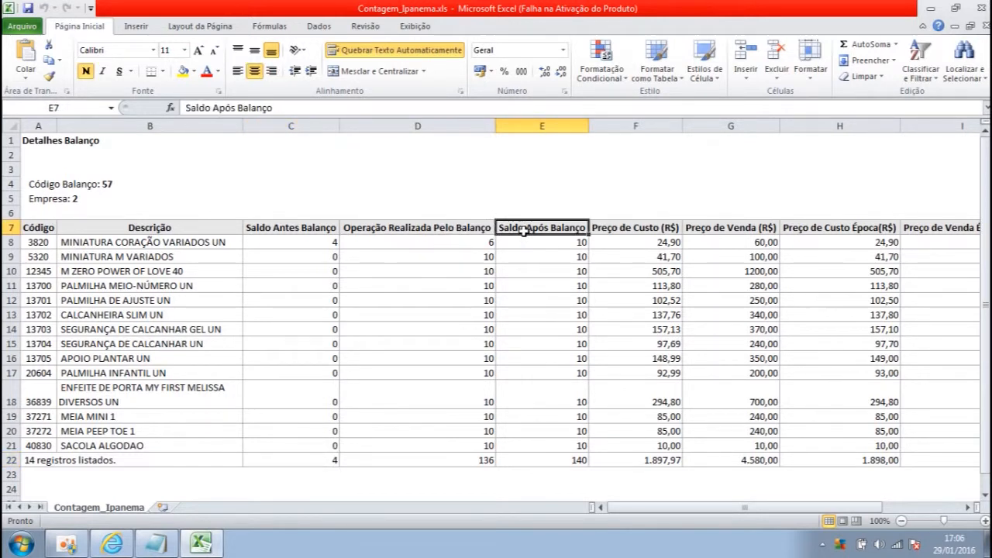
{"action": "left_click_drag", "start_coordinate": [524, 229], "coordinate": [543, 465]}
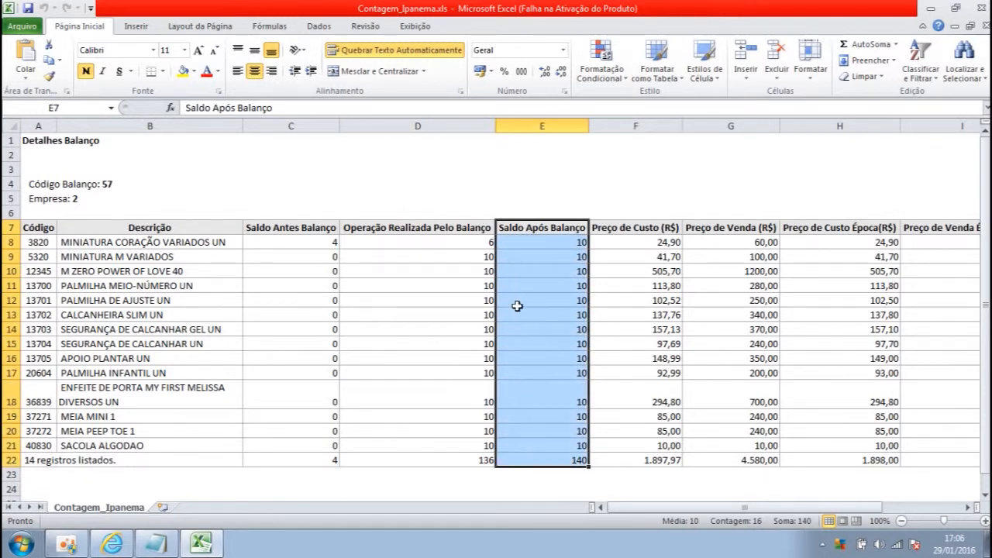
{"action": "left_click", "coordinate": [565, 242]}
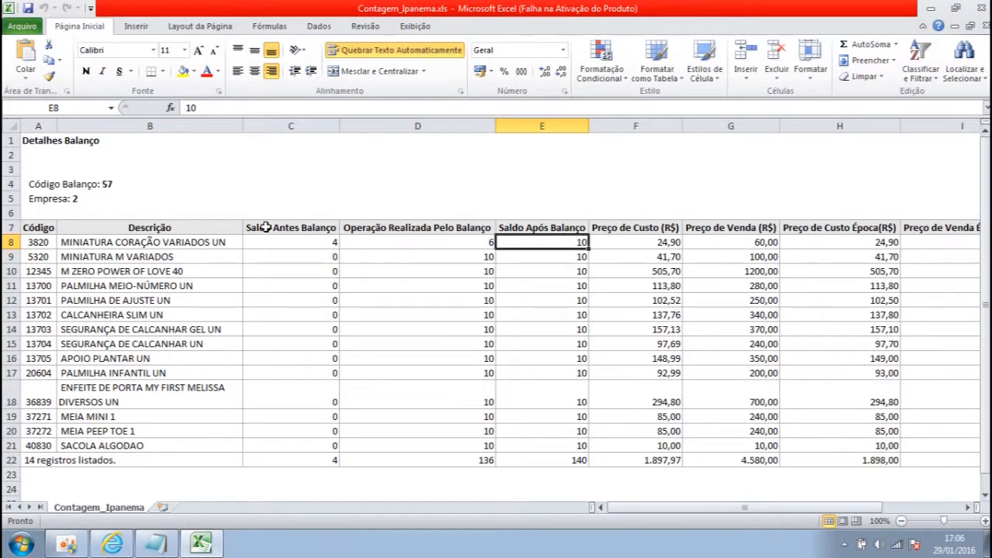
- Compare the MINIATURA CORAÇÃO VARIADOS UN row's stock before the balance, the operation performed, and the stock after it
{"action": "left_click", "coordinate": [142, 243]}
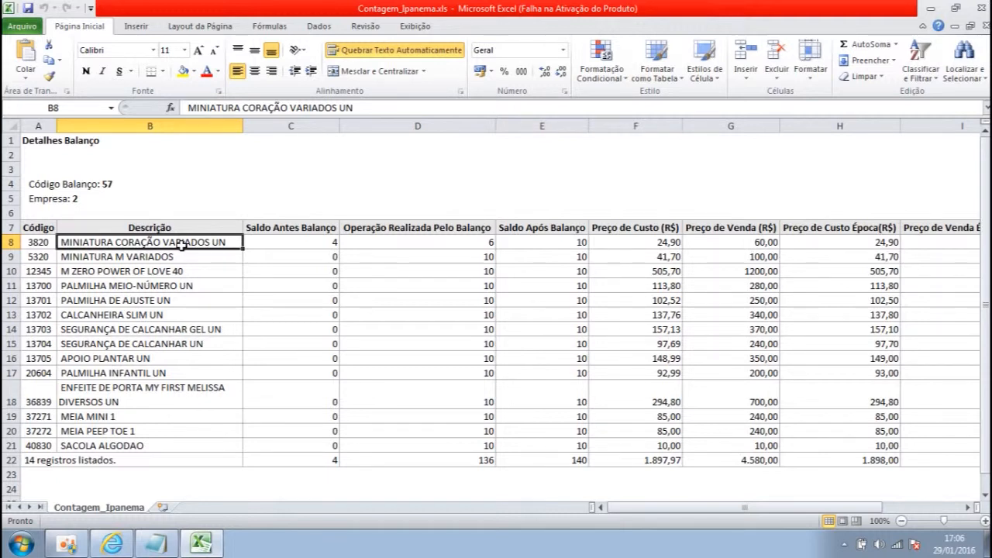
{"action": "left_click", "coordinate": [450, 243]}
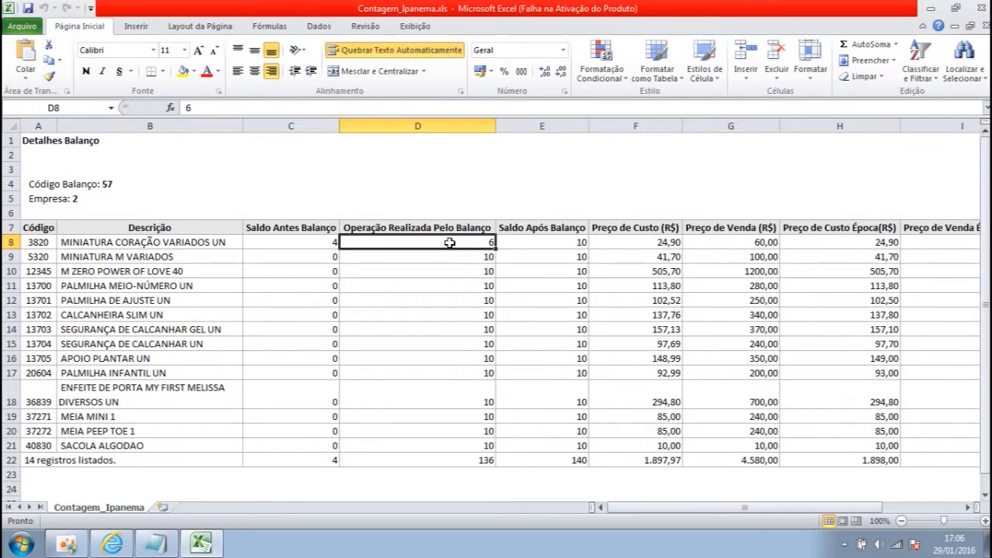
{"action": "left_click", "coordinate": [540, 243]}
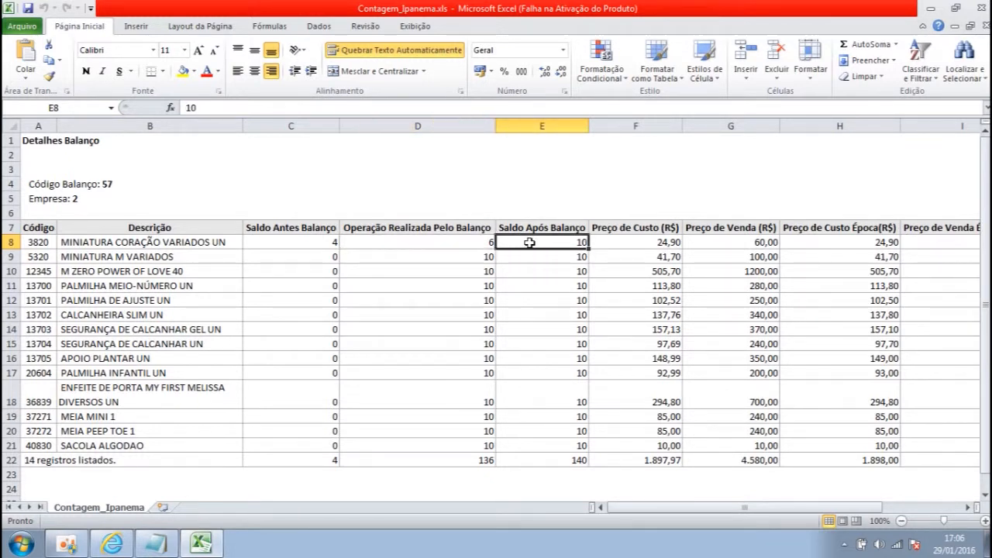
{"action": "left_click", "coordinate": [431, 247]}
{"action": "left_click", "coordinate": [332, 243]}
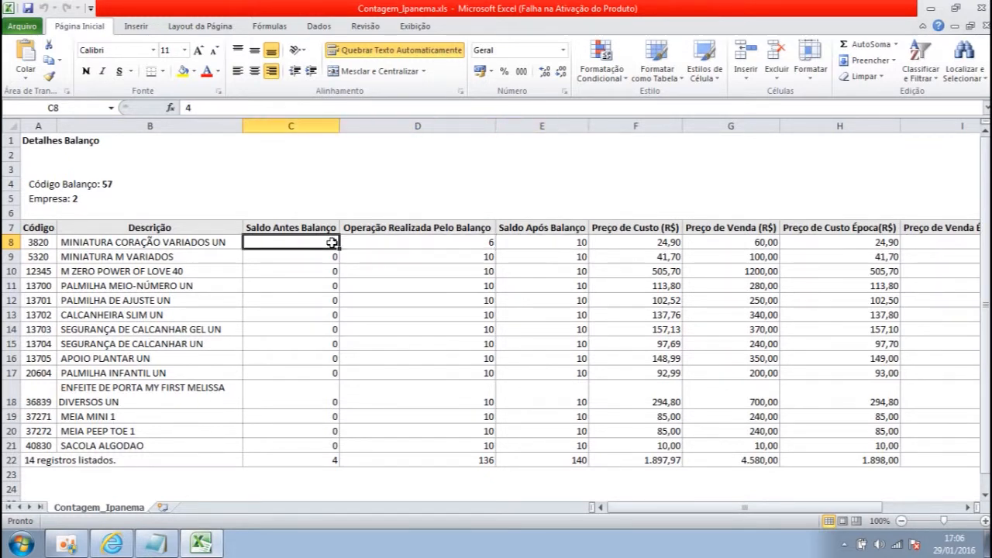
{"action": "left_click", "coordinate": [376, 242]}
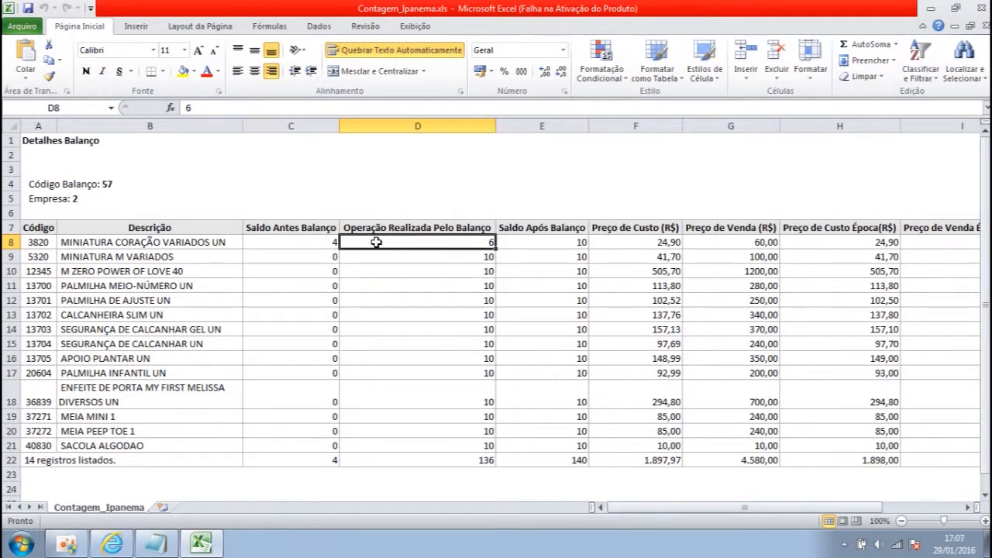
{"action": "left_click", "coordinate": [565, 245]}
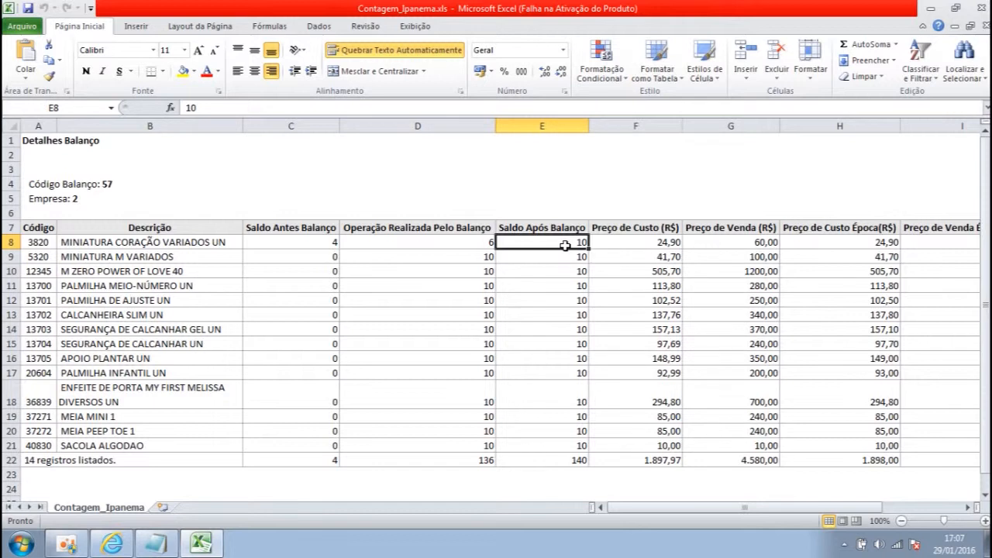
{"action": "left_click", "coordinate": [476, 245]}
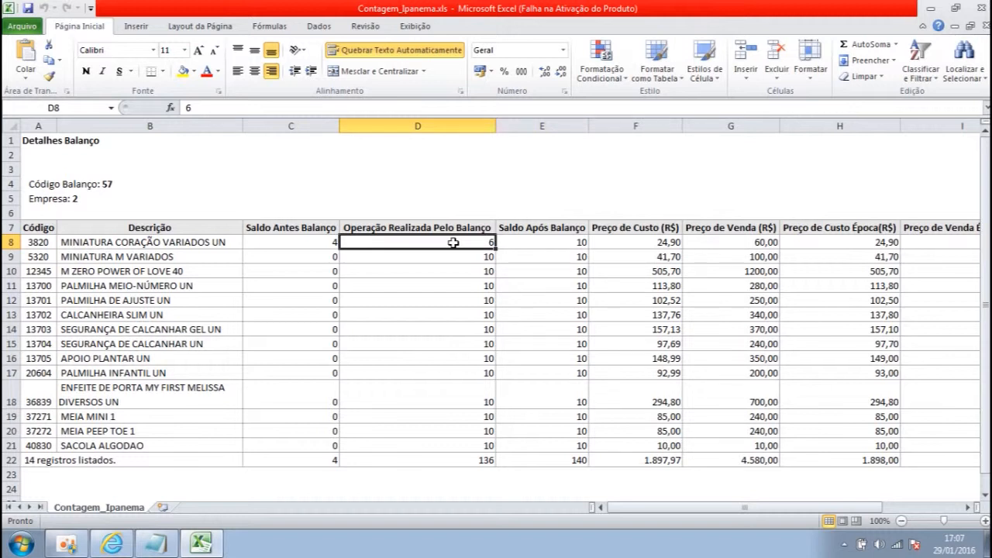
{"action": "left_click", "coordinate": [526, 244]}
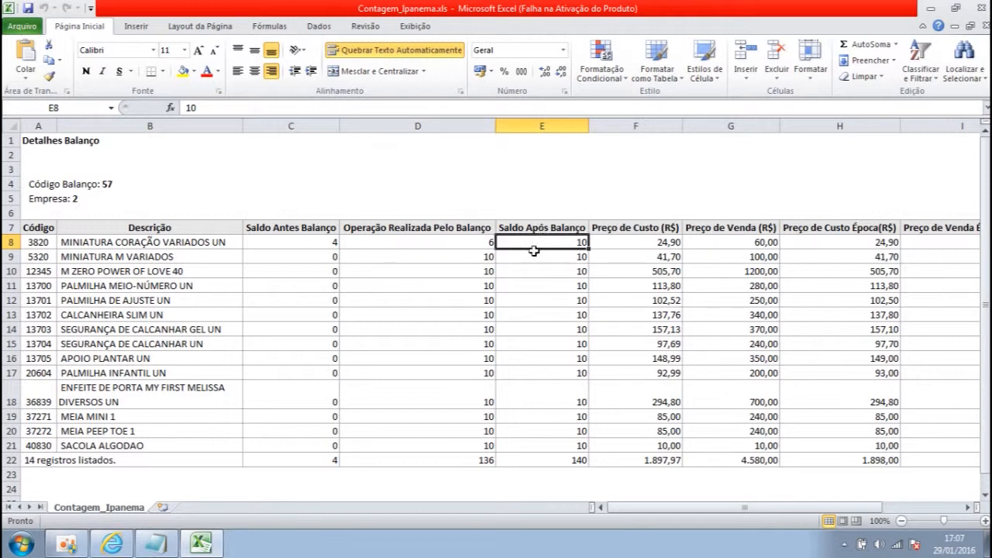
- Review the Saldo Após Balanço values down to their total, and product 3820's quantities, cost price and sale price
{"action": "left_click_drag", "start_coordinate": [533, 243], "coordinate": [551, 458]}
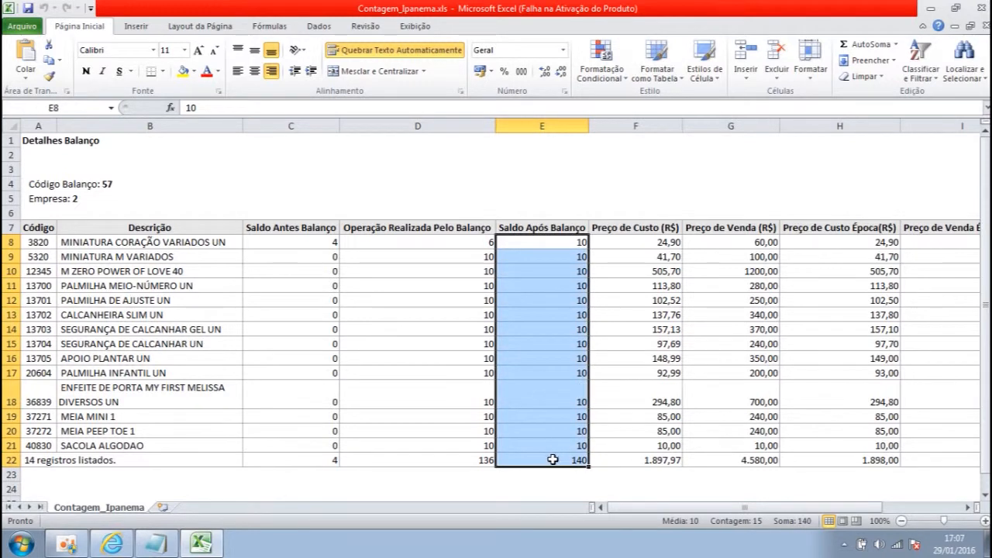
{"action": "left_click", "coordinate": [551, 460]}
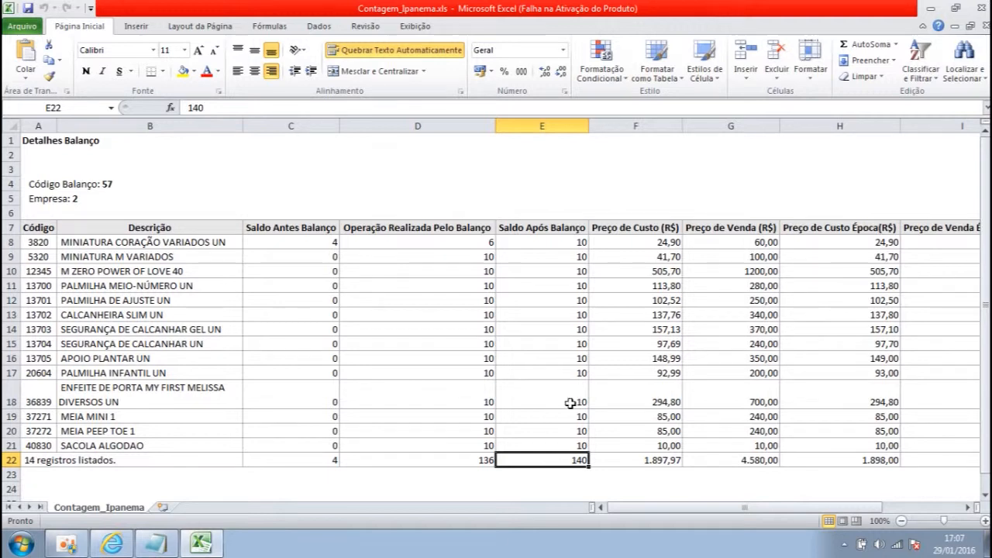
{"action": "left_click", "coordinate": [522, 243]}
{"action": "left_click", "coordinate": [300, 244]}
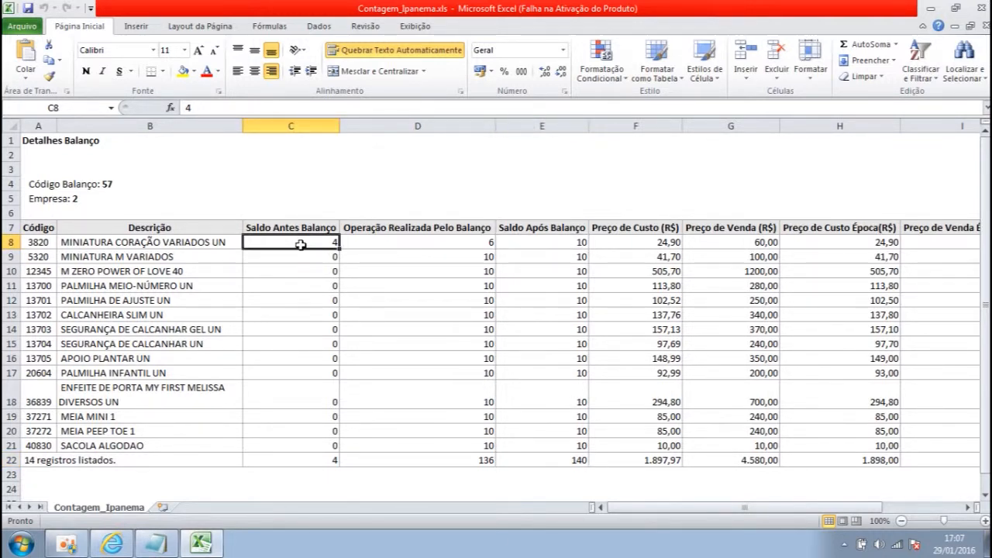
{"action": "left_click", "coordinate": [565, 242]}
{"action": "left_click", "coordinate": [465, 243]}
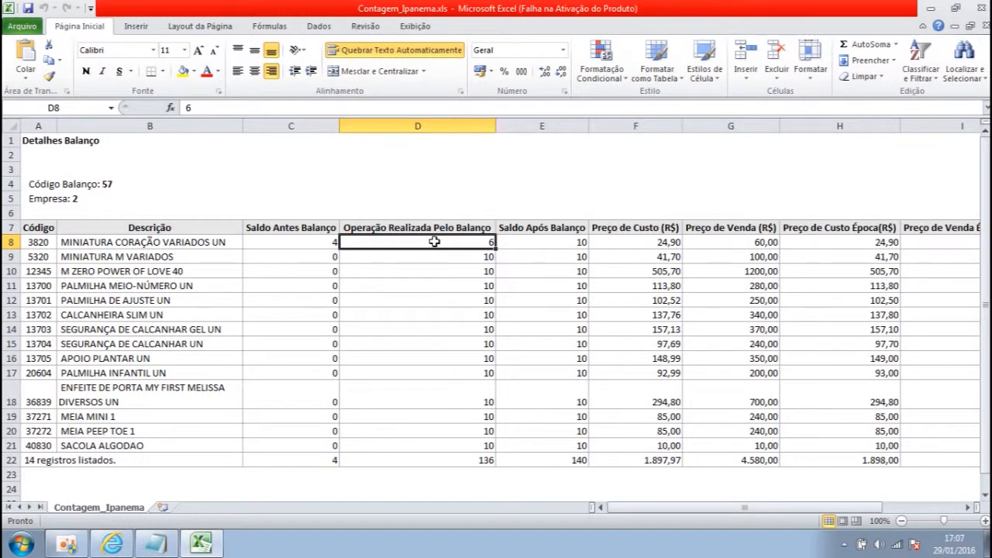
{"action": "left_click", "coordinate": [620, 242]}
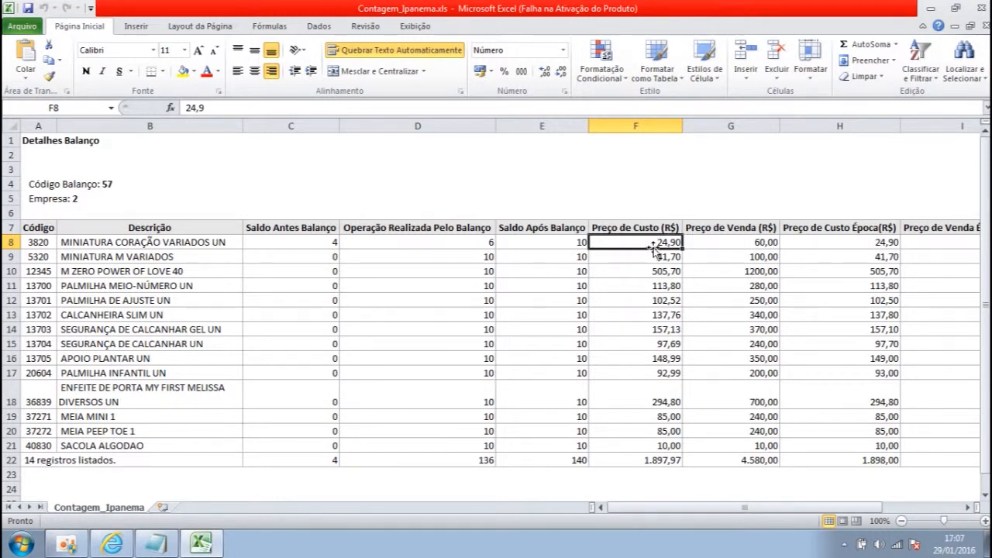
{"action": "left_click", "coordinate": [738, 244]}
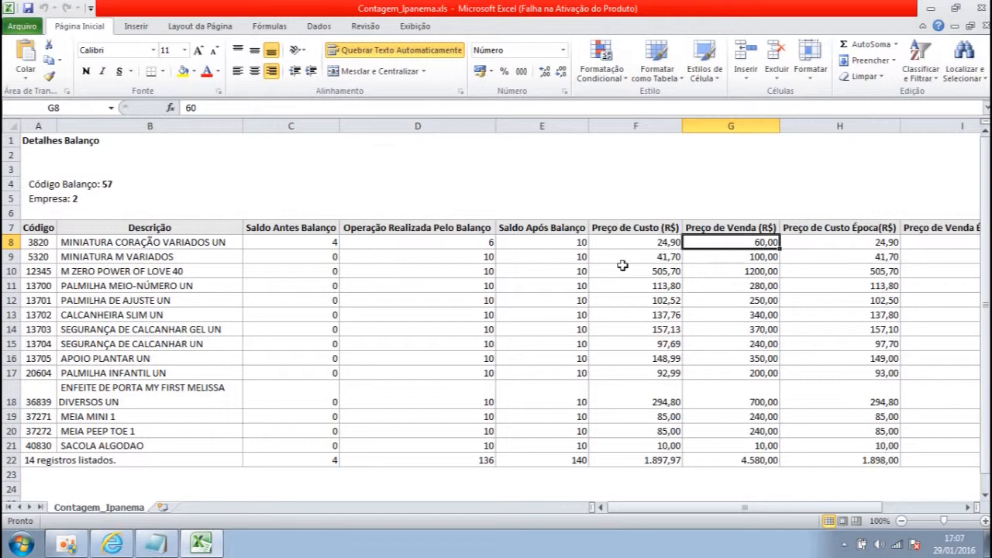
- Compare the codes and descriptions of MINIATURA M VARIADOS and MINIATURA CORAÇÃO VARIADOS UN
{"action": "left_click", "coordinate": [143, 256]}
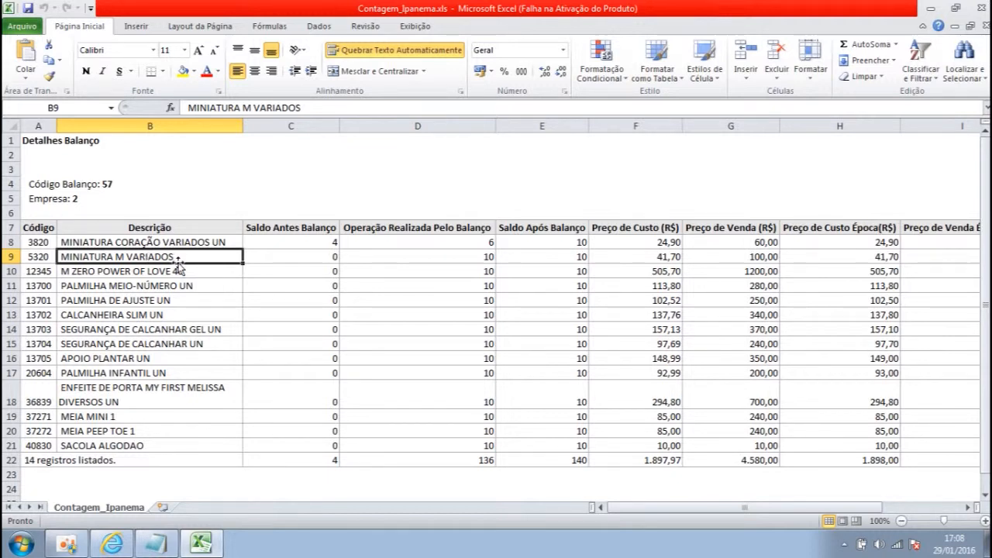
{"action": "left_click", "coordinate": [41, 259]}
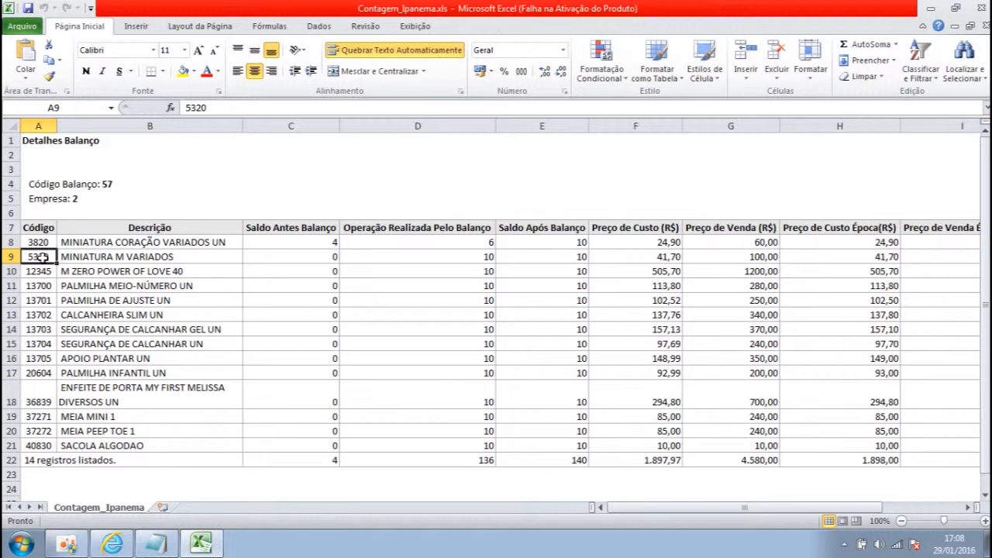
{"action": "left_click", "coordinate": [43, 242]}
{"action": "left_click", "coordinate": [76, 242]}
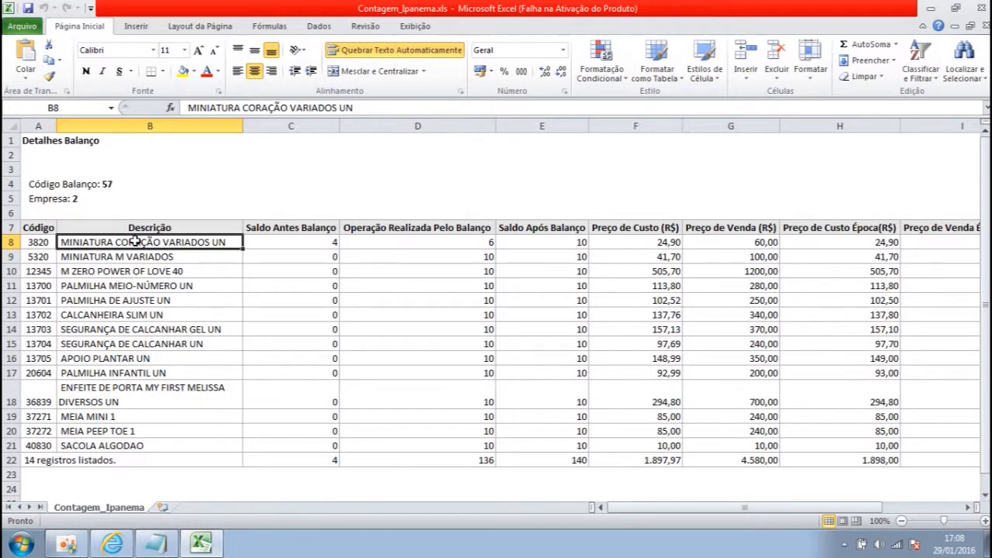
{"action": "left_click_drag", "start_coordinate": [120, 241], "coordinate": [246, 241]}
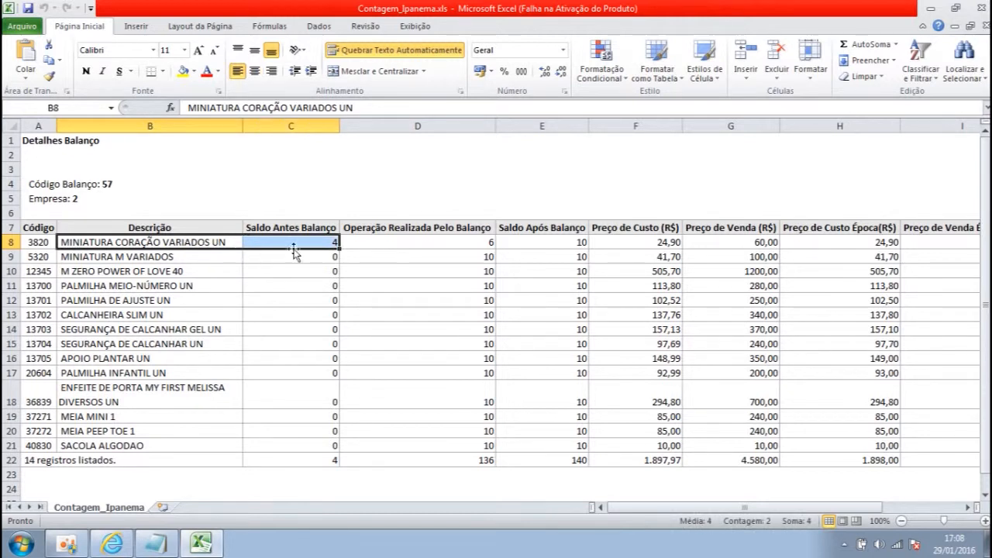
- Recheck product 3820's balance quantities and compare the total stock before the balance with the total after it
{"action": "left_click", "coordinate": [448, 245]}
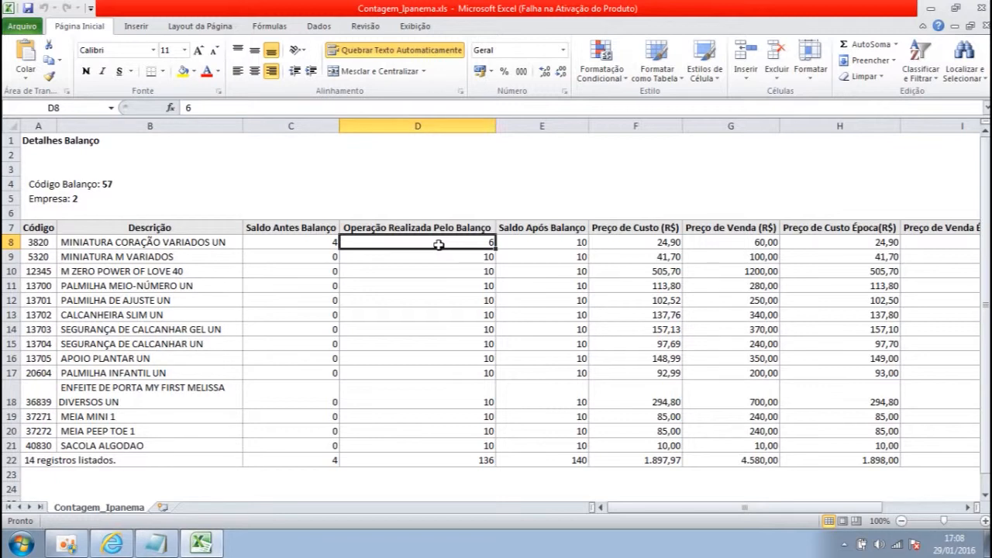
{"action": "left_click", "coordinate": [328, 242]}
{"action": "left_click", "coordinate": [515, 241]}
{"action": "left_click", "coordinate": [477, 241]}
{"action": "left_click", "coordinate": [54, 243]}
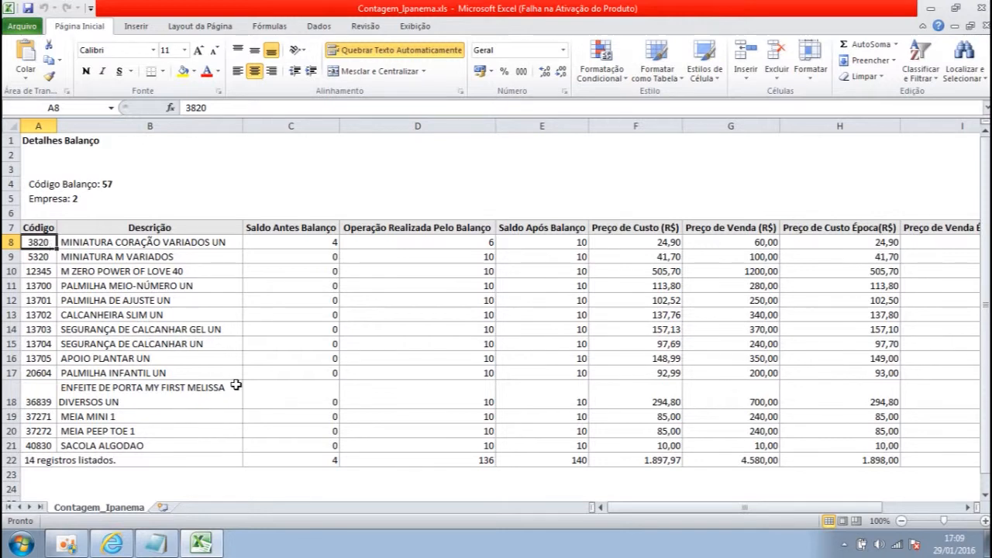
{"action": "left_click", "coordinate": [304, 459]}
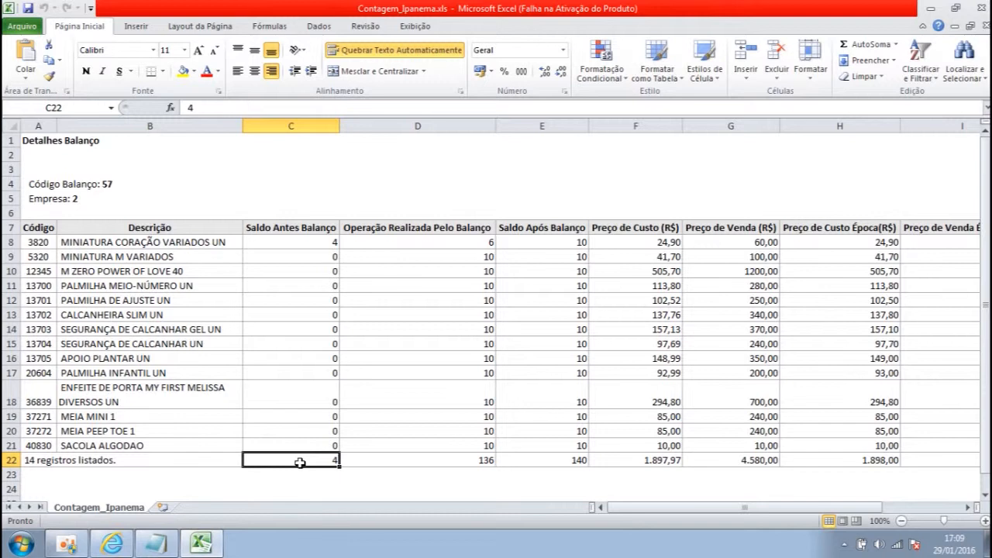
{"action": "left_click", "coordinate": [542, 459]}
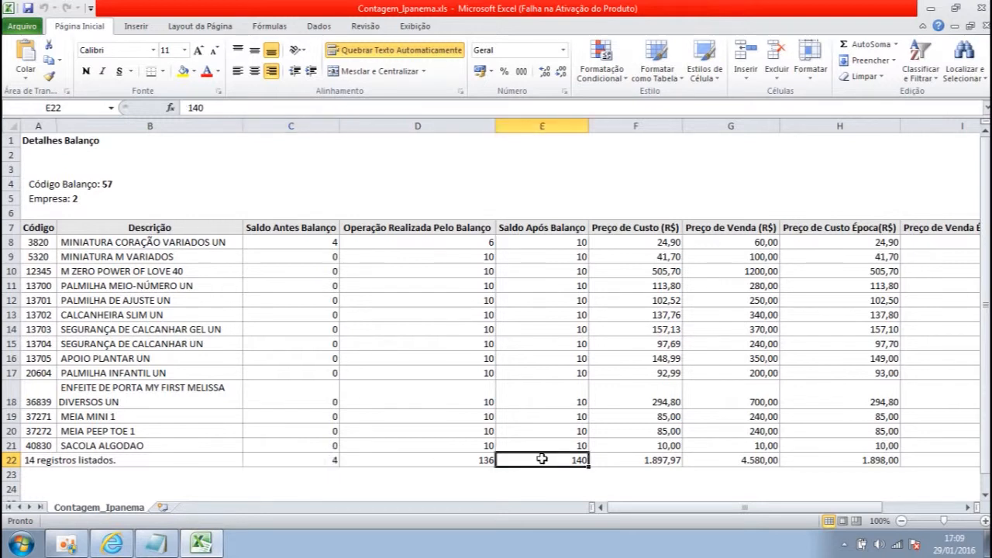
- Review the totals for the operation performed, cost price and sale price, and close the Contagem_Ipanema spreadsheet
{"action": "left_click", "coordinate": [463, 459]}
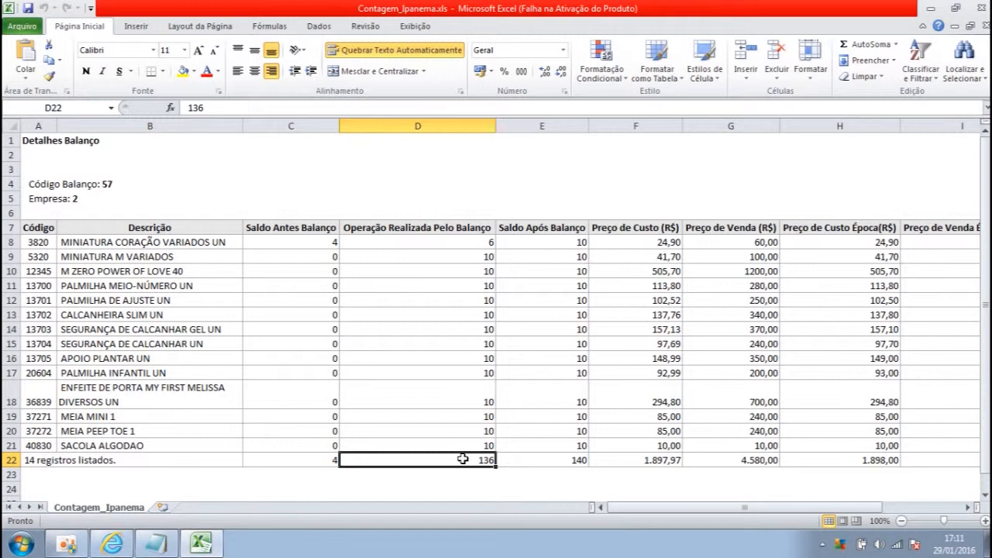
{"action": "left_click", "coordinate": [631, 463]}
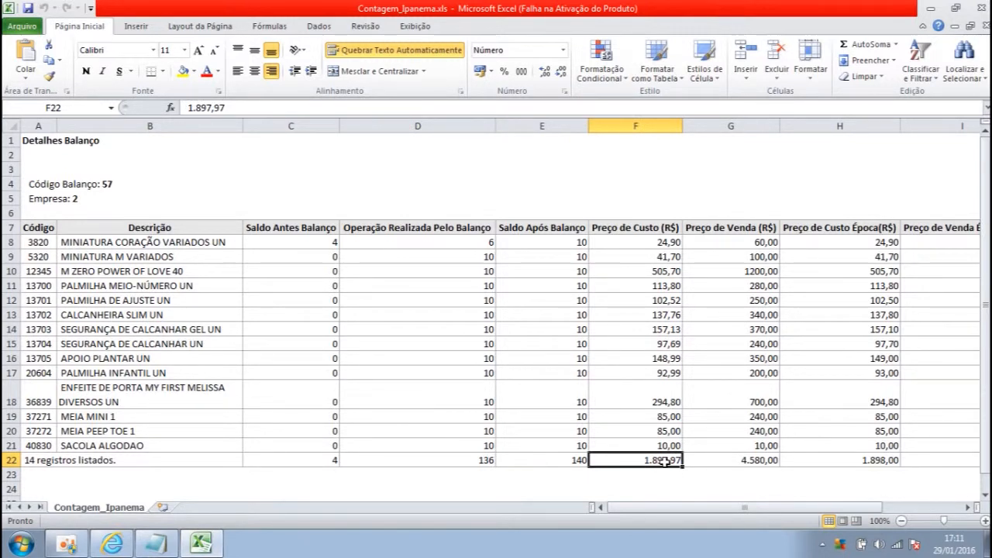
{"action": "left_click", "coordinate": [728, 460]}
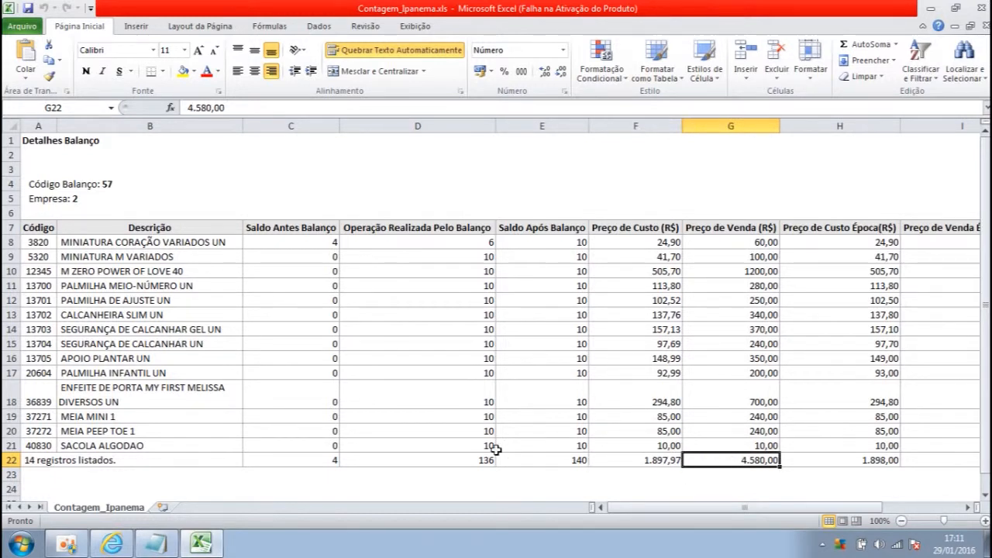
{"action": "left_click", "coordinate": [444, 460]}
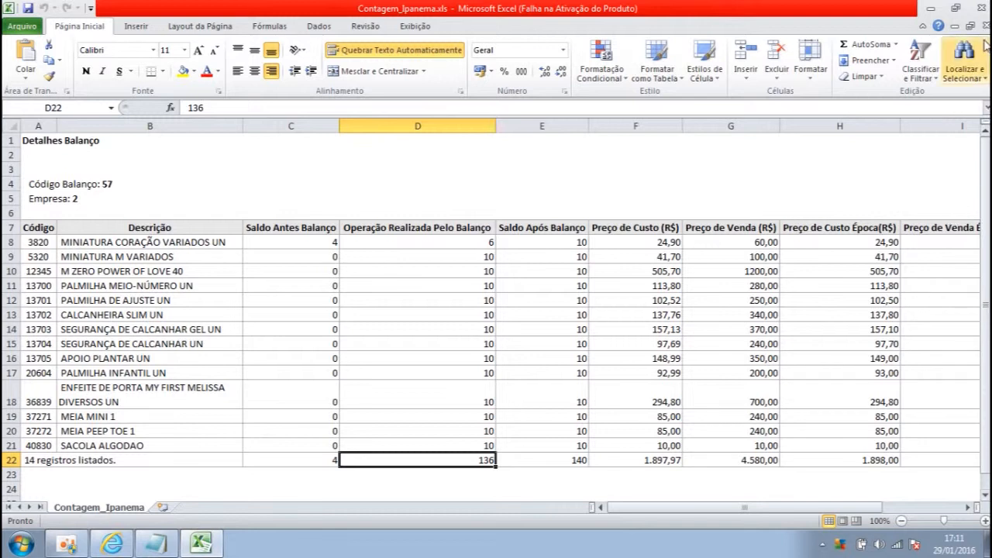
{"action": "left_click", "coordinate": [978, 9]}
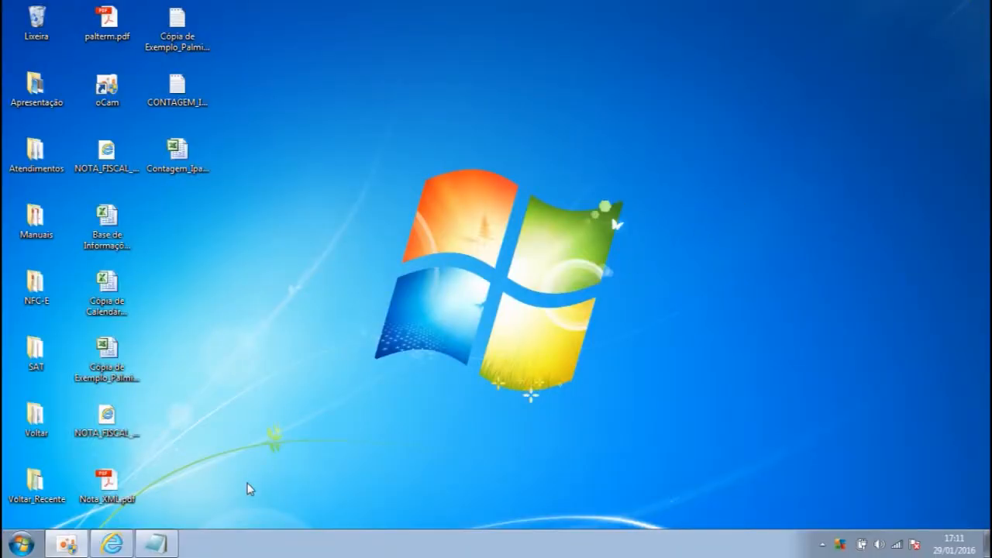
- Switch to Microvix ERP in Internet Explorer and list the processed stock balances for 29/01/2016
{"action": "left_click", "coordinate": [116, 544]}
{"action": "left_click", "coordinate": [467, 240]}
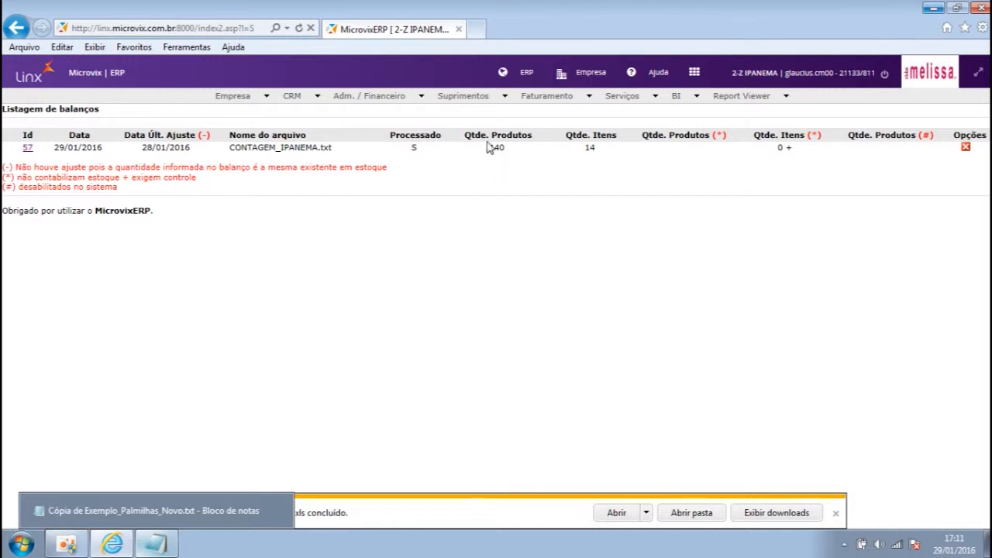
{"action": "mouse_move", "coordinate": [468, 101]}
{"action": "mouse_move", "coordinate": [463, 120]}
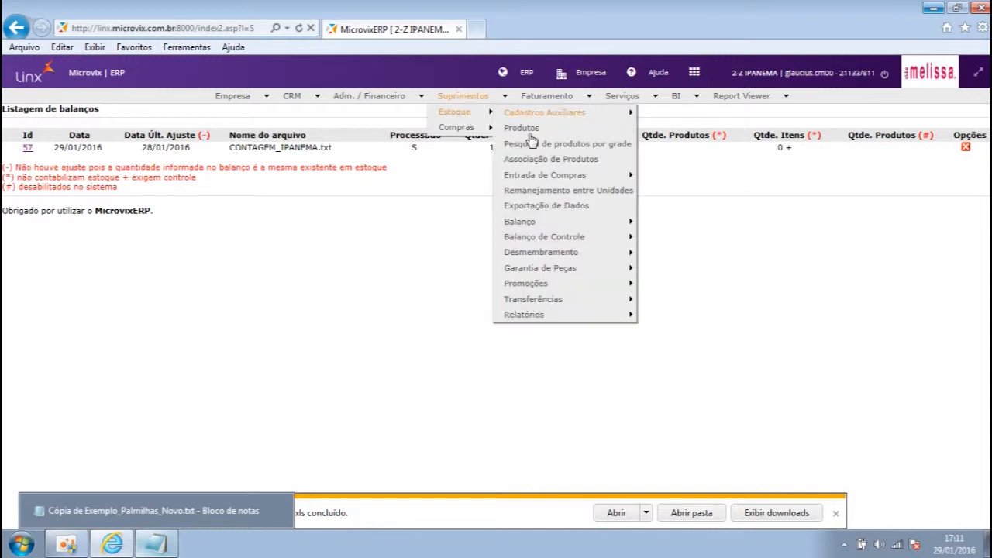
{"action": "mouse_move", "coordinate": [572, 226]}
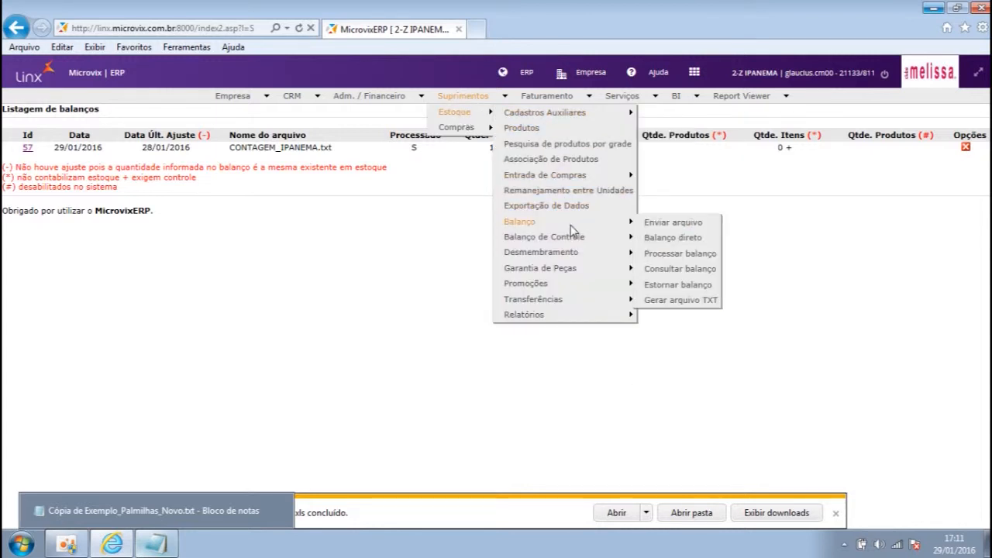
{"action": "left_click", "coordinate": [676, 270]}
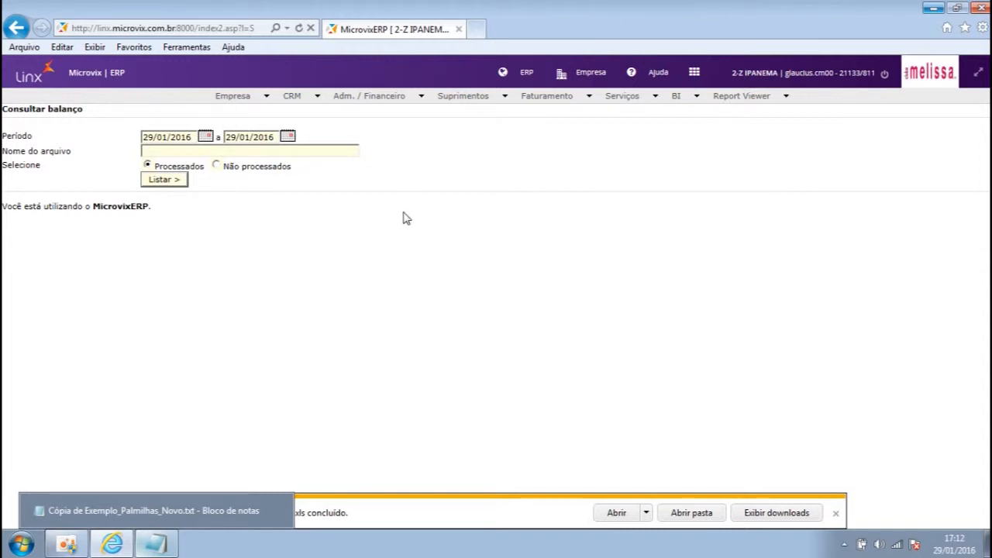
{"action": "left_click", "coordinate": [172, 181]}
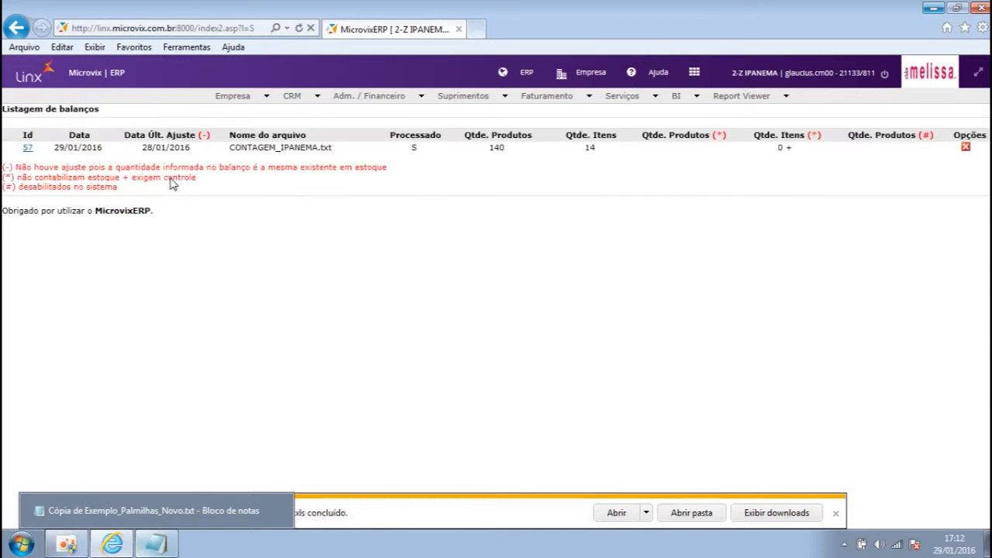
{"action": "left_click_drag", "start_coordinate": [14, 138], "coordinate": [609, 189]}
{"action": "left_click", "coordinate": [693, 168]}
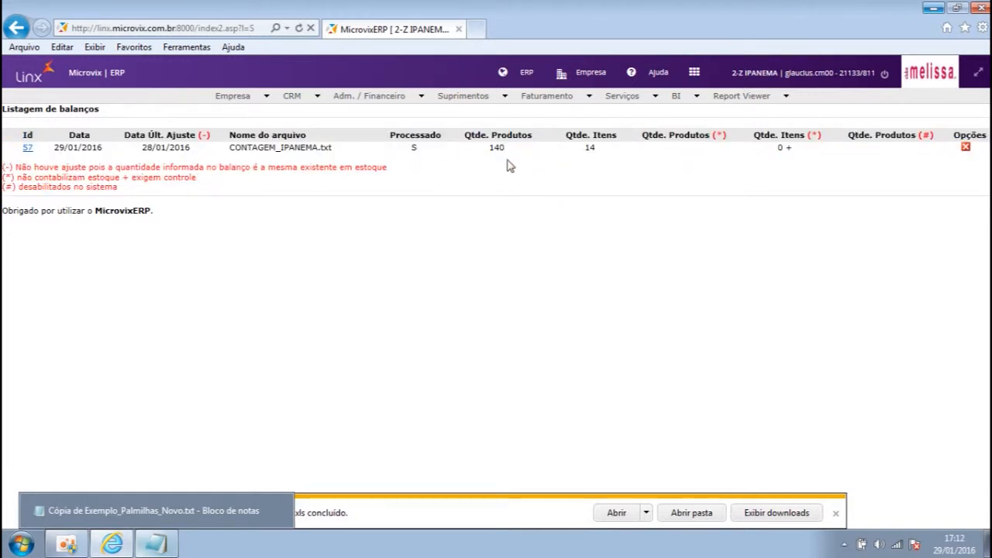
- Reverse the CONTAGEM_IPANEMA.txt balance, code 57, confirming the operation for its listed products, and close the browser
{"action": "left_click", "coordinate": [966, 148]}
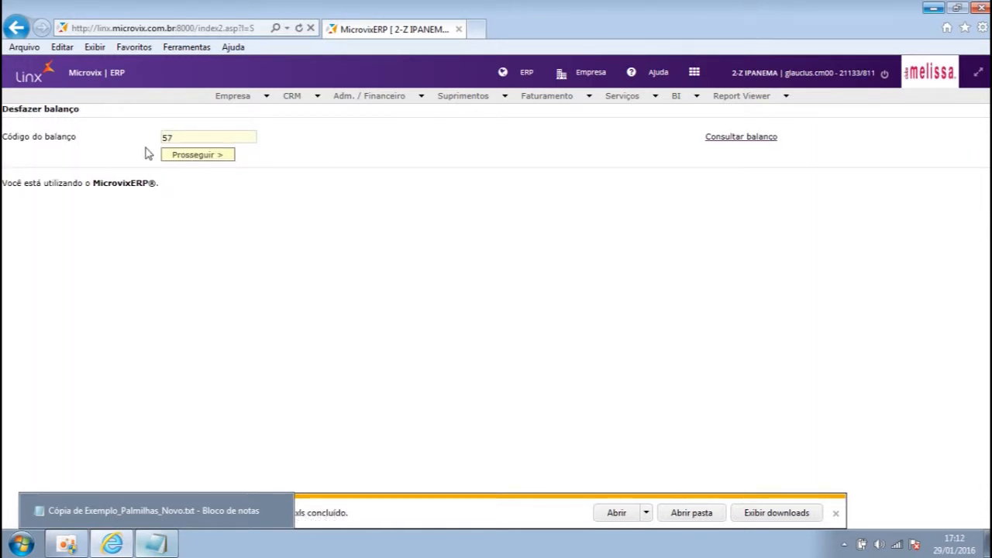
{"action": "left_click_drag", "start_coordinate": [6, 107], "coordinate": [80, 110]}
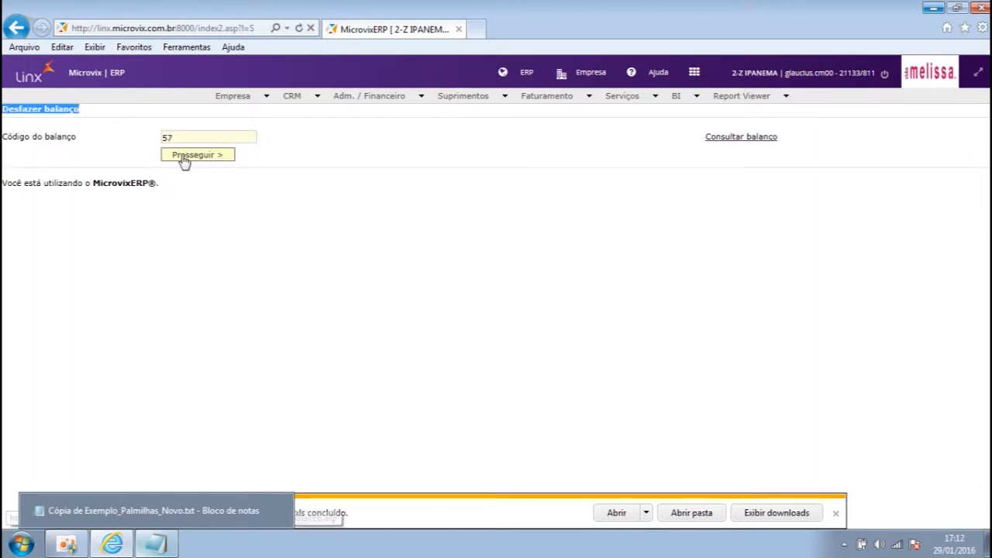
{"action": "left_click", "coordinate": [200, 158]}
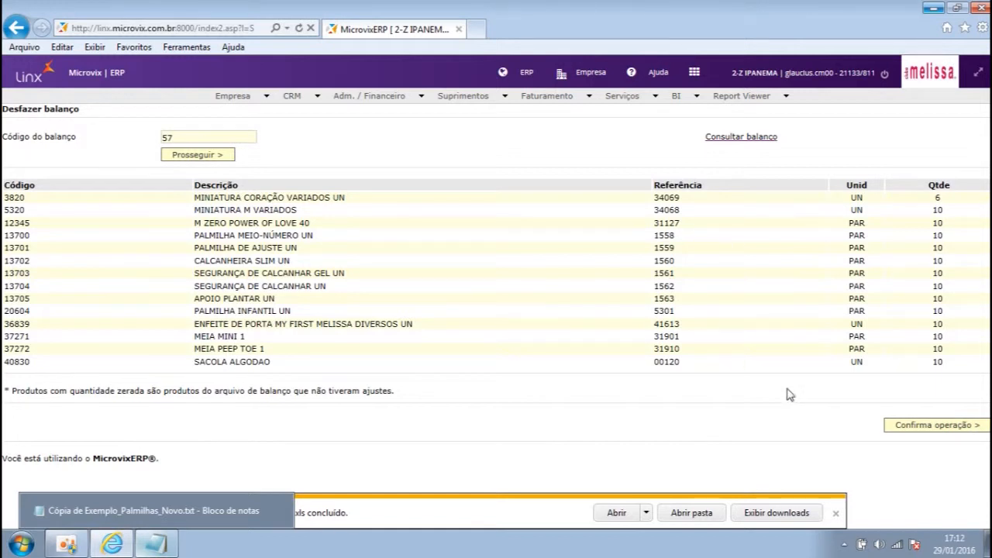
{"action": "left_click", "coordinate": [922, 427]}
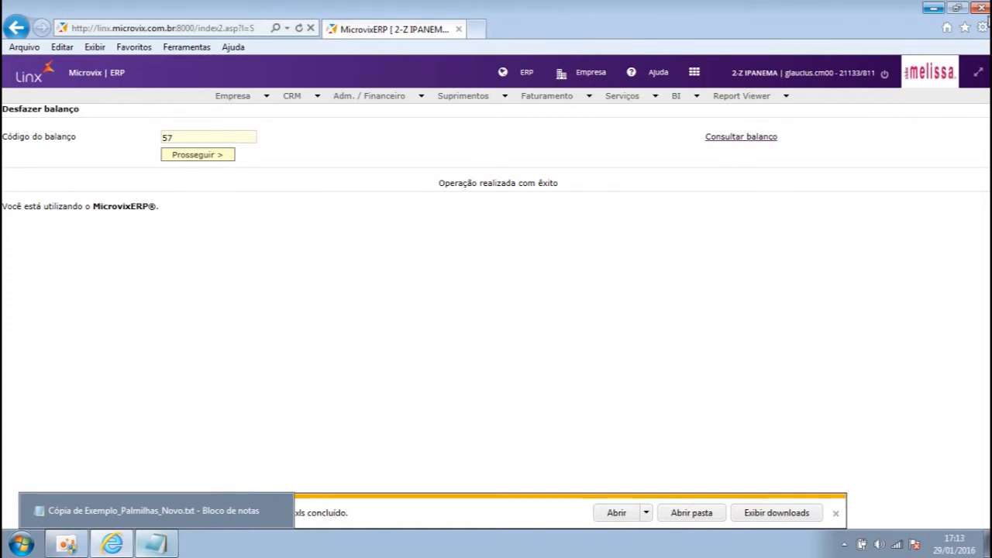
{"action": "left_click", "coordinate": [981, 8]}
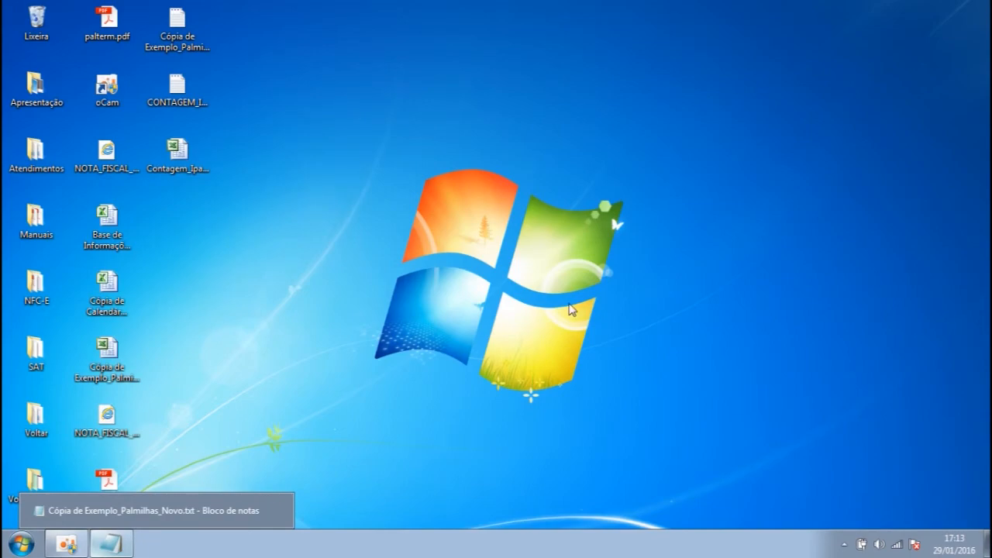